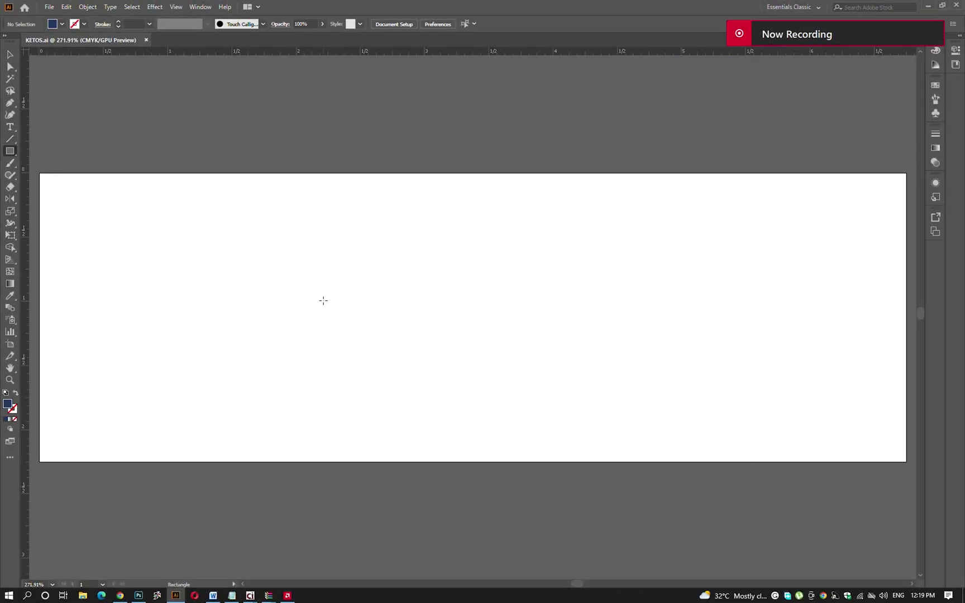
Create a 6.75 × 2.25 in rectangle snapped onto the artboard.
click(323, 300)
text(6.75)
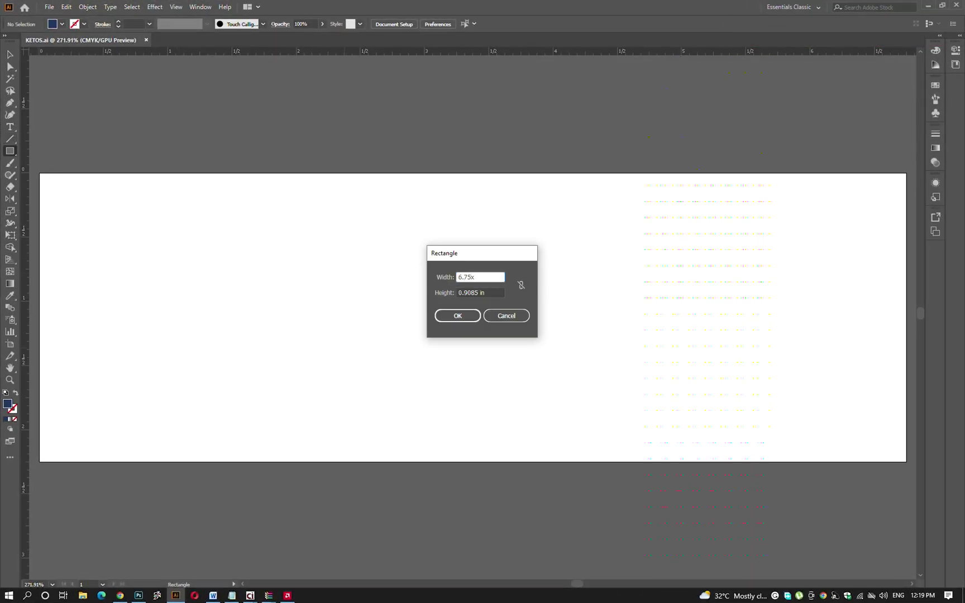
key(Tab)
text(25)
key(Return)
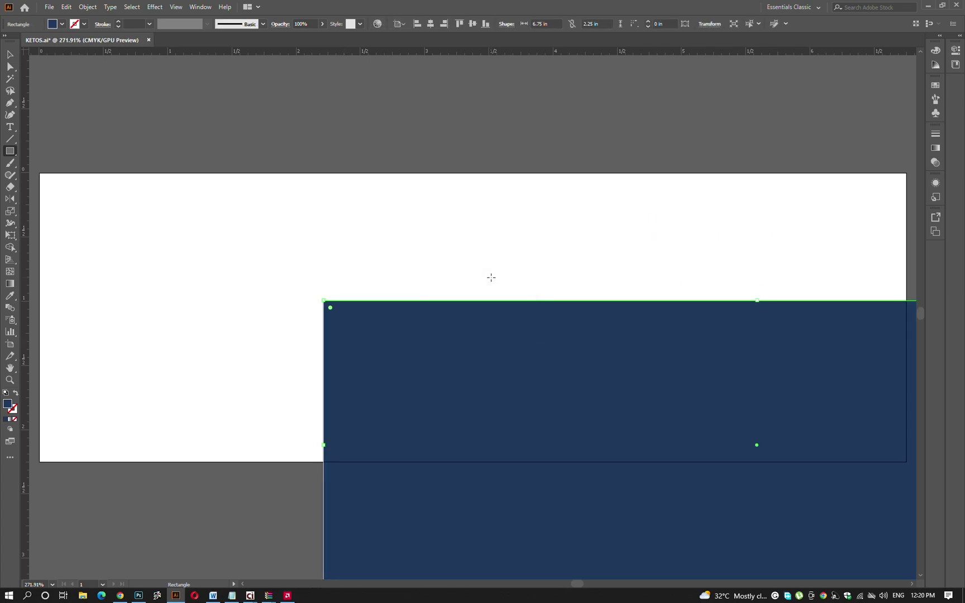
key(v)
drag(477, 394, 194, 268)
key(ctrl+0)
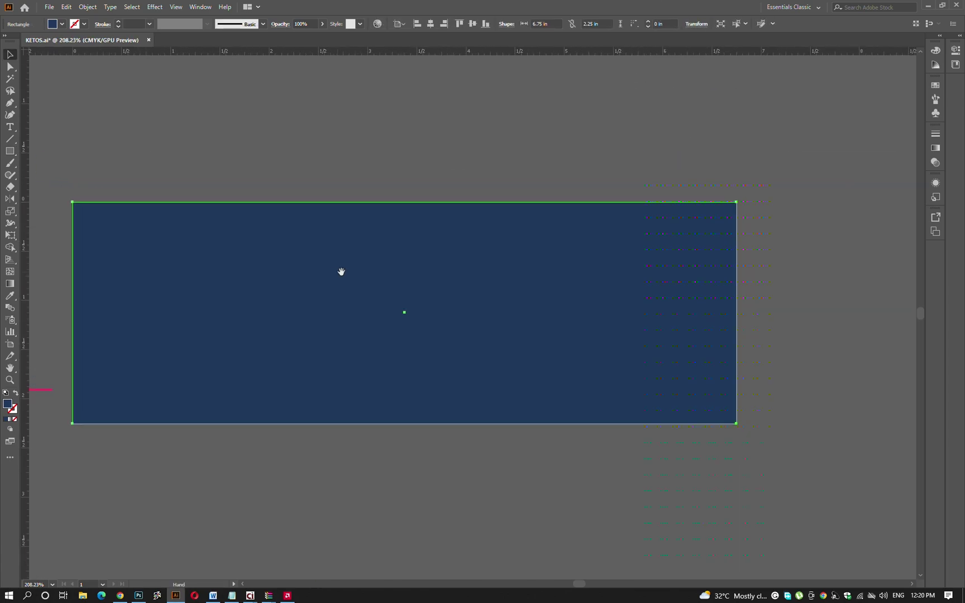
Give the rectangle a black outline and no fill by swapping black fill to stroke.
click(62, 24)
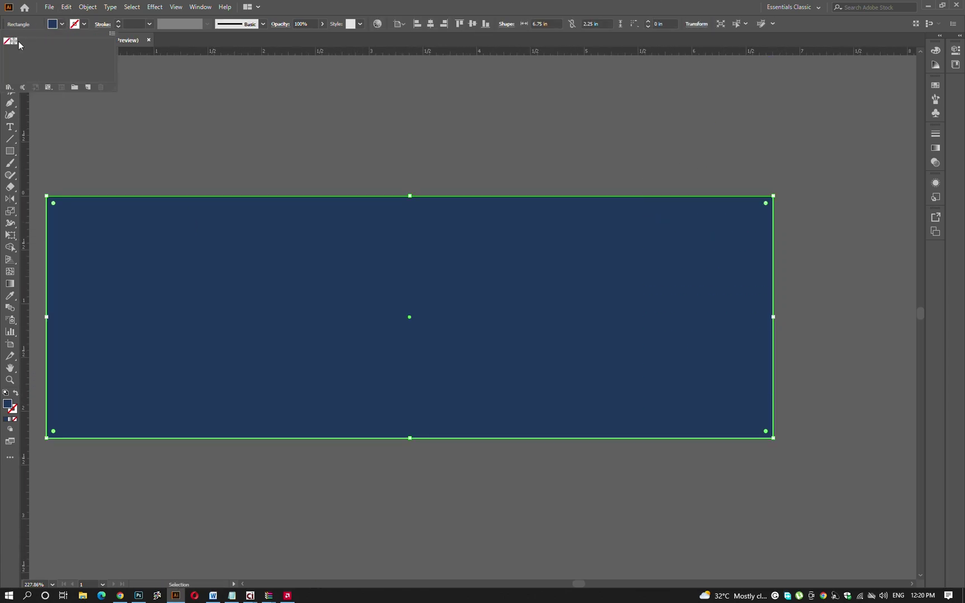
click(17, 43)
click(15, 393)
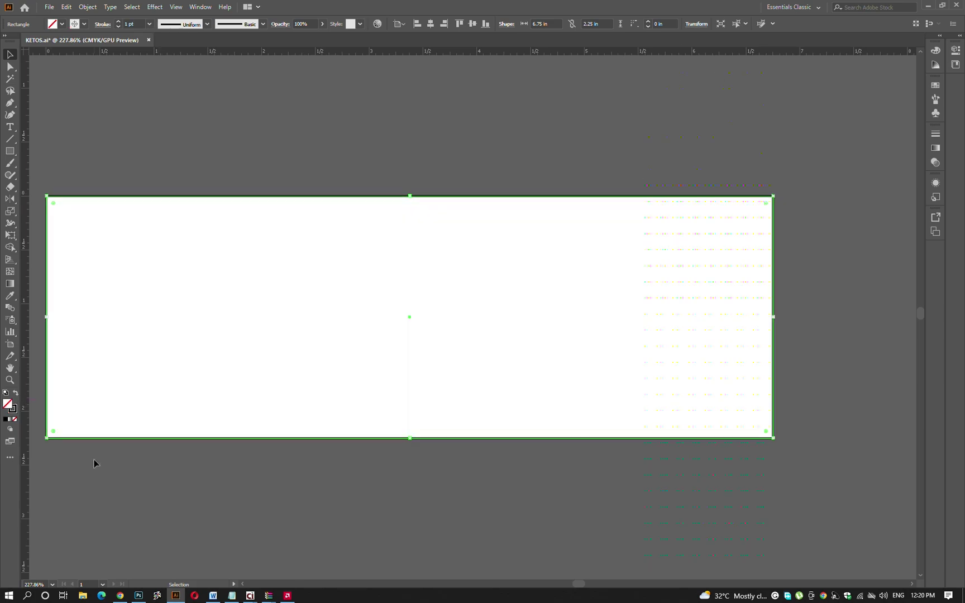
click(88, 6)
mouse_move(99, 245)
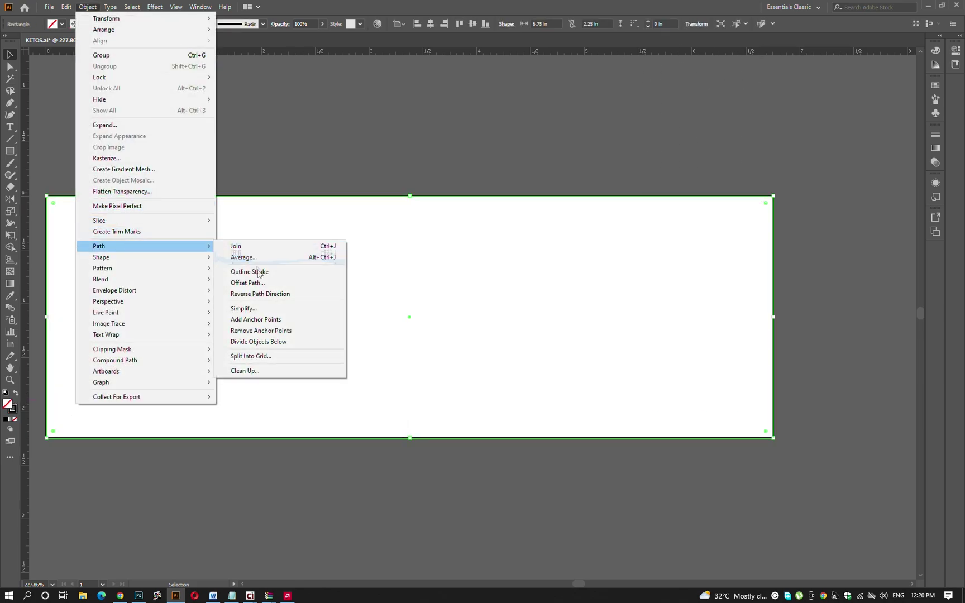
Add an inset path 0.0625 in inside the rectangle with Offset Path -0.0625 in.
click(296, 282)
triple_click(313, 266)
text(0)
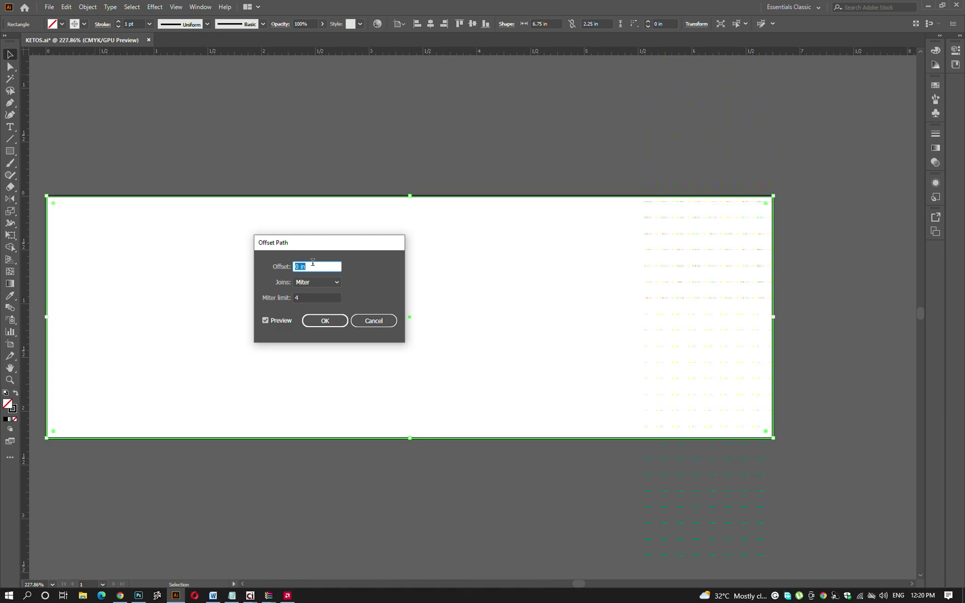
key(Down)
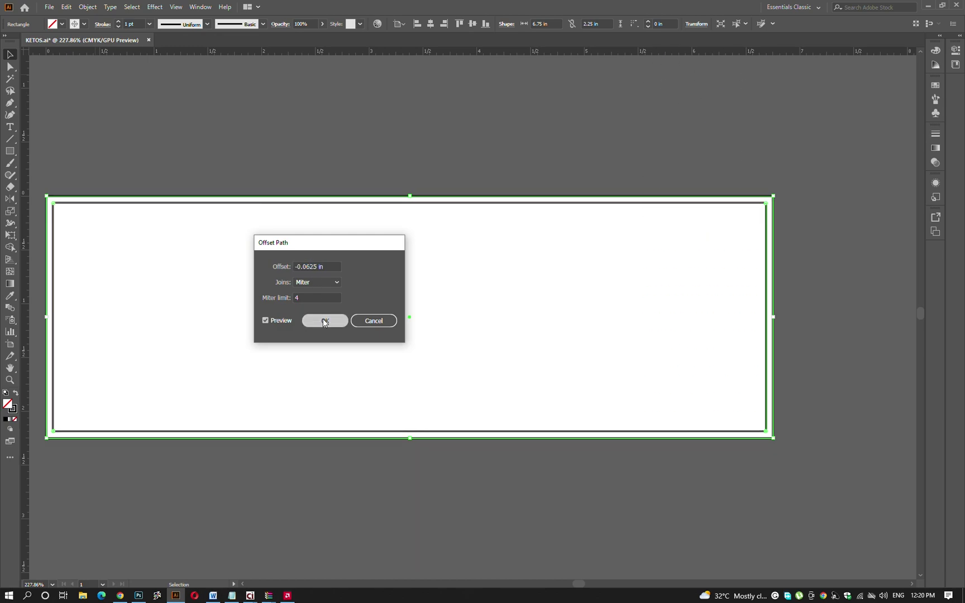
click(323, 319)
scroll(286, 173, left, 2)
scroll(261, 173, right, 1)
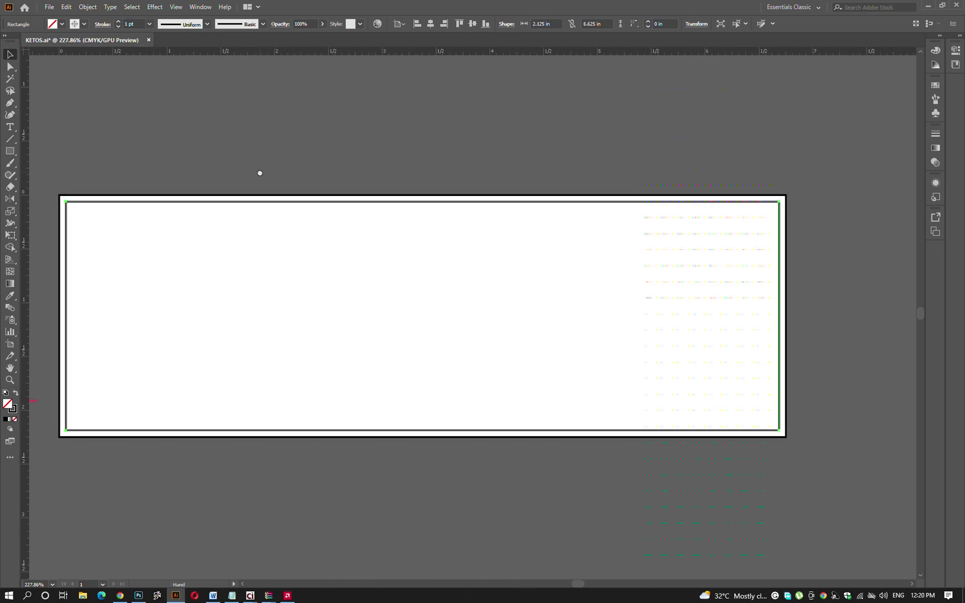
Add an outer path expanded 0.0625 in around the rectangle with Offset Path.
click(259, 175)
drag(259, 175, 166, 220)
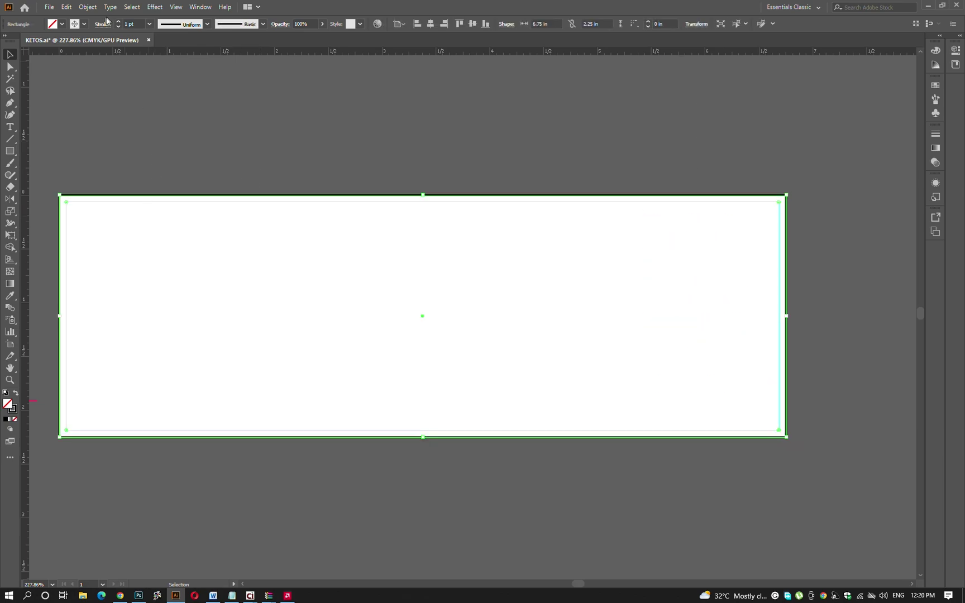
click(88, 6)
mouse_move(99, 245)
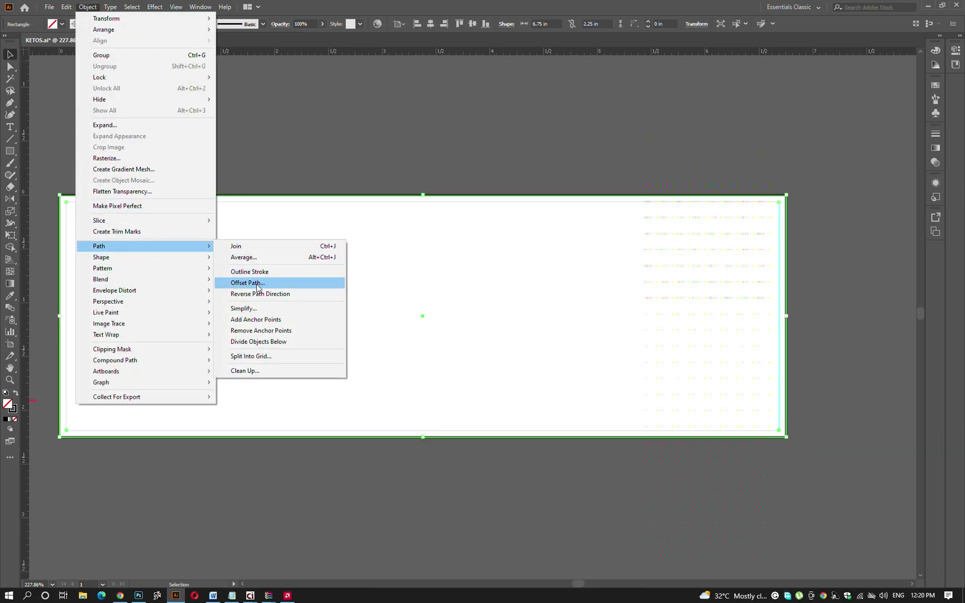
click(248, 283)
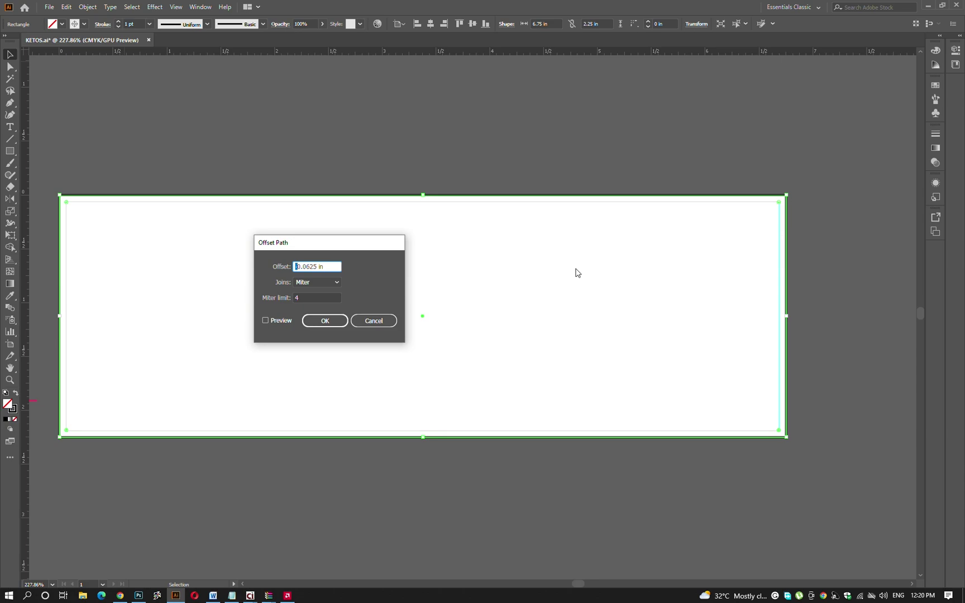
text(0.0625)
key(Tab)
click(265, 320)
click(318, 323)
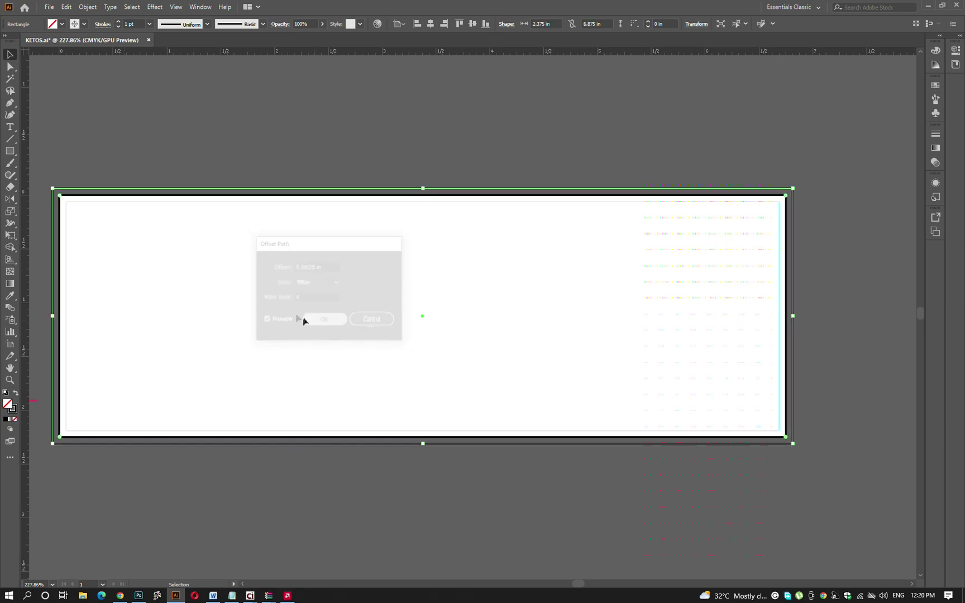
click(225, 186)
Create a locked 'Size' layer holding the pasted outer rectangle.
key(ctrl+shift+h)
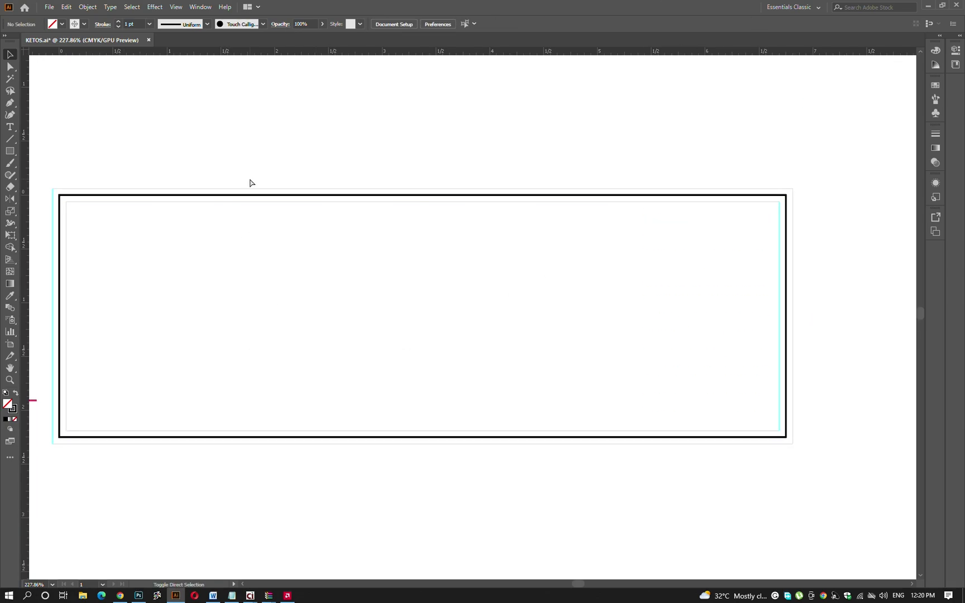
click(441, 195)
click(422, 195)
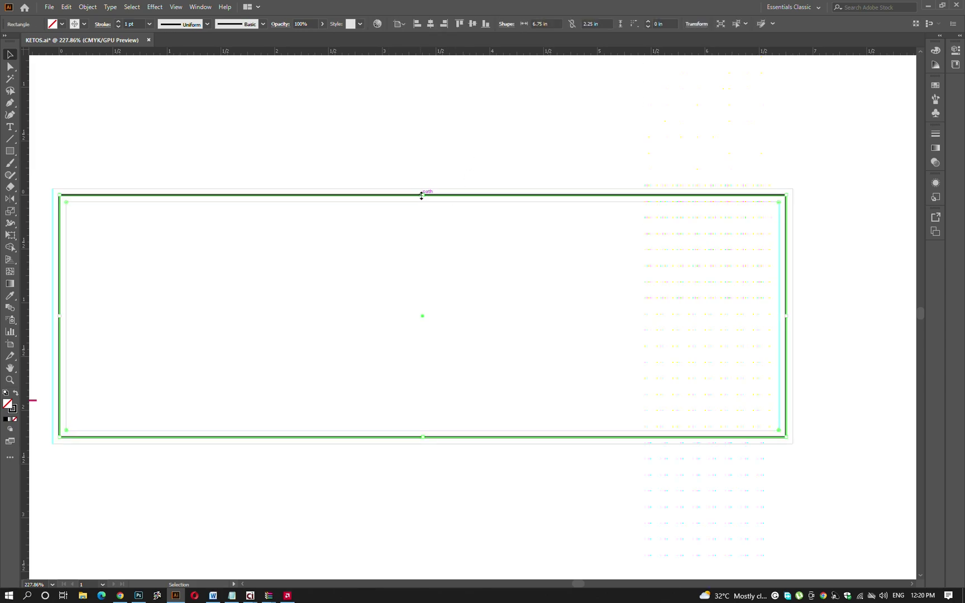
key(F7)
click(98, 191)
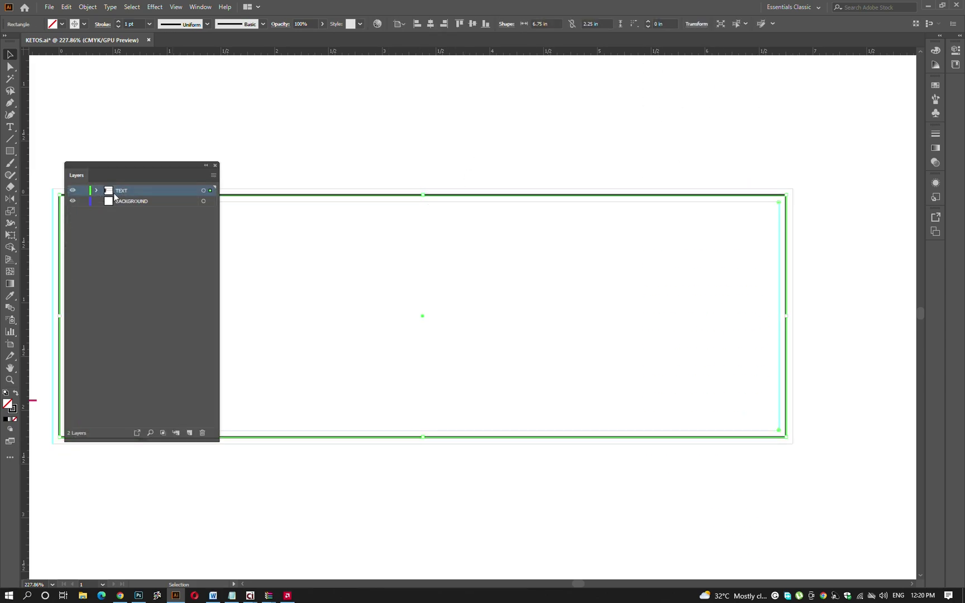
click(312, 232)
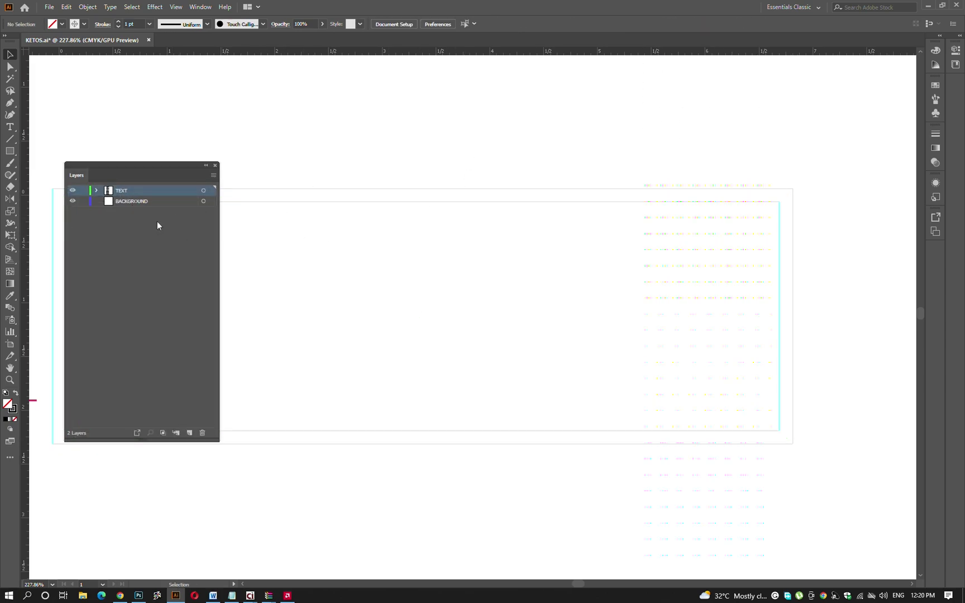
click(156, 201)
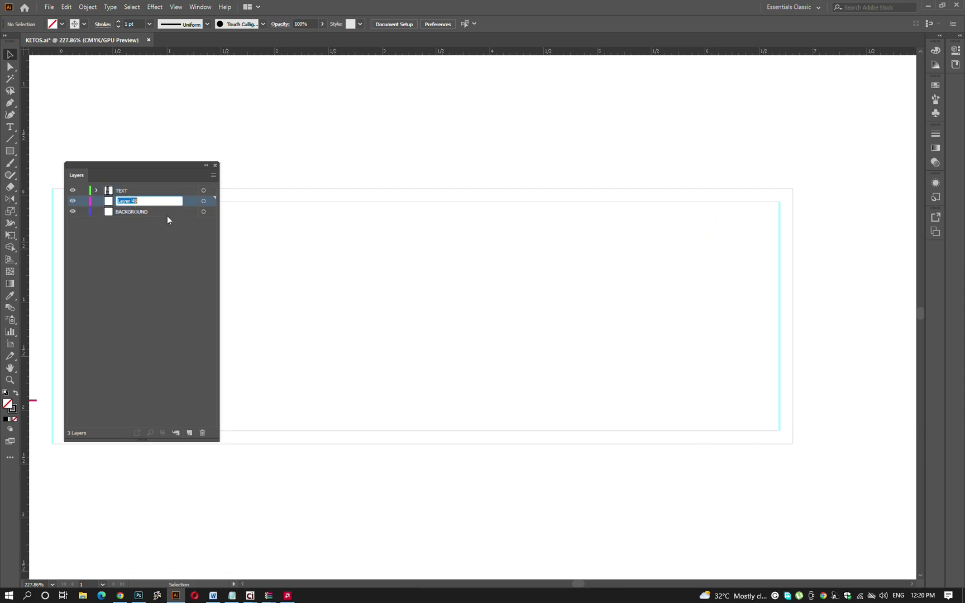
text(Size)
key(ctrl+f)
click(337, 244)
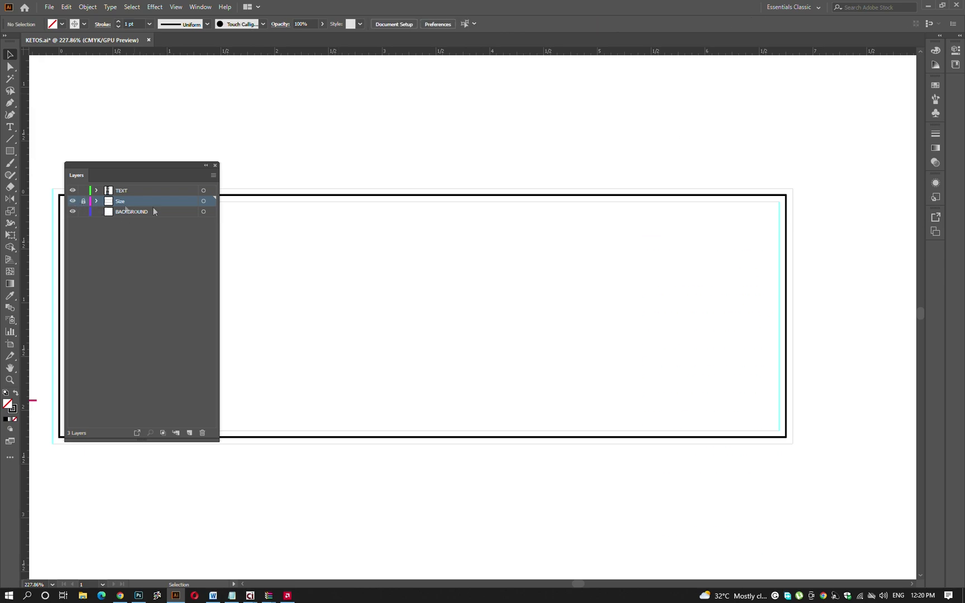
Rename the TEXT layer to 'Design' and move it below Size.
double_click(122, 192)
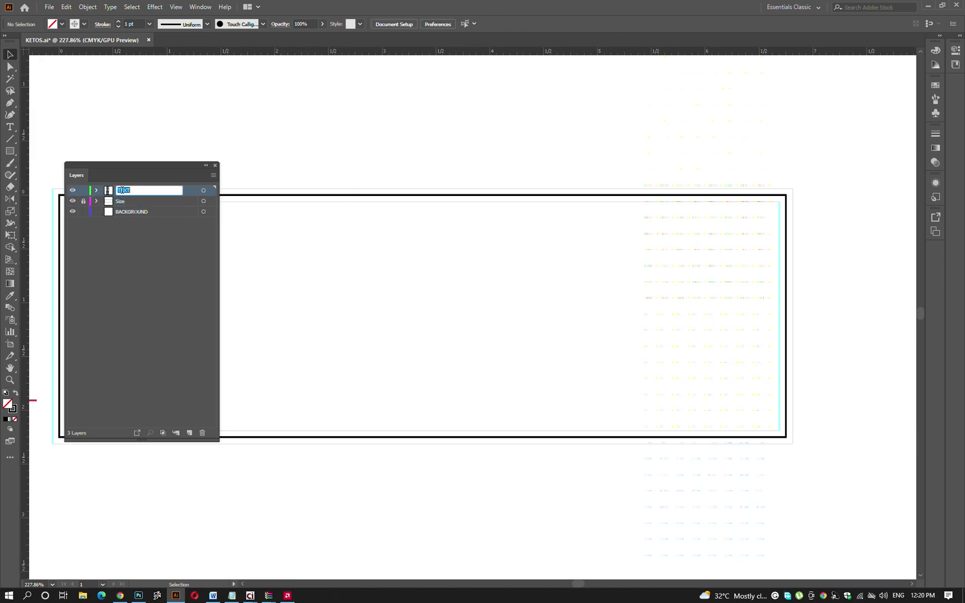
text(Design)
drag(122, 191, 129, 208)
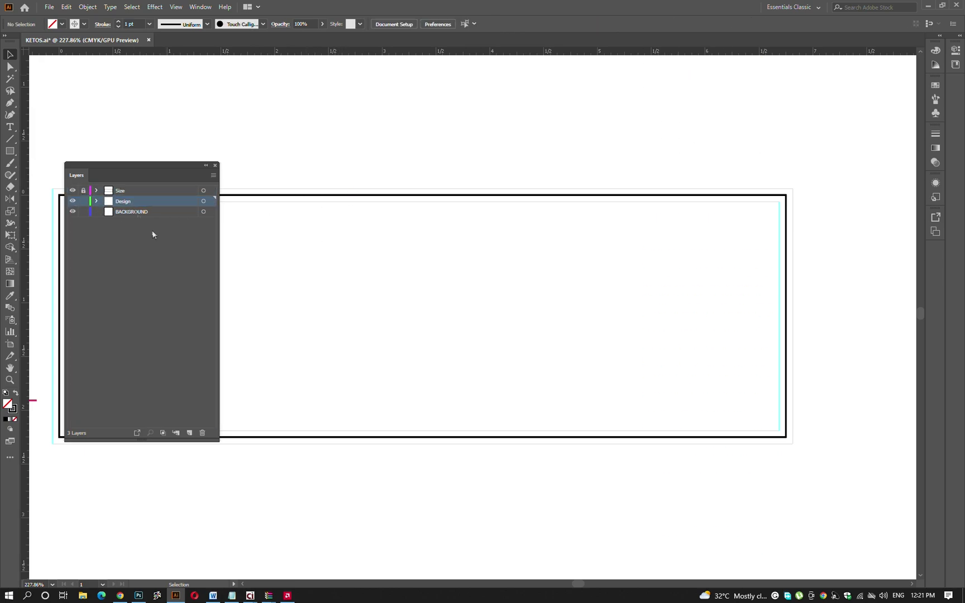
drag(213, 167, 687, 202)
click(687, 201)
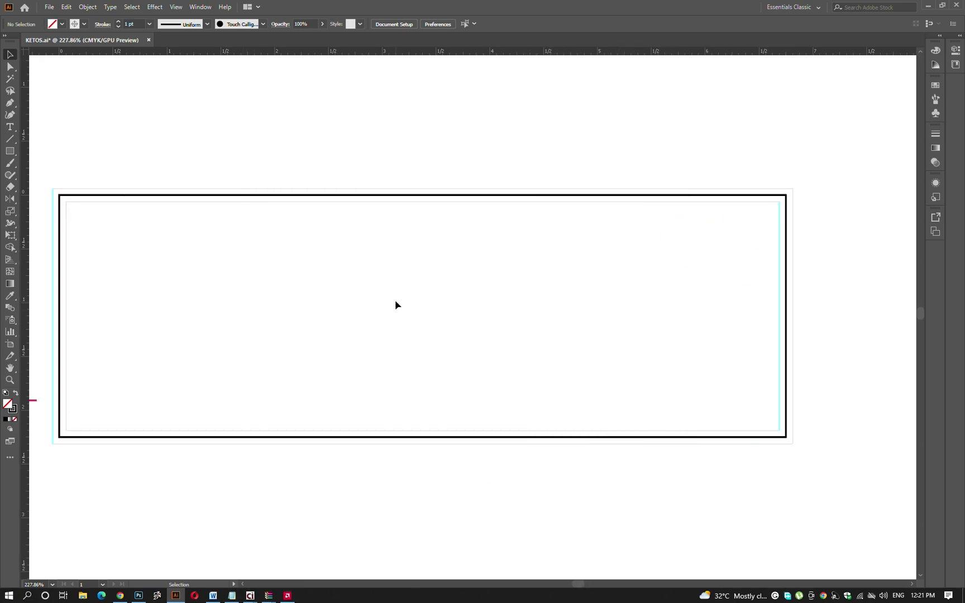
mouse_move(120, 595)
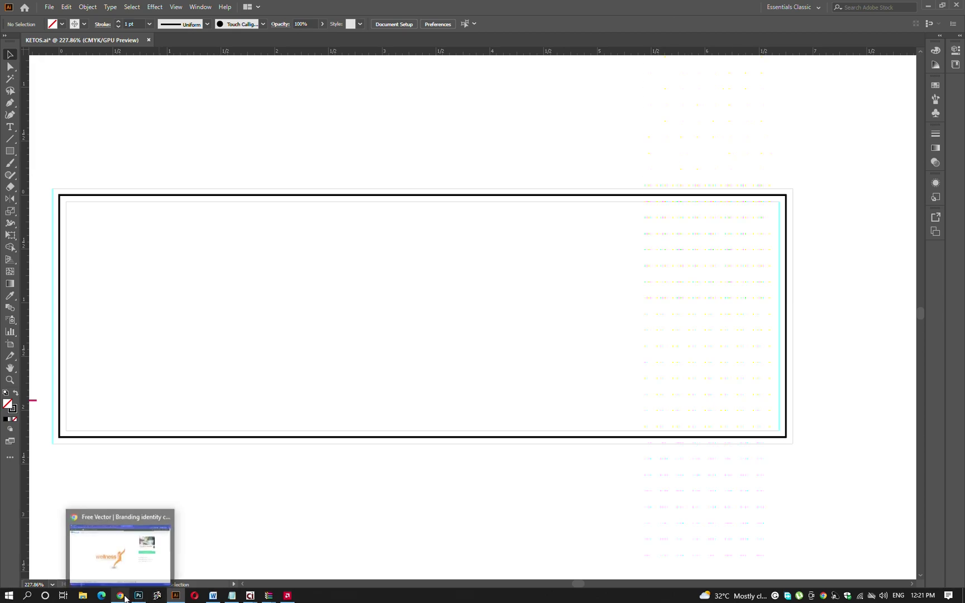
Download the free wellness logo from Freepik and open its EPS from the zip archive.
click(132, 598)
click(732, 275)
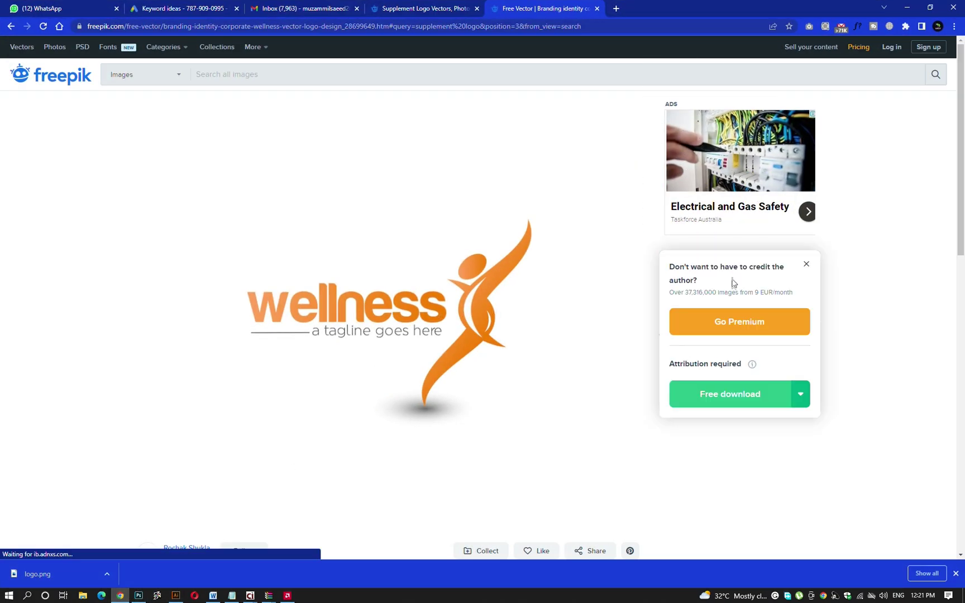
click(731, 394)
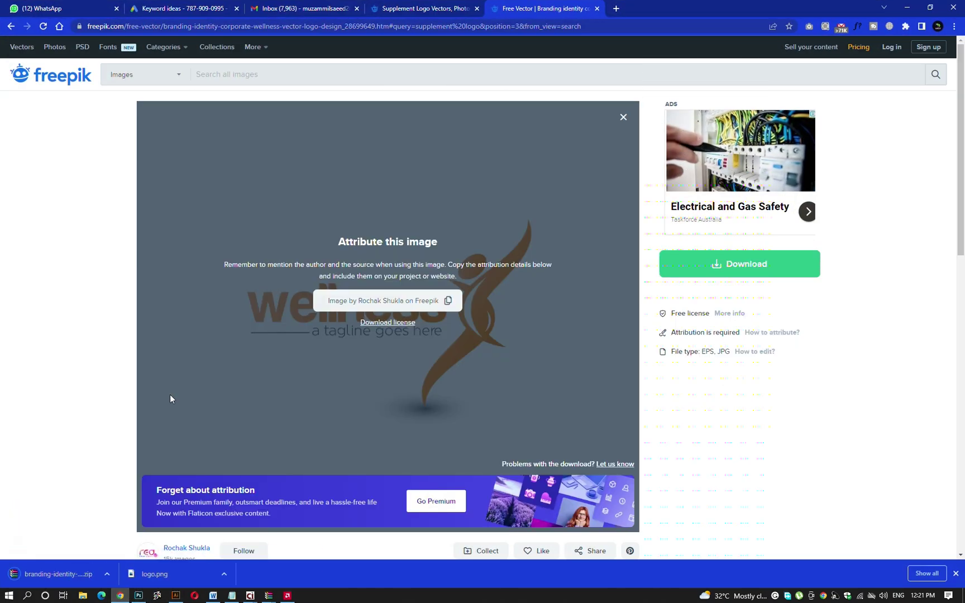
click(67, 581)
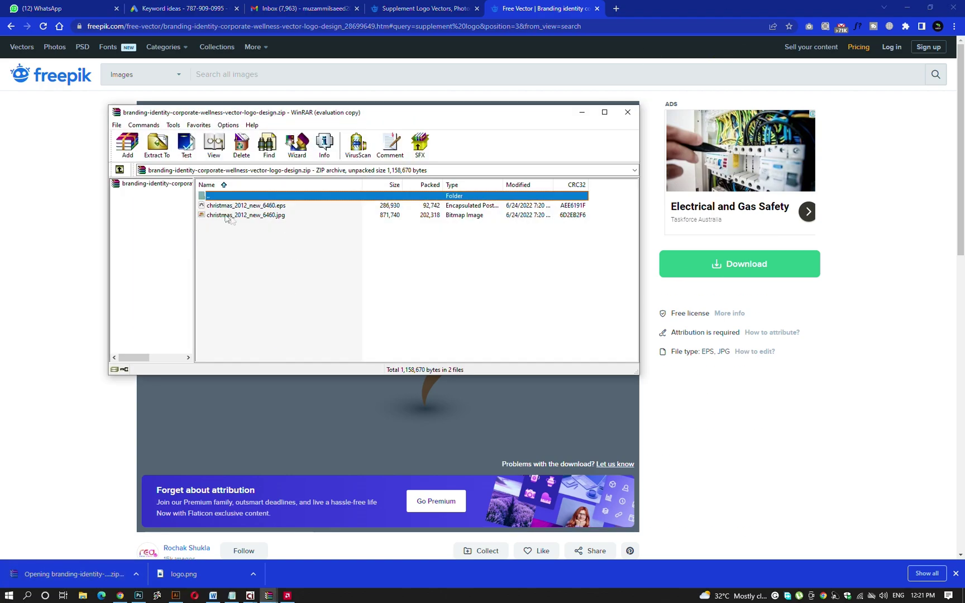
click(451, 205)
click(282, 208)
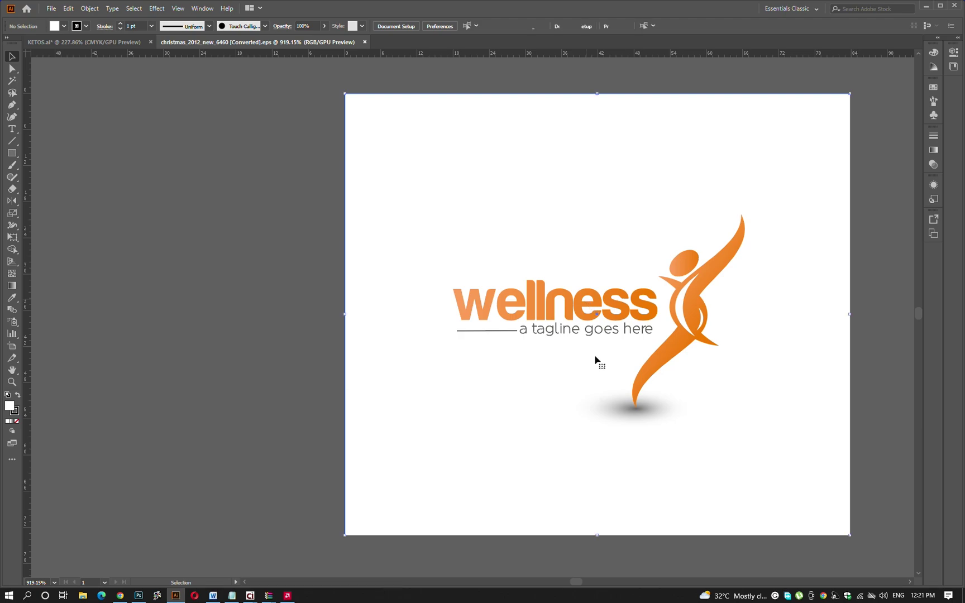
Delete the logo's white background, shadow, wellness wordmark and tagline, leaving the figure.
click(745, 456)
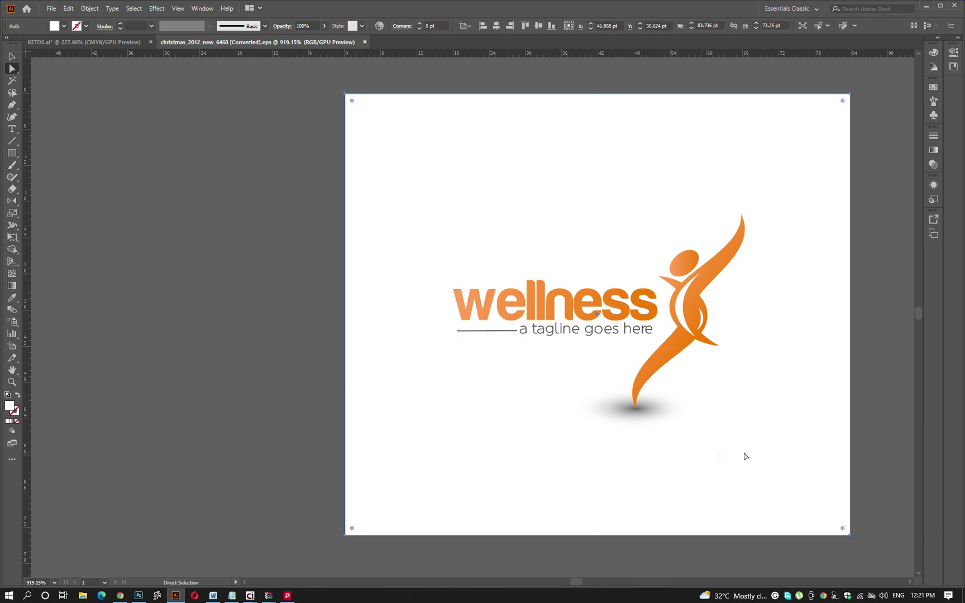
key(Delete)
scroll(558, 391, right, 3)
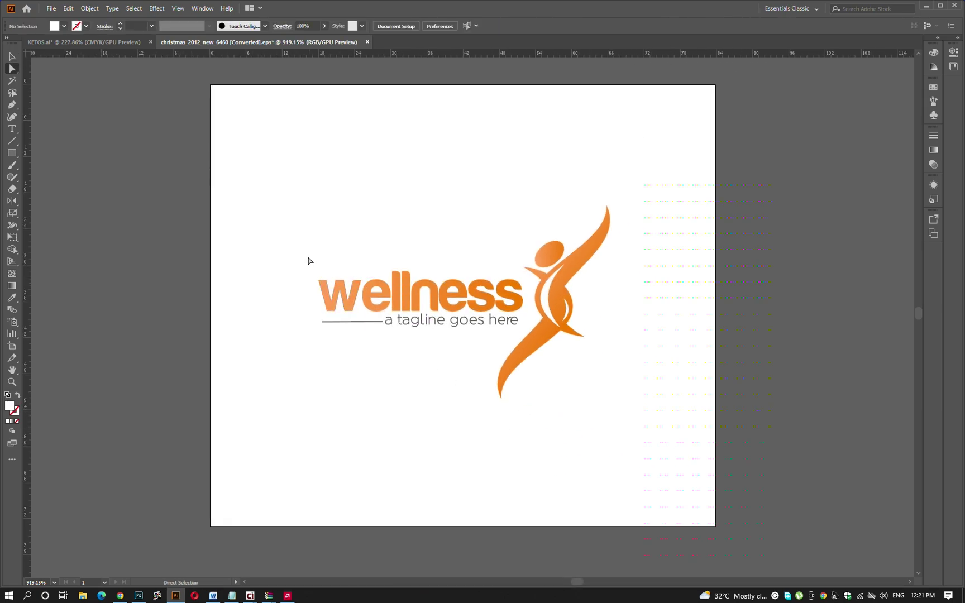
click(522, 325)
key(Delete)
Move the figure left and scale it to about 0.435 × 0.748 in.
key(v)
mouse_move(553, 289)
mouse_down()
mouse_move(379, 277)
mouse_move(453, 293)
mouse_move(482, 242)
mouse_up()
mouse_move(457, 302)
mouse_down()
mouse_move(440, 261)
mouse_move(384, 265)
mouse_move(393, 265)
mouse_up()
key(ctrl+z)
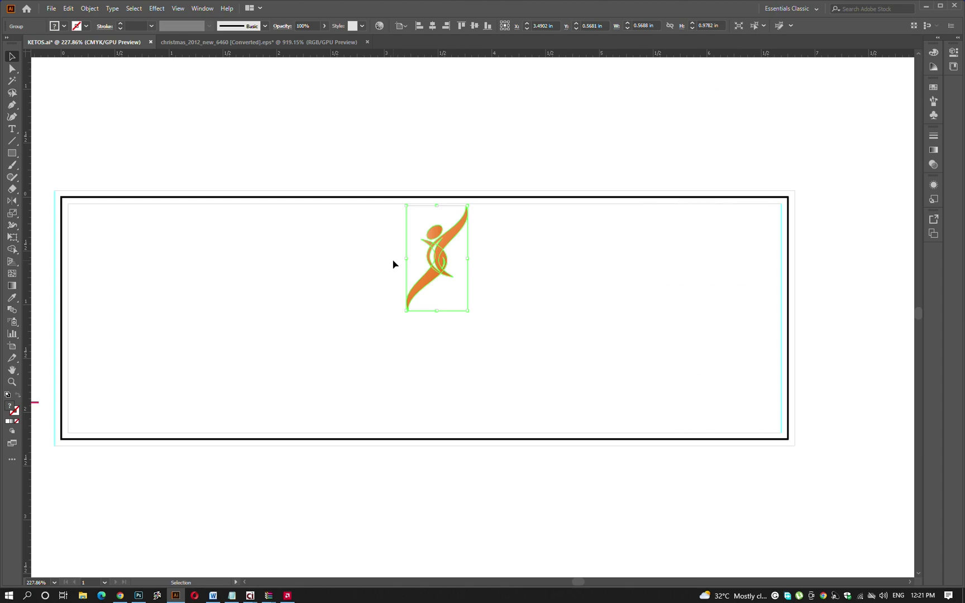
drag(467, 206, 461, 218)
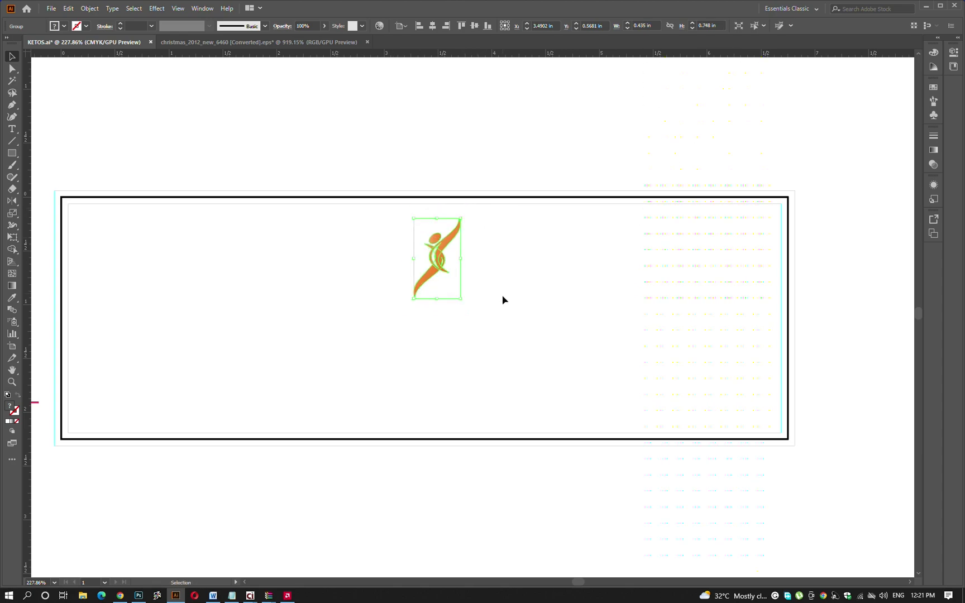
click(502, 265)
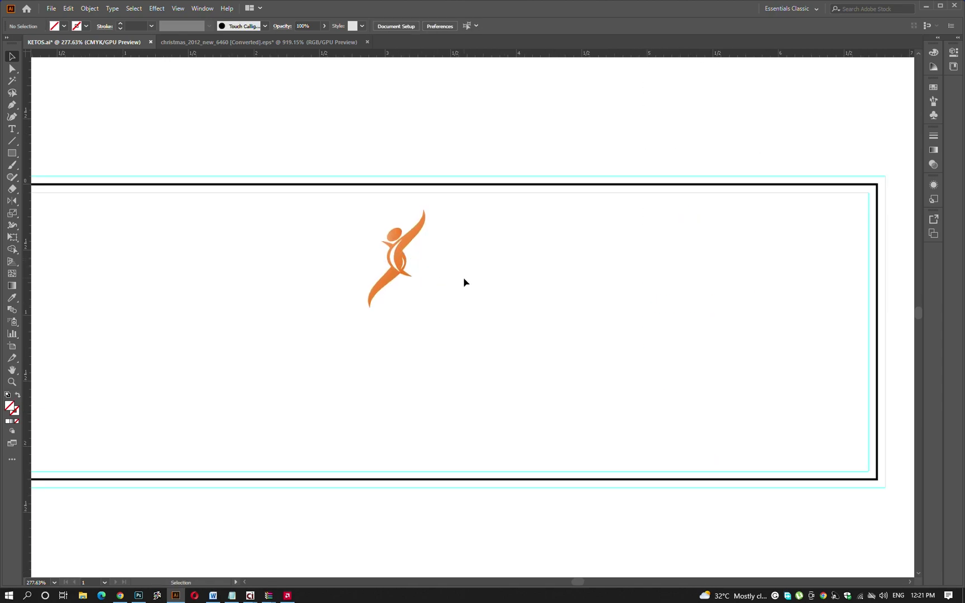
Remove the swoosh's gradient and fill it solid black.
scroll(463, 280, up, 5)
click(395, 268)
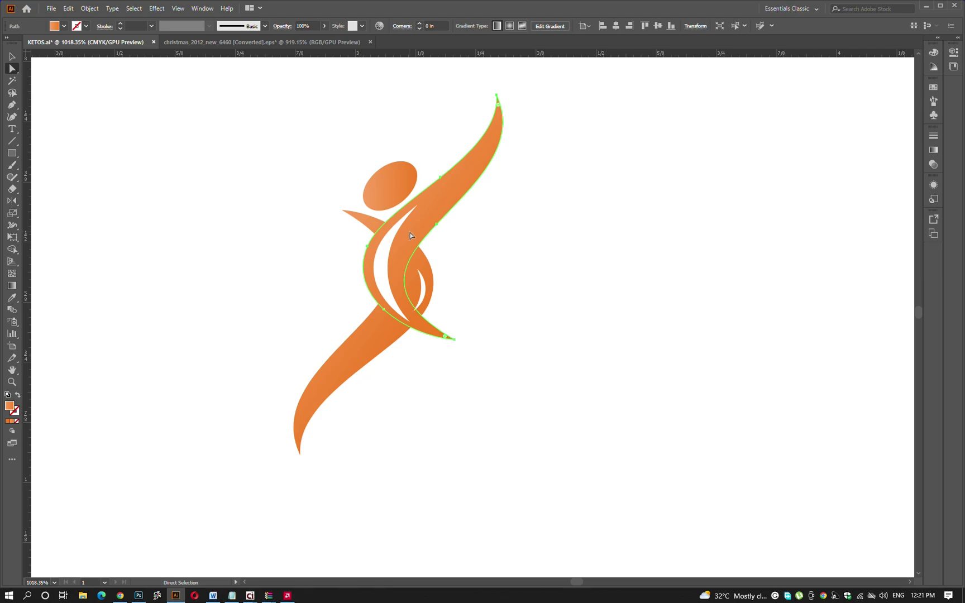
key(ctrl+F9)
click(827, 149)
click(824, 180)
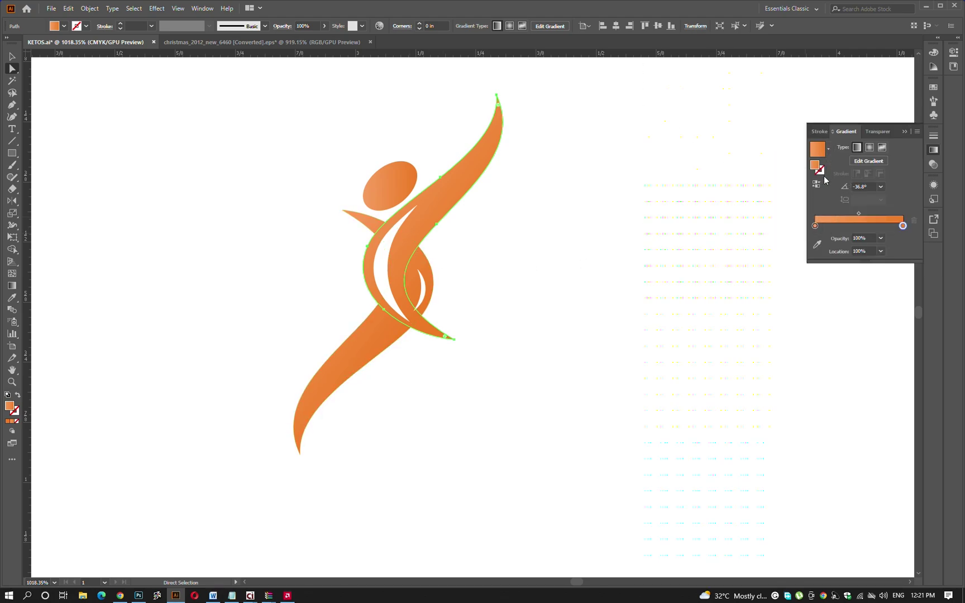
key(slash)
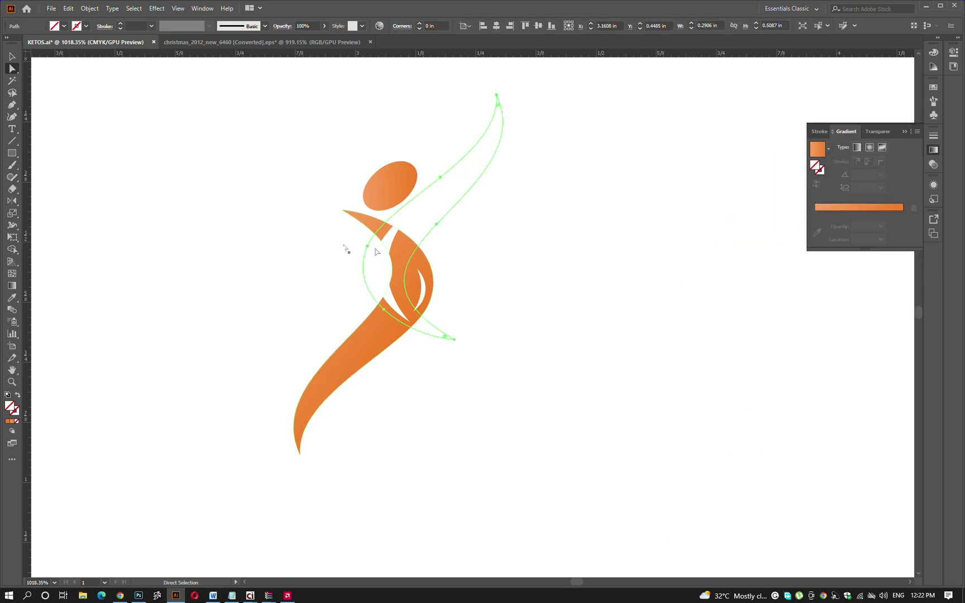
click(60, 28)
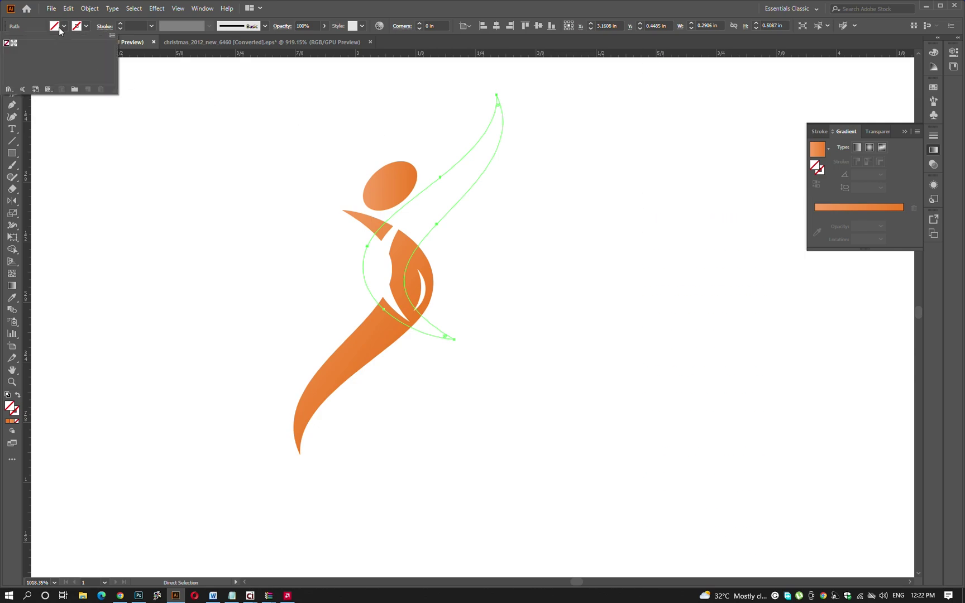
click(13, 43)
Fill the swoosh with a deep blue from the Color Picker.
key(v)
double_click(9, 407)
click(470, 244)
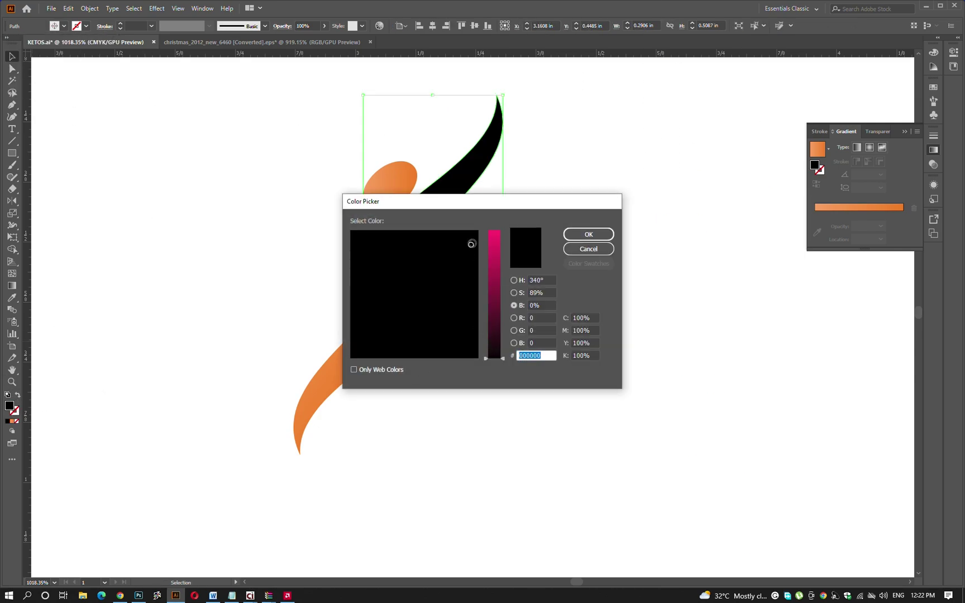
click(513, 280)
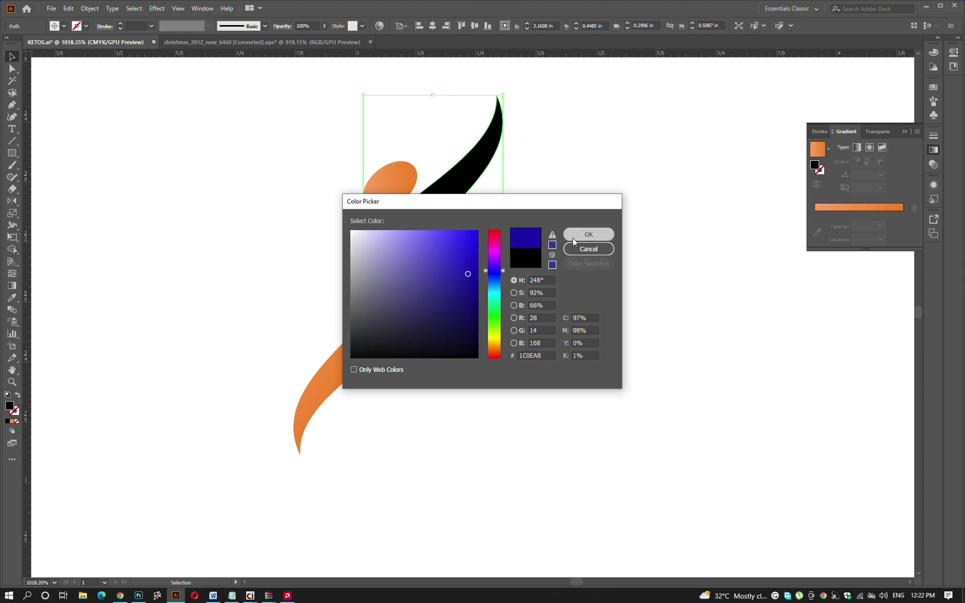
click(588, 234)
Recolour the orange lower body path bright magenta.
key(a)
click(370, 336)
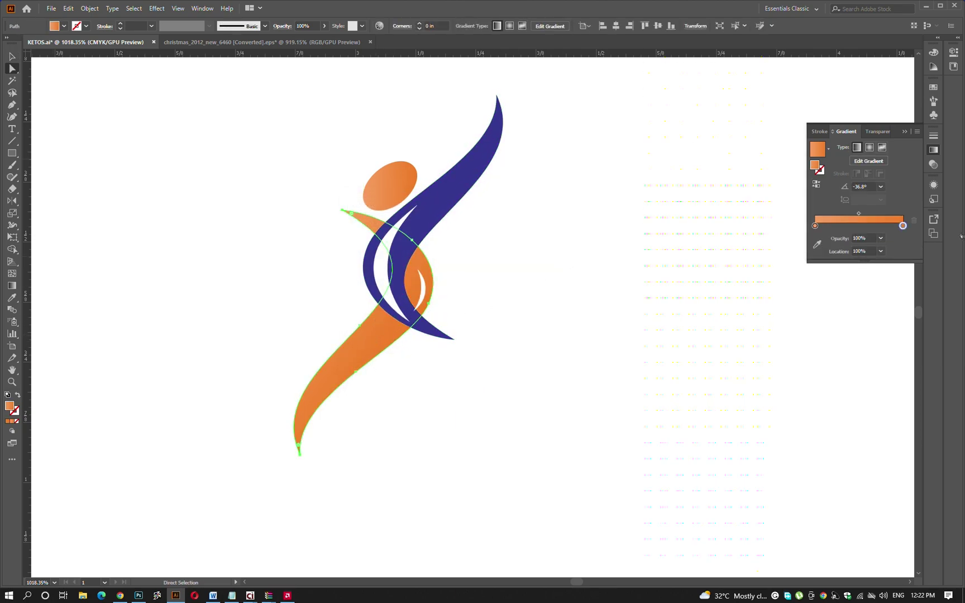
key(i)
click(444, 192)
double_click(9, 407)
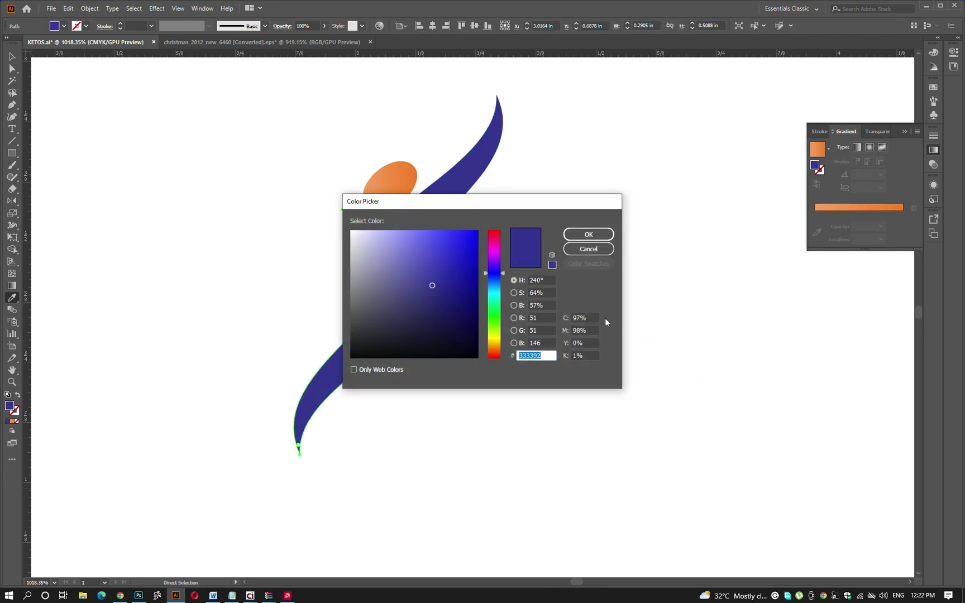
click(498, 255)
drag(433, 285, 481, 249)
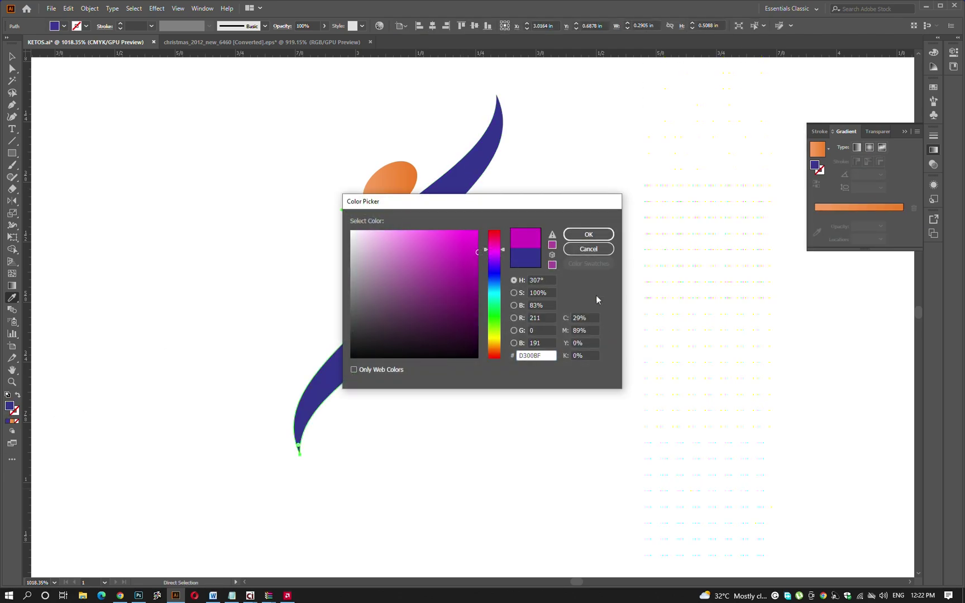
text(0)
key(Tab)
text(100)
key(Return)
key(ctrl+shift+a)
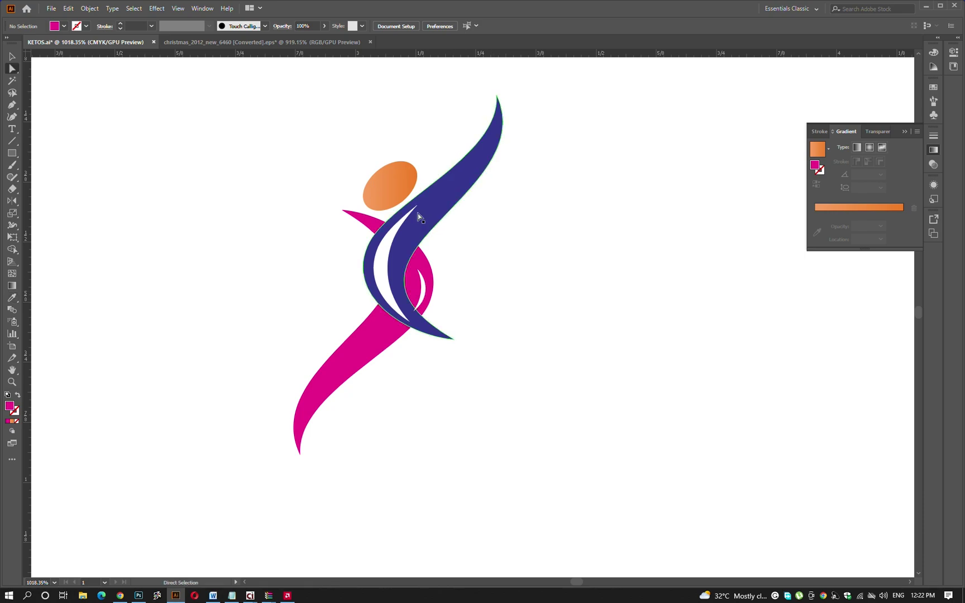
Give the orange head the same magenta colour.
key(y)
click(423, 258)
click(425, 254)
key(ctrl+shift+a)
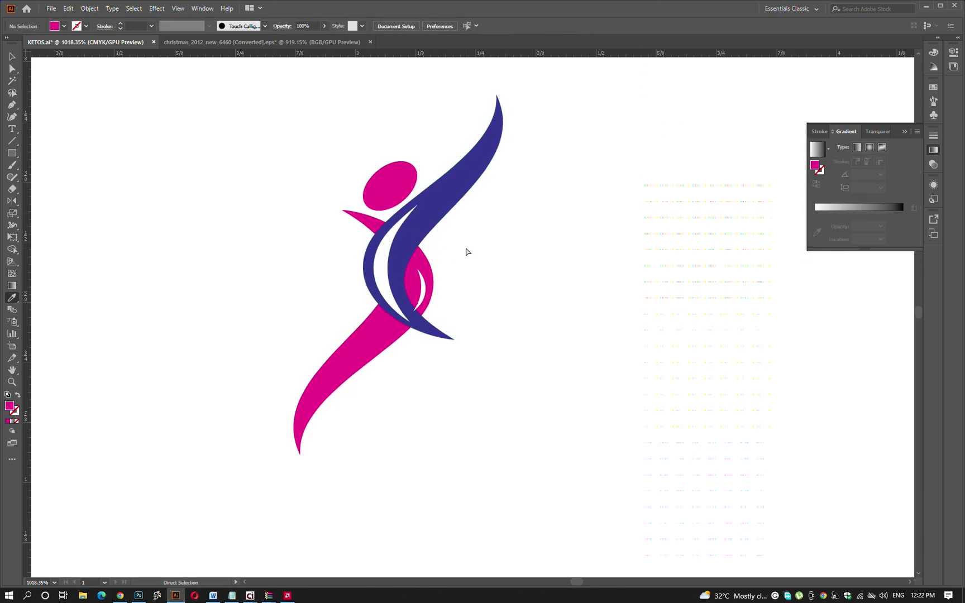
Try magenta and lighter pink on the swoosh, undoing the pink change.
scroll(457, 267, down, 3)
scroll(457, 267, down, 3)
scroll(602, 259, down, 2)
ctrl+click(467, 261)
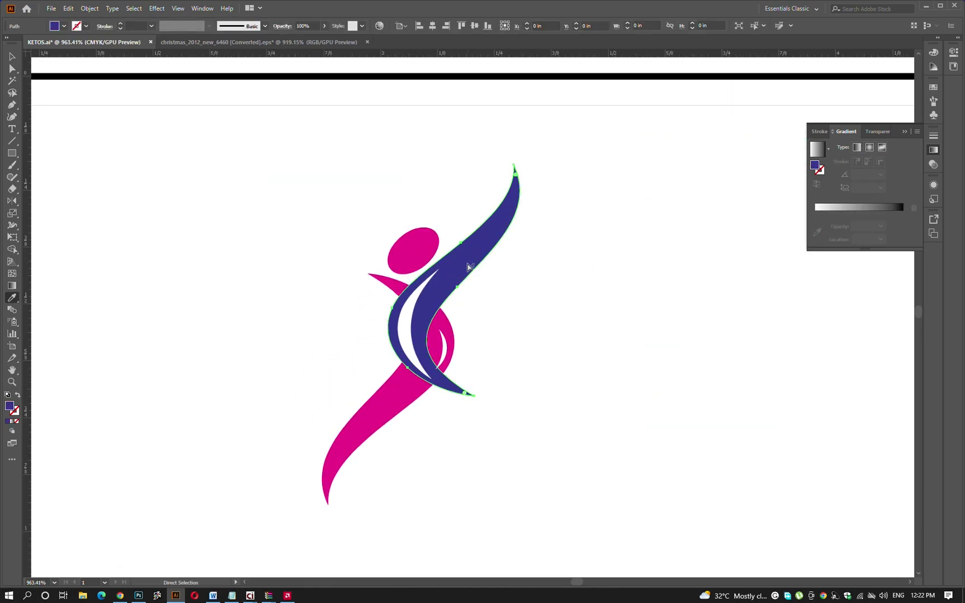
click(405, 394)
double_click(9, 406)
click(461, 244)
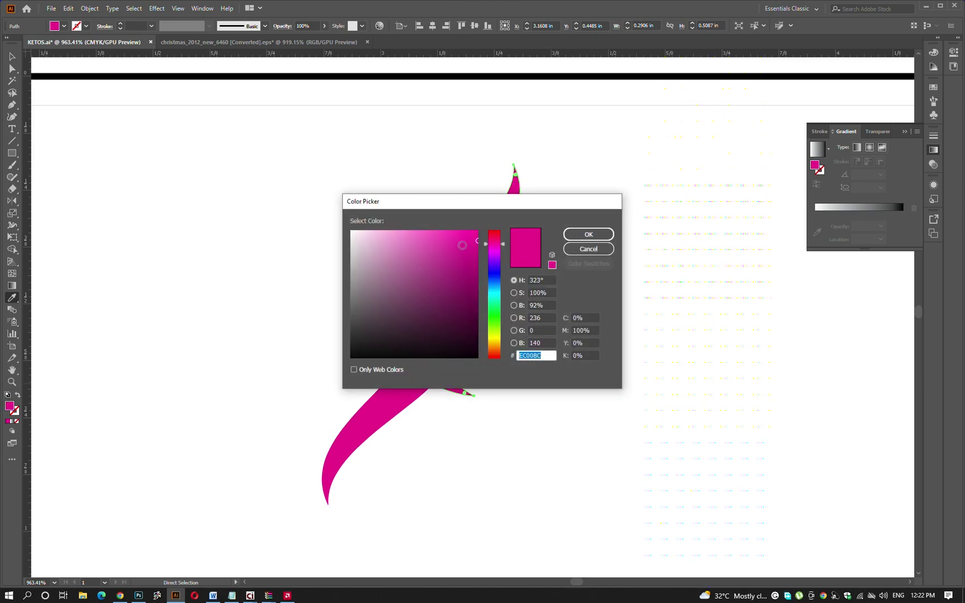
click(586, 234)
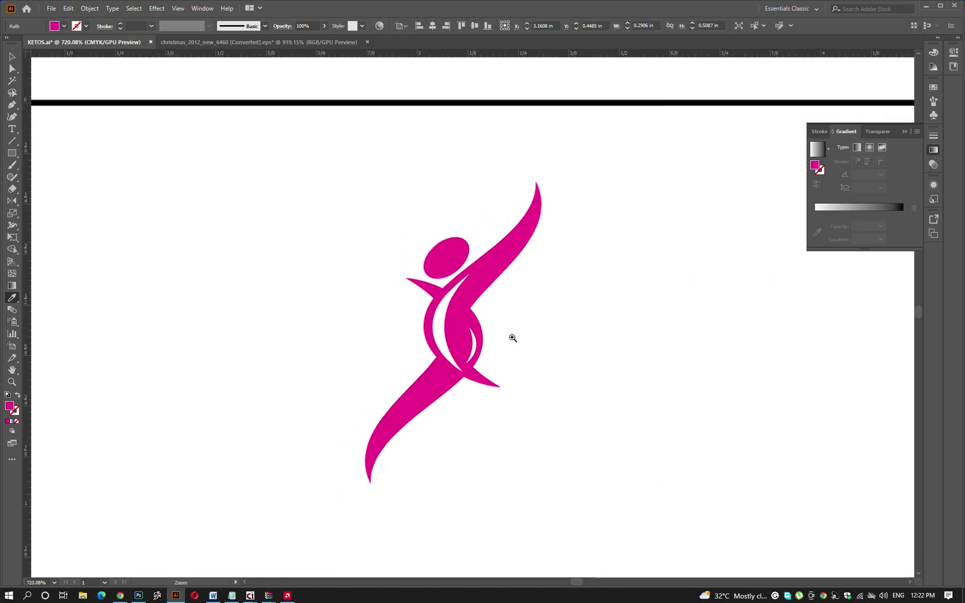
key(ctrl+z)
double_click(8, 406)
click(513, 305)
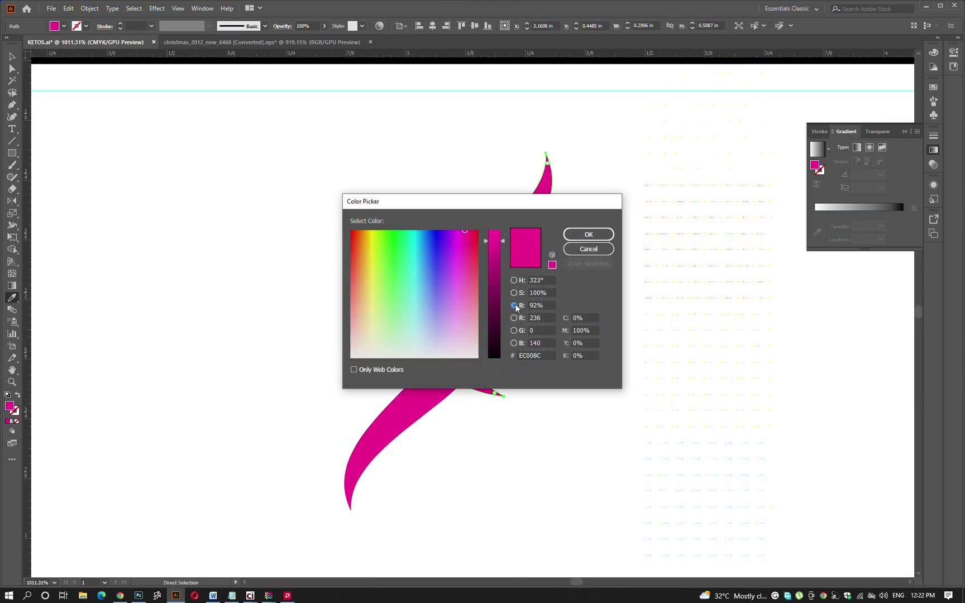
drag(496, 258, 496, 268)
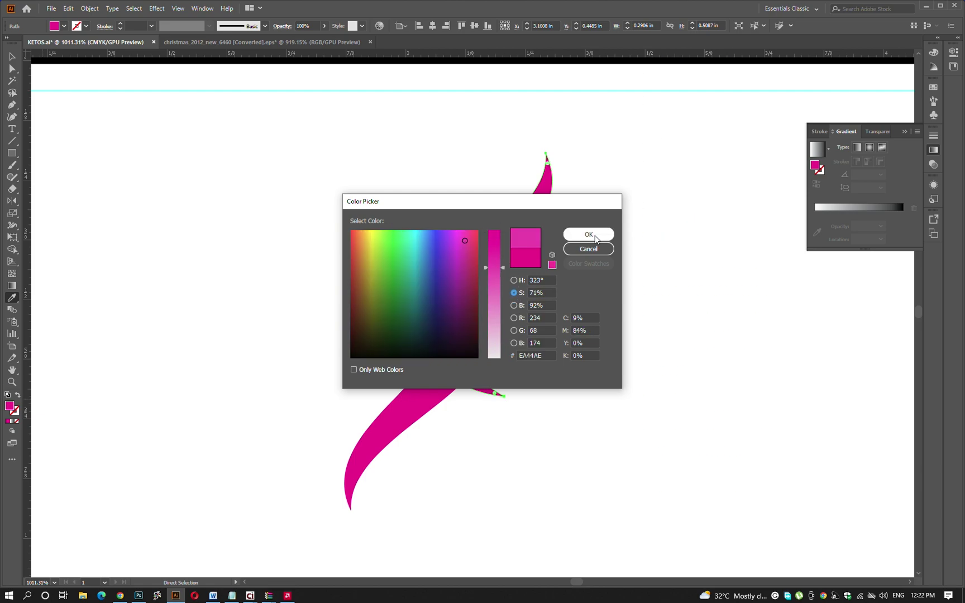
click(588, 234)
Recolour the swoosh dark navy #0F003F.
key(z)
mouse_move(588, 274)
mouse_down()
mouse_move(625, 317)
mouse_move(3, 368)
mouse_up()
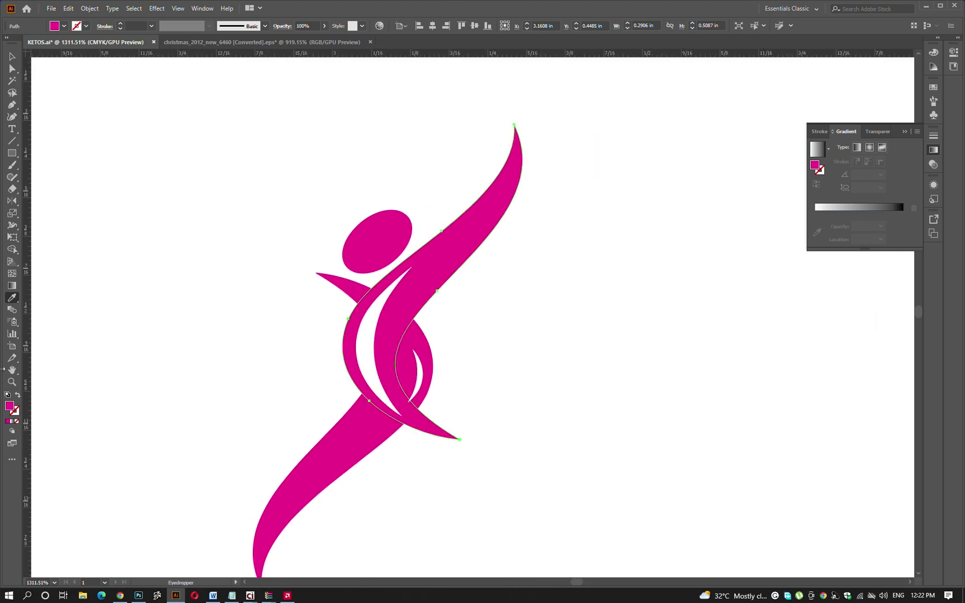
double_click(9, 408)
click(440, 326)
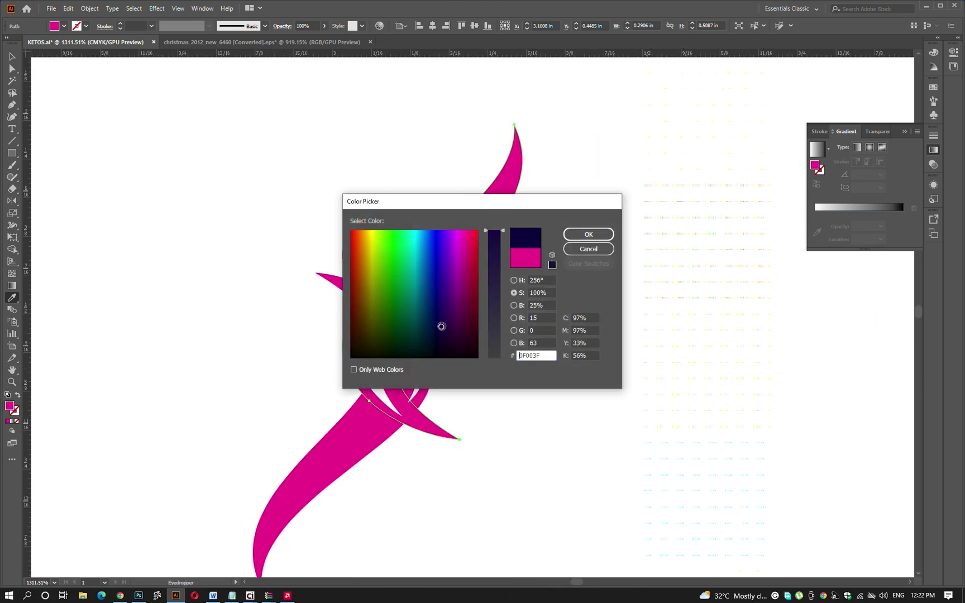
click(589, 234)
Slim the white inner crescent with an inward Offset Path of -0.0625 in.
drag(588, 234, 538, 318)
alt+click(538, 318)
key(v)
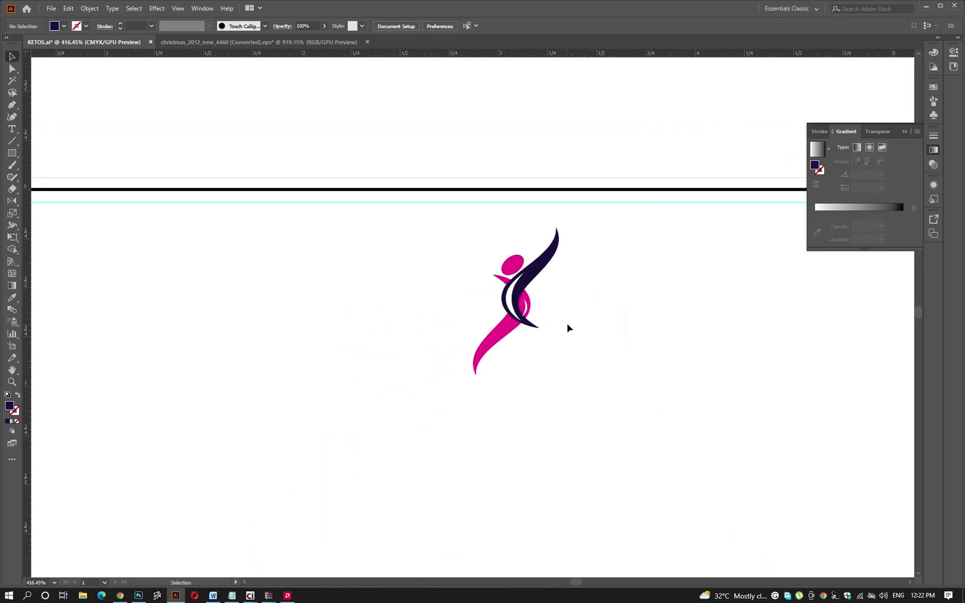
scroll(513, 265, up, 5)
click(480, 280)
click(473, 397)
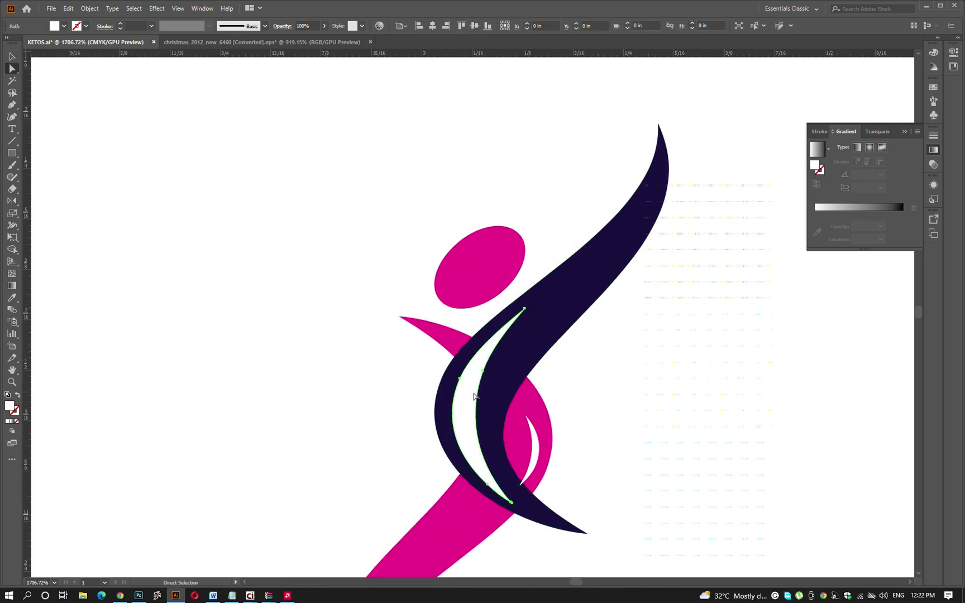
click(90, 8)
click(245, 284)
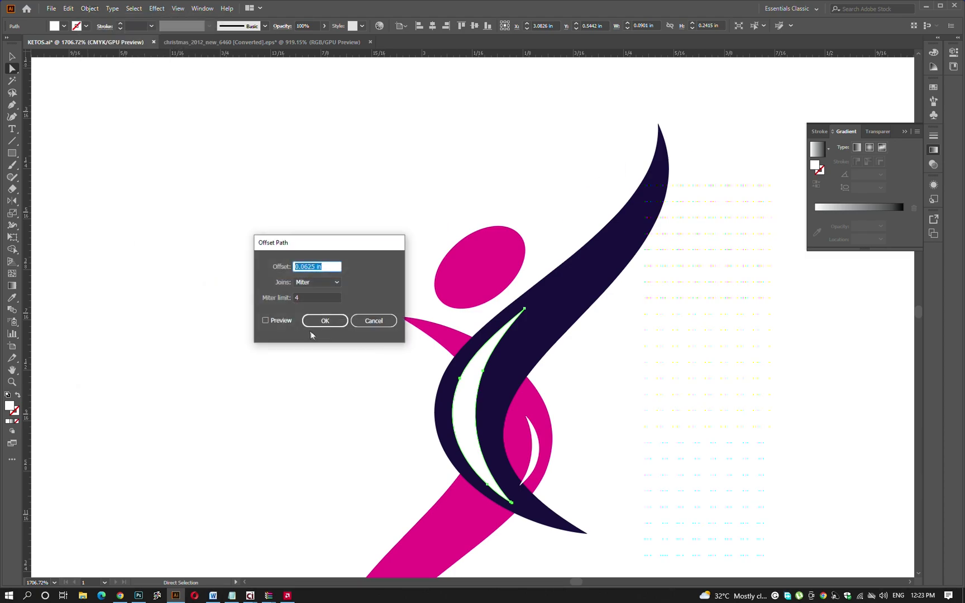
click(282, 321)
text(-)
click(324, 320)
alt+scroll(553, 396, down, 5)
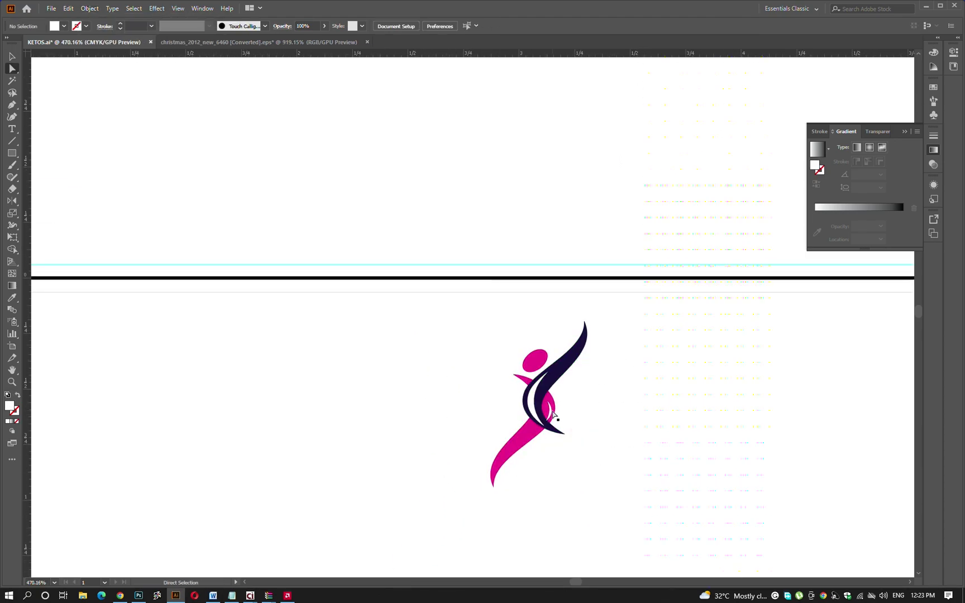
Add the text 'Purely' and move the figure icon to its left.
drag(609, 416, 519, 327)
key(t)
click(327, 326)
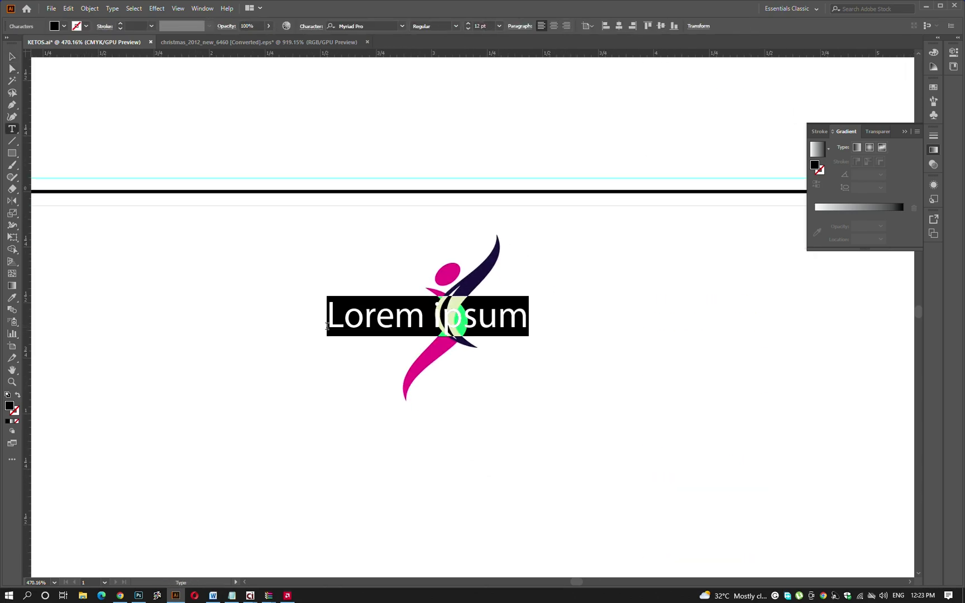
text(Purely)
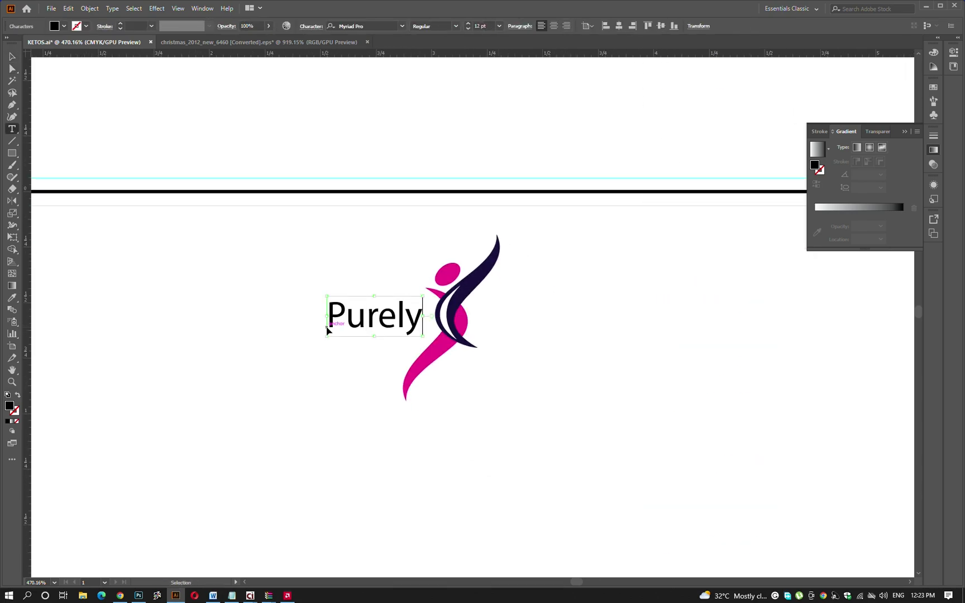
key(Escape)
drag(445, 316, 300, 317)
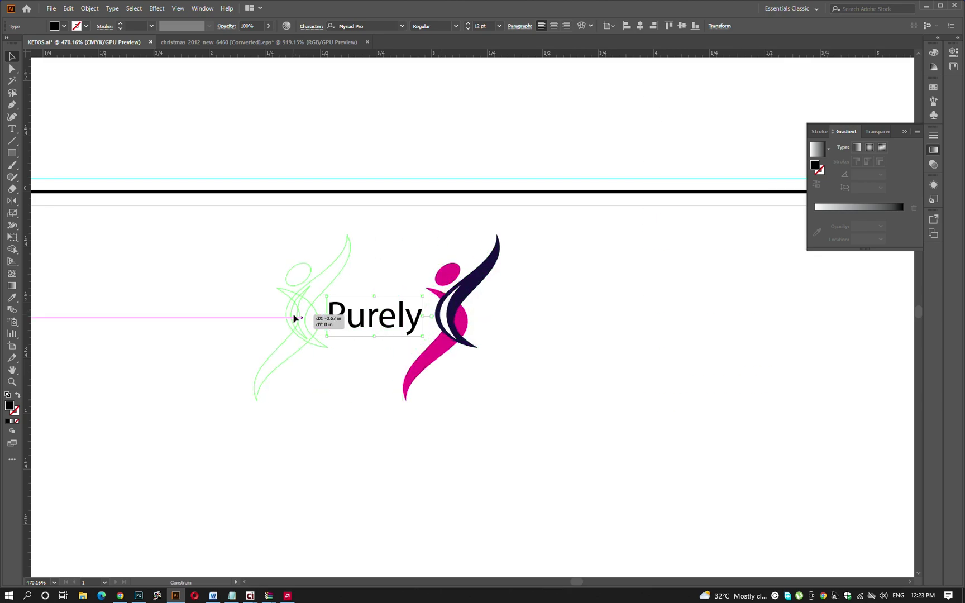
scroll(335, 315, up, 2)
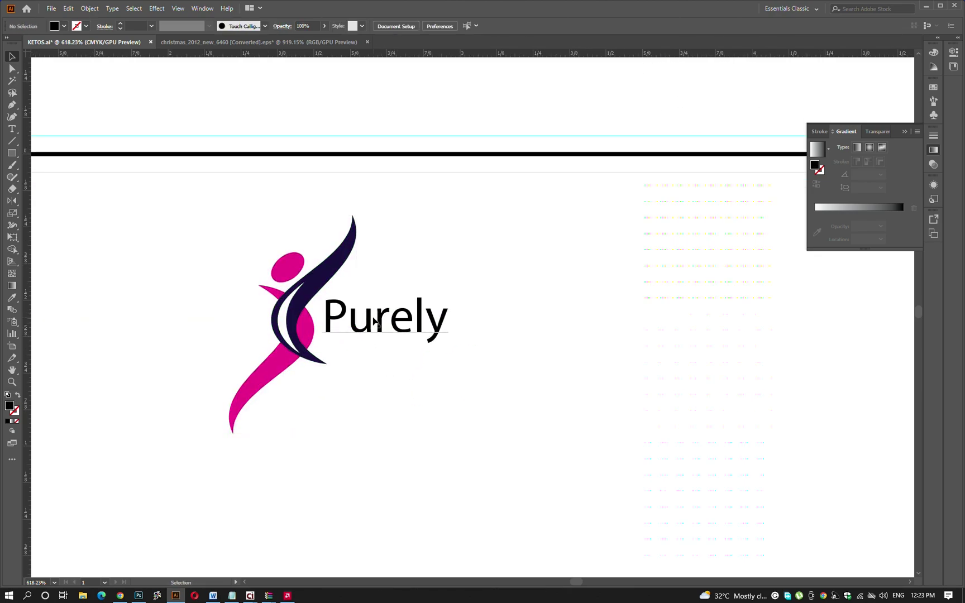
Recolour the logo's dark purple swoosh bright green.
key(a)
click(282, 330)
double_click(10, 410)
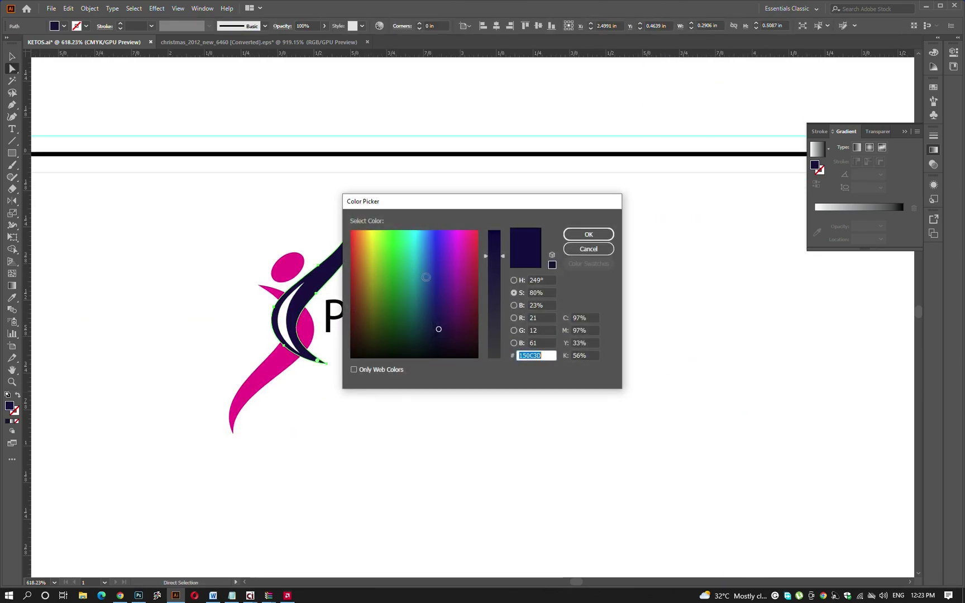
click(404, 252)
click(588, 234)
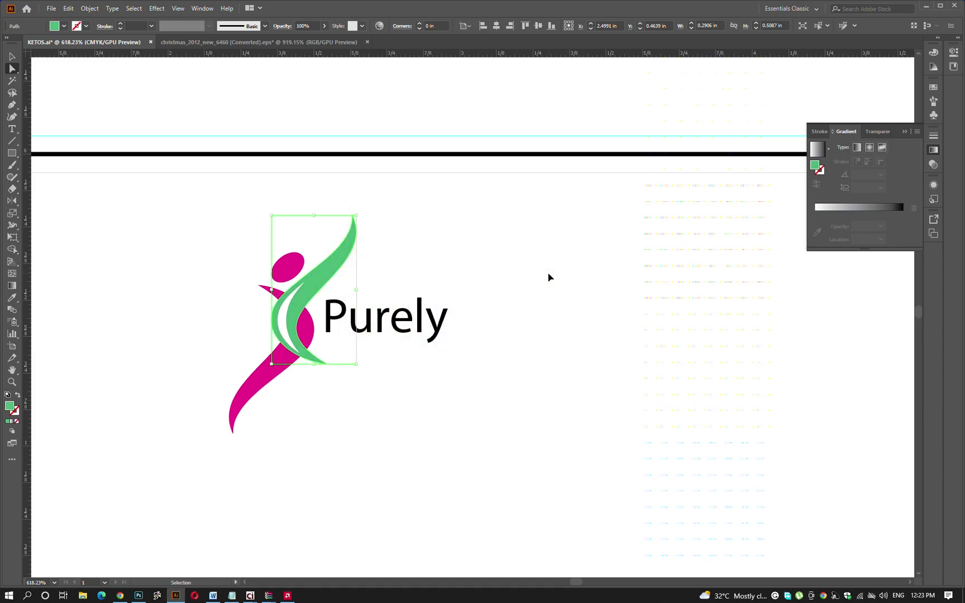
click(547, 276)
scroll(302, 288, up, 2)
key(v)
Set 'Purely' in a heavier font and give it the swoosh's green fill.
click(410, 336)
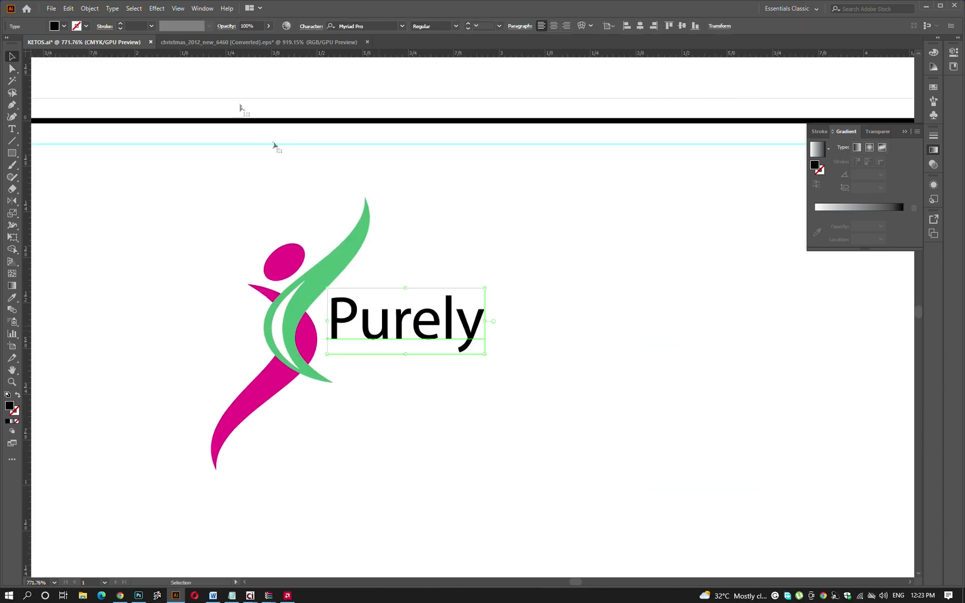
text(avenir)
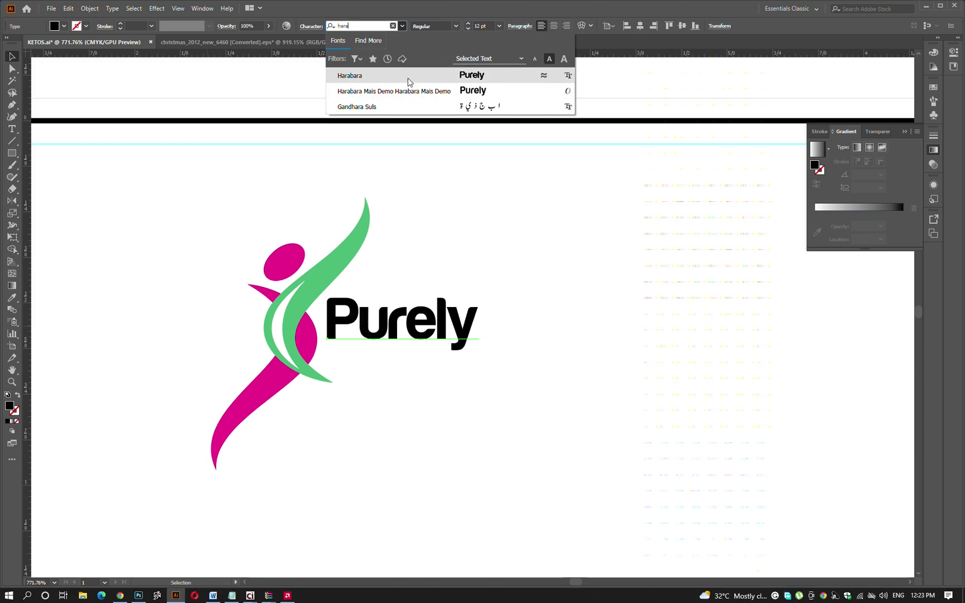
click(409, 82)
mouse_move(460, 333)
mouse_down()
mouse_move(468, 332)
mouse_move(428, 315)
mouse_move(430, 372)
mouse_up()
key(i)
click(339, 269)
key(v)
Retype the copy below as 'Nutri', shrink it, and colour it the figure's pink.
double_click(431, 372)
text(Nutr)
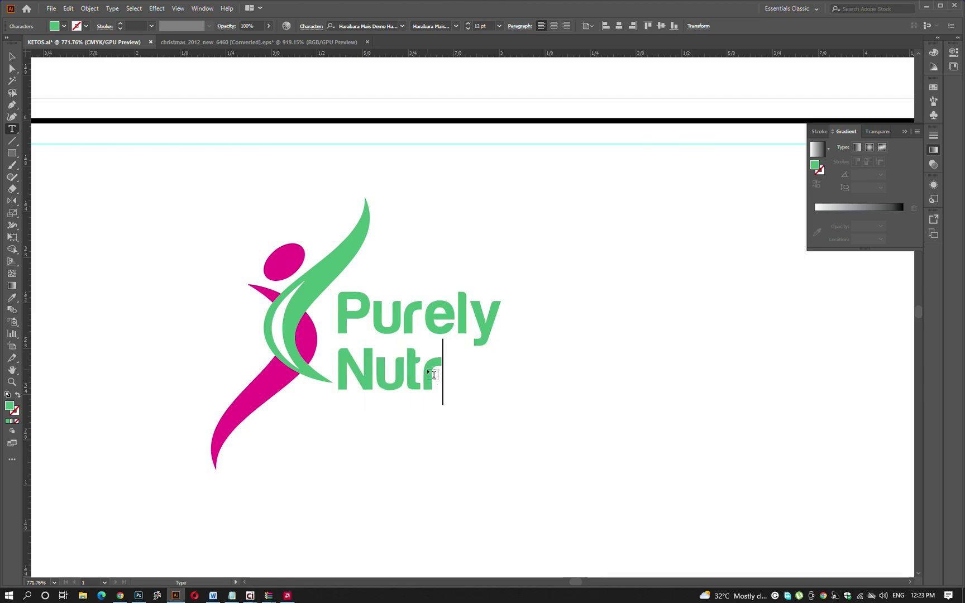
text(i)
key(Escape)
drag(457, 405, 406, 371)
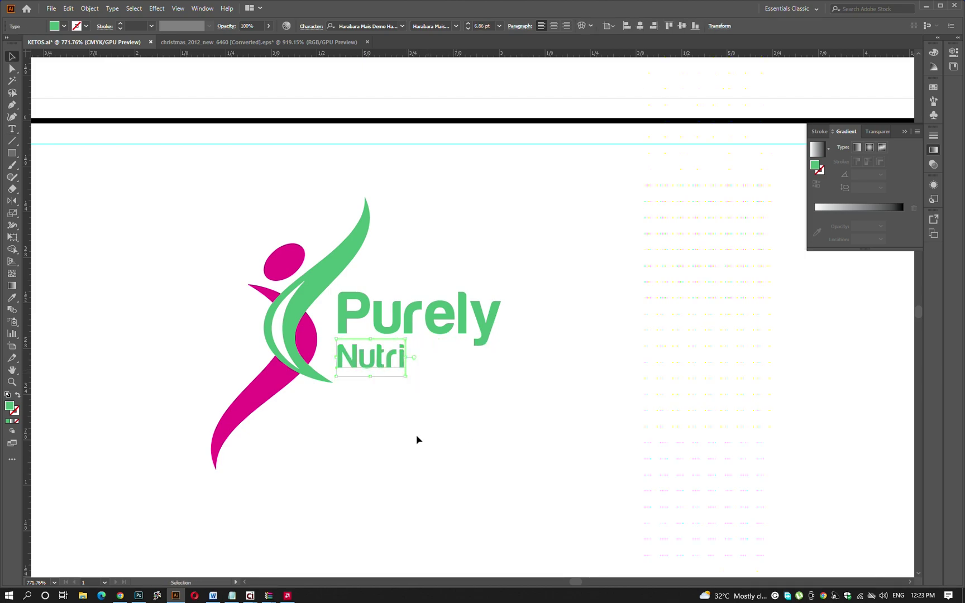
key(i)
click(282, 378)
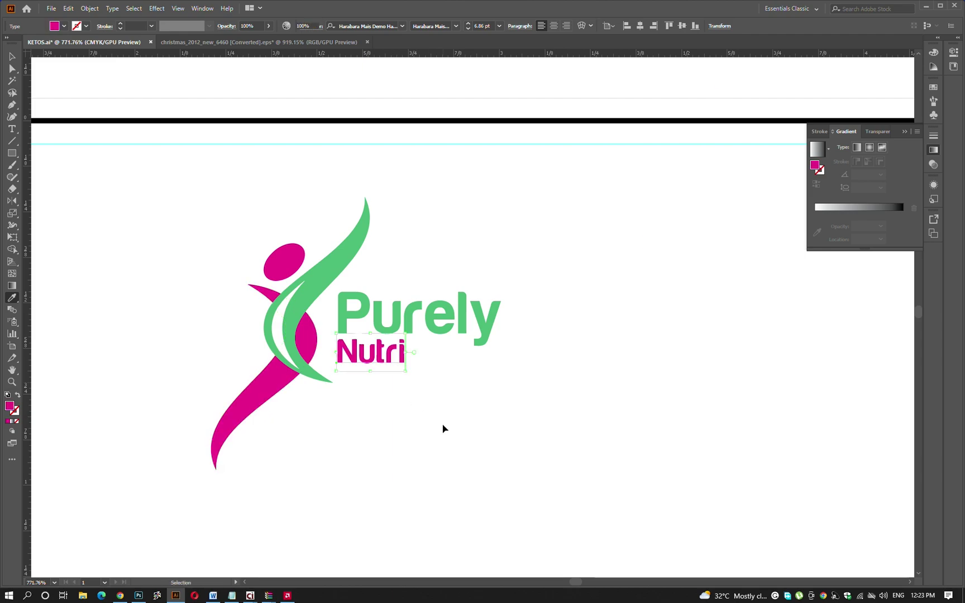
scroll(494, 312, down, 1)
scroll(477, 277, up, 2)
scroll(462, 273, up, 1)
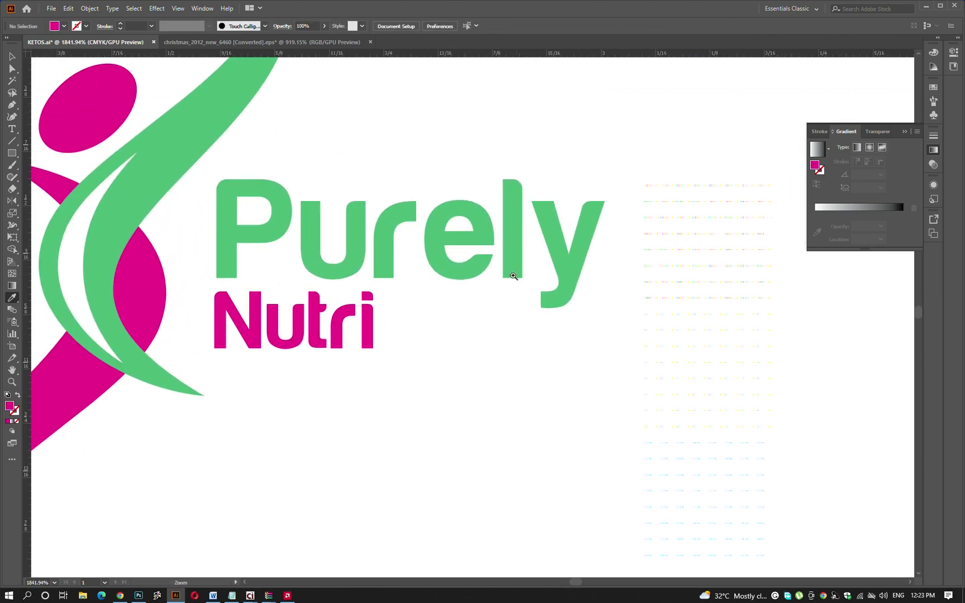
Draw a horizontal line after 'Nutri' in Nutri's pink with a 0.6 pt stroke.
key(p)
drag(394, 324, 399, 326)
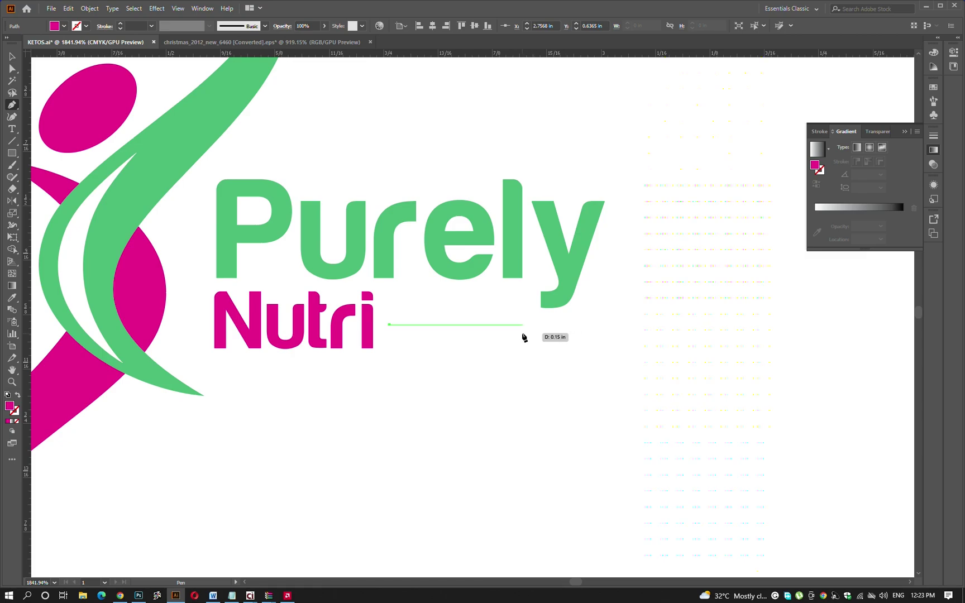
click(600, 335)
click(358, 322)
ctrl+click(592, 401)
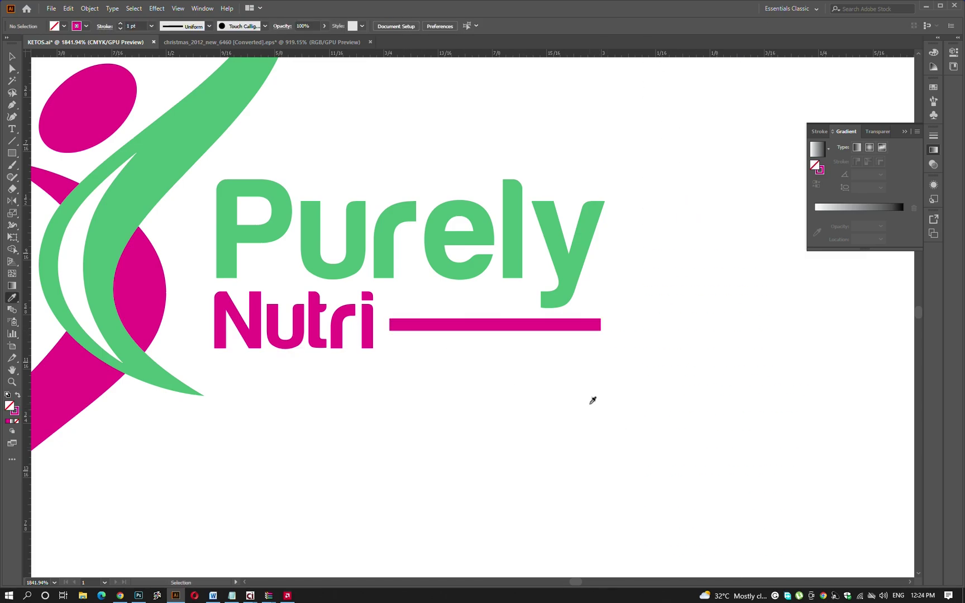
click(475, 330)
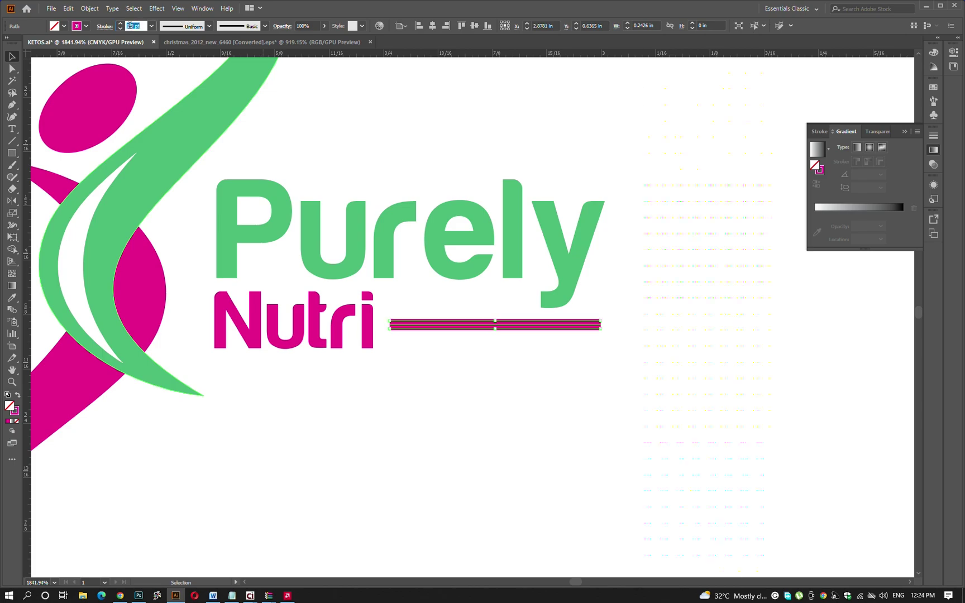
click(129, 25)
text(0.6)
key(Return)
scroll(581, 343, down, 4)
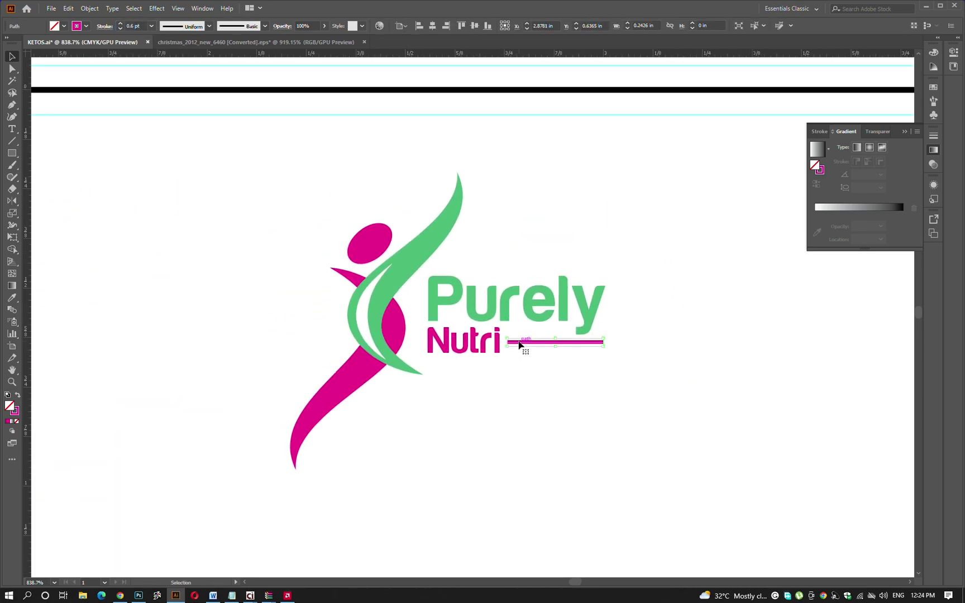
click(683, 355)
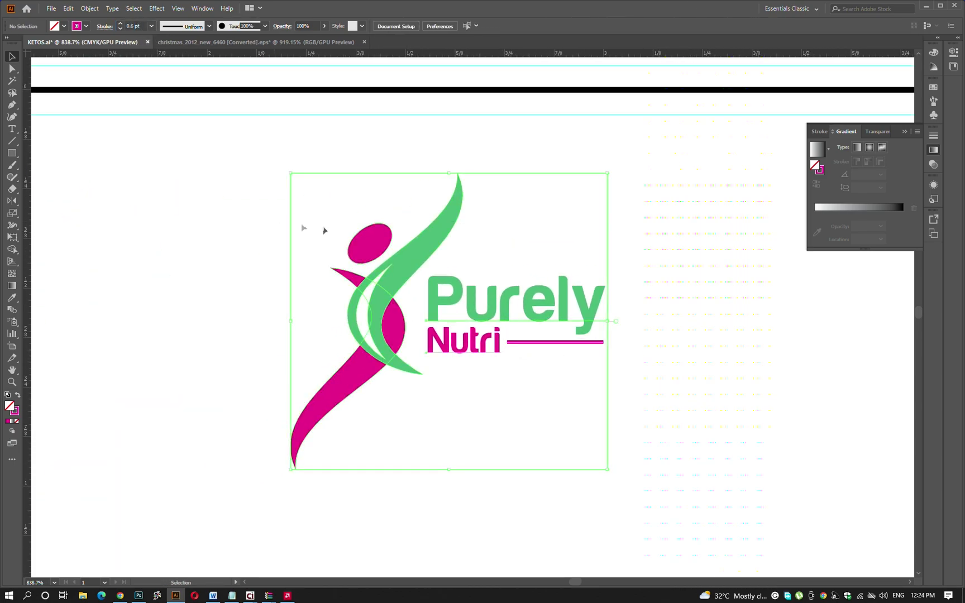
Centre the Purely Nutri logo horizontally on the label and resize it.
scroll(502, 304, down, 7)
drag(502, 305, 411, 312)
click(391, 262)
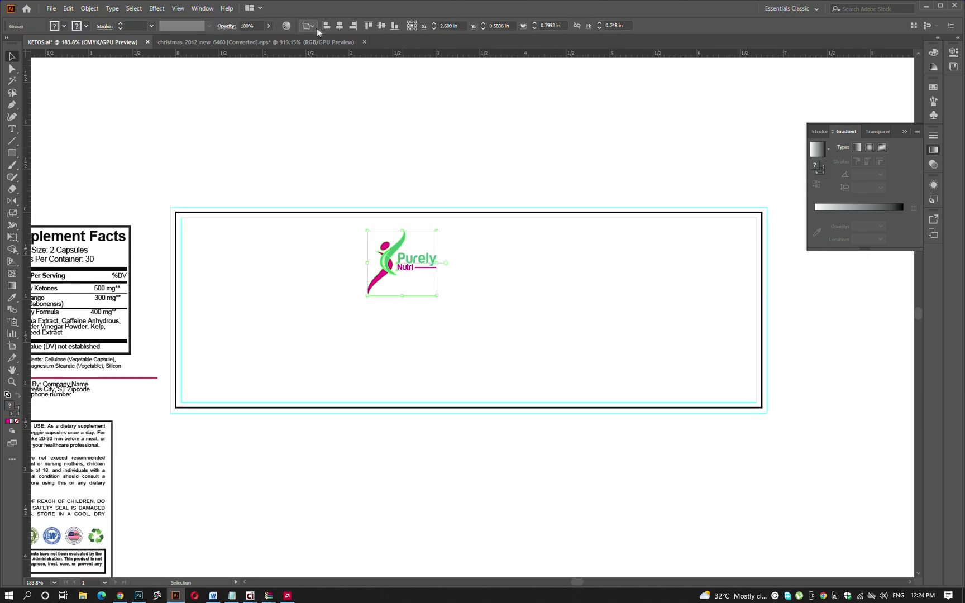
click(339, 25)
click(595, 330)
click(465, 271)
drag(469, 271, 474, 272)
key(a)
click(441, 273)
Copy the logo's figure and paste it, scaled up to span the label.
alt+scroll(510, 355, up, 5)
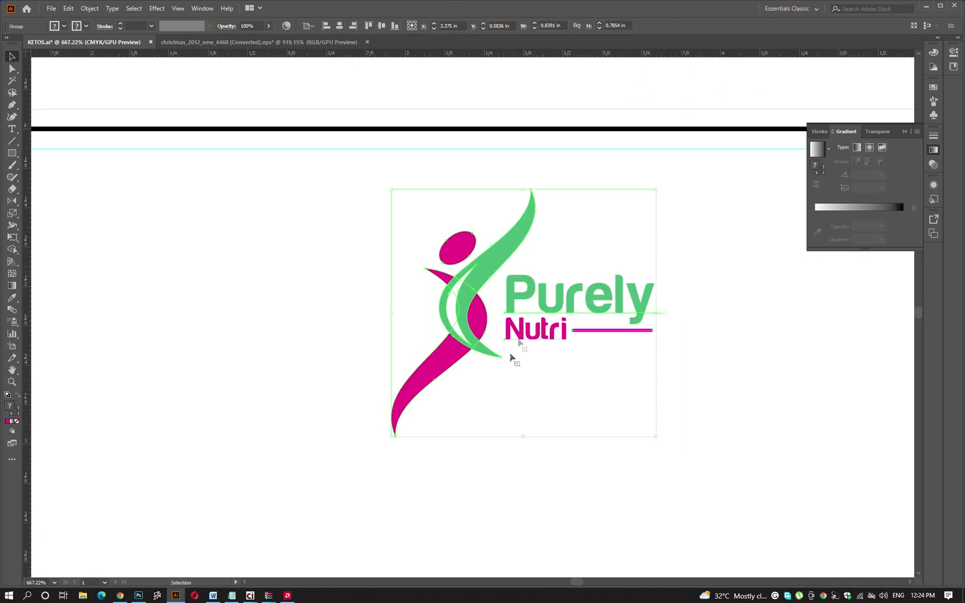
key(v)
click(489, 265)
key(ctrl+0)
key(ctrl+c)
key(ctrl+v)
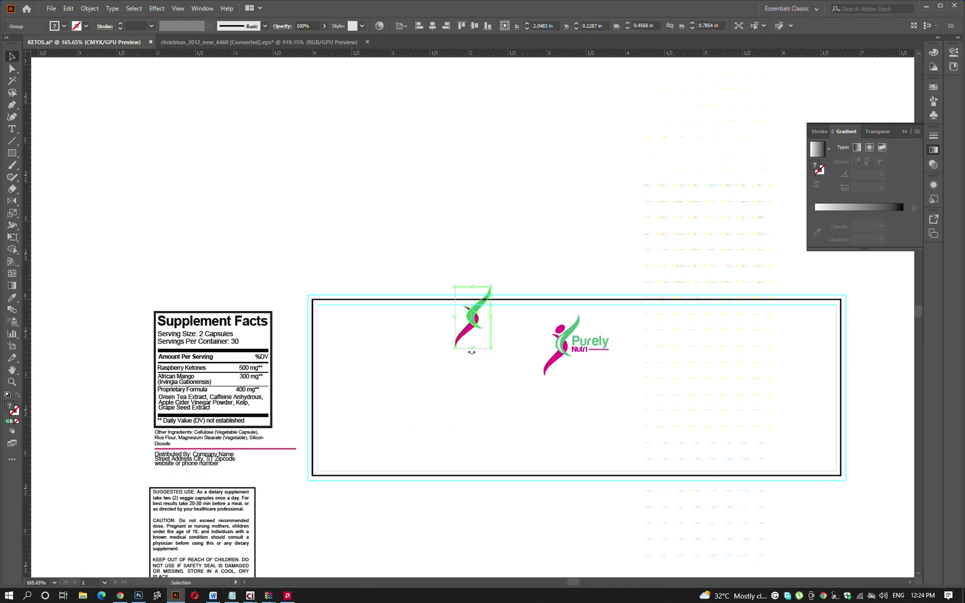
mouse_move(472, 351)
mouse_down()
mouse_move(538, 377)
mouse_move(595, 382)
mouse_up()
key(ctrl+shift+a)
scroll(481, 396, right, 3)
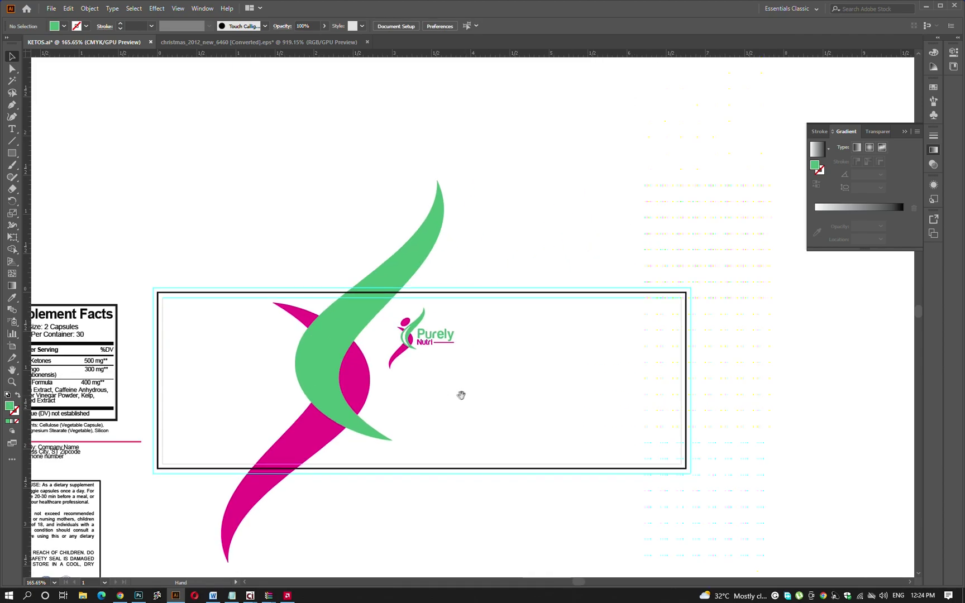
alt+scroll(491, 397, up, 2)
alt+scroll(491, 398, up, 1)
alt+scroll(461, 388, up, 1)
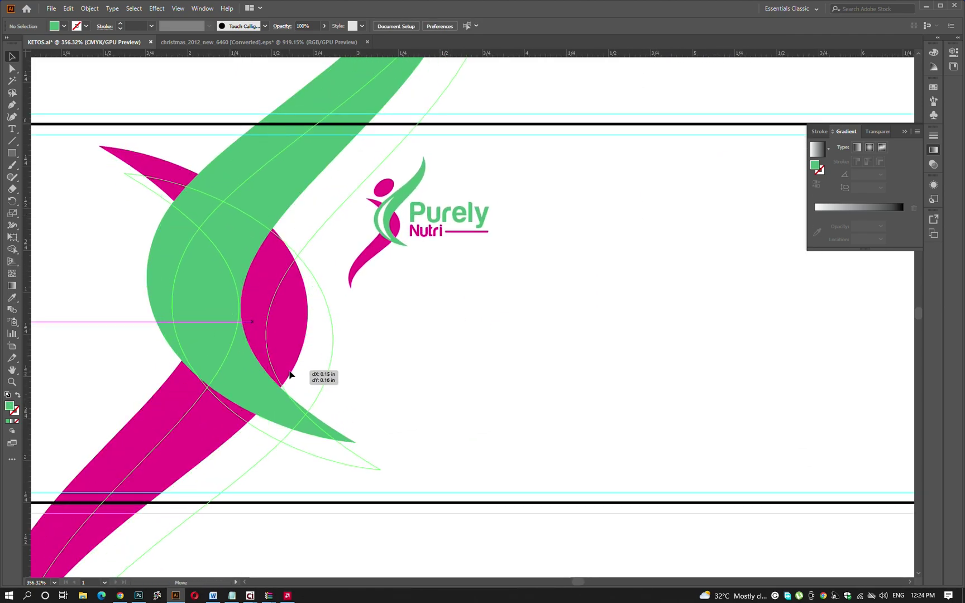
key(alt+Tab)
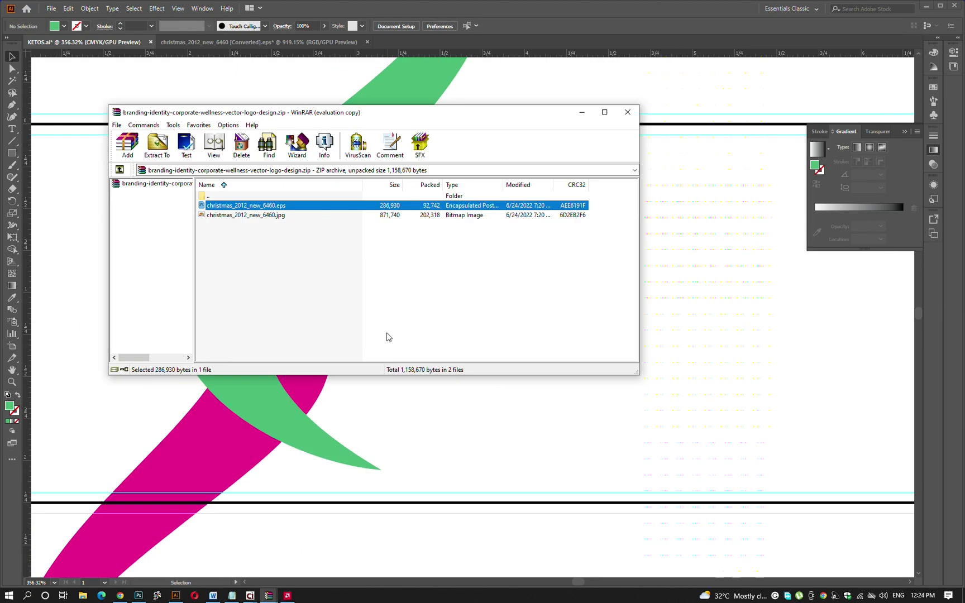
key(alt+Tab)
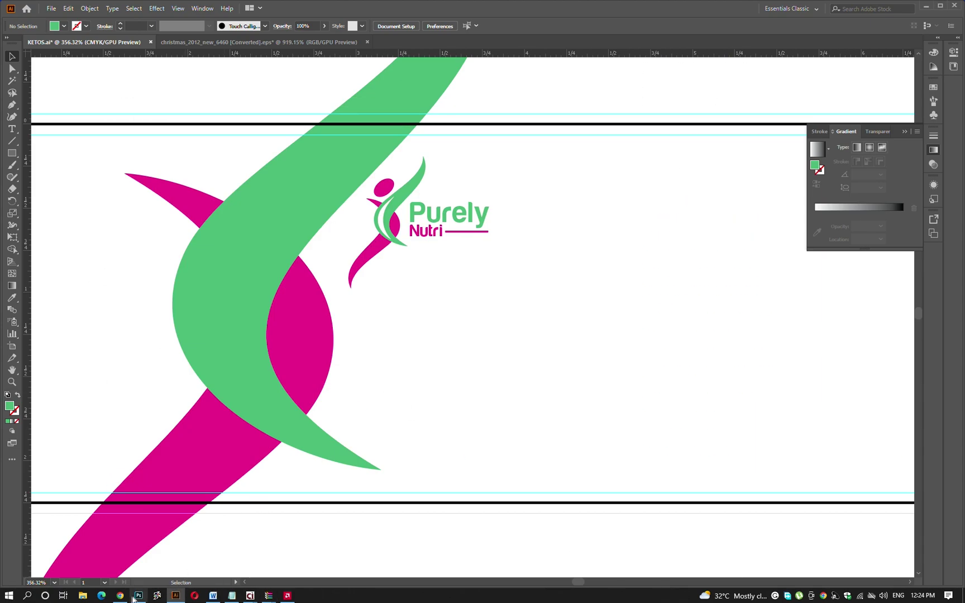
Type 'Raspberry', place it just below the logo, and enlarge it.
key(t)
click(409, 345)
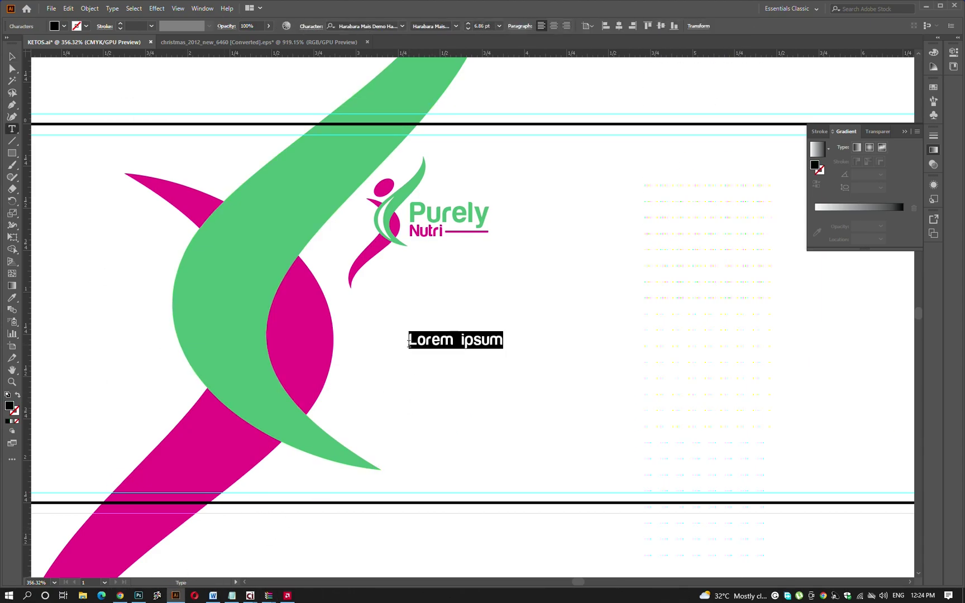
text(Rasp)
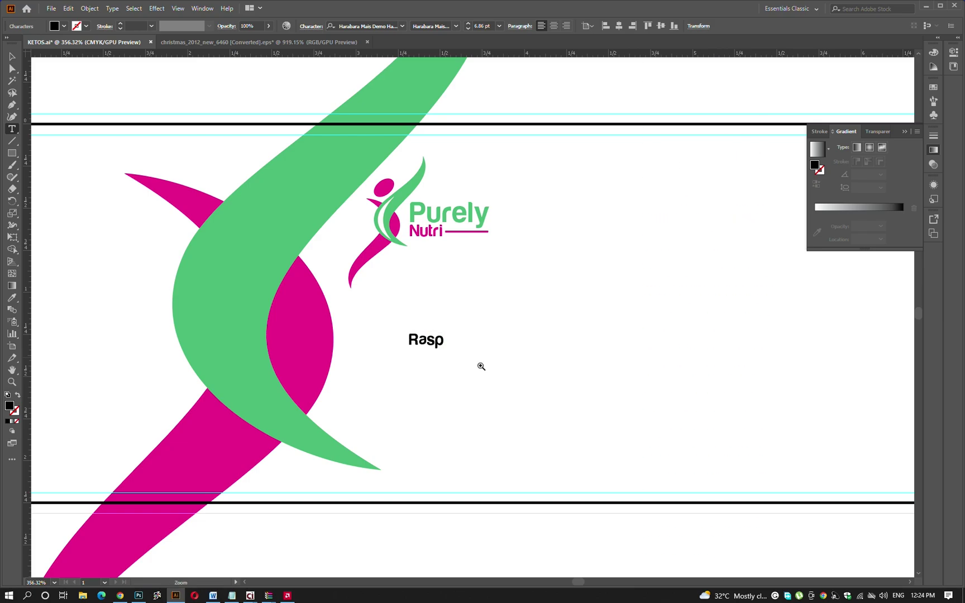
drag(481, 366, 552, 381)
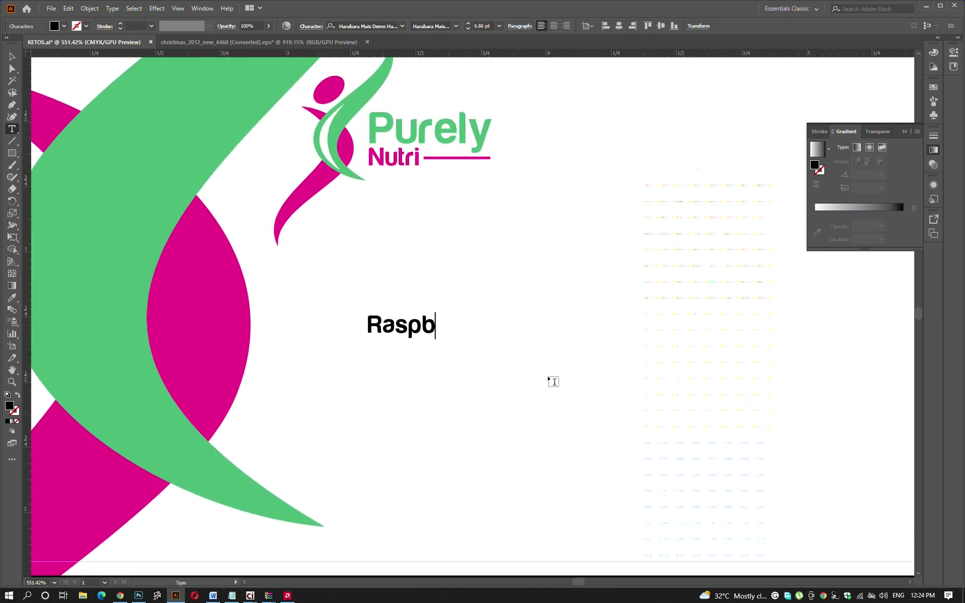
key(Escape)
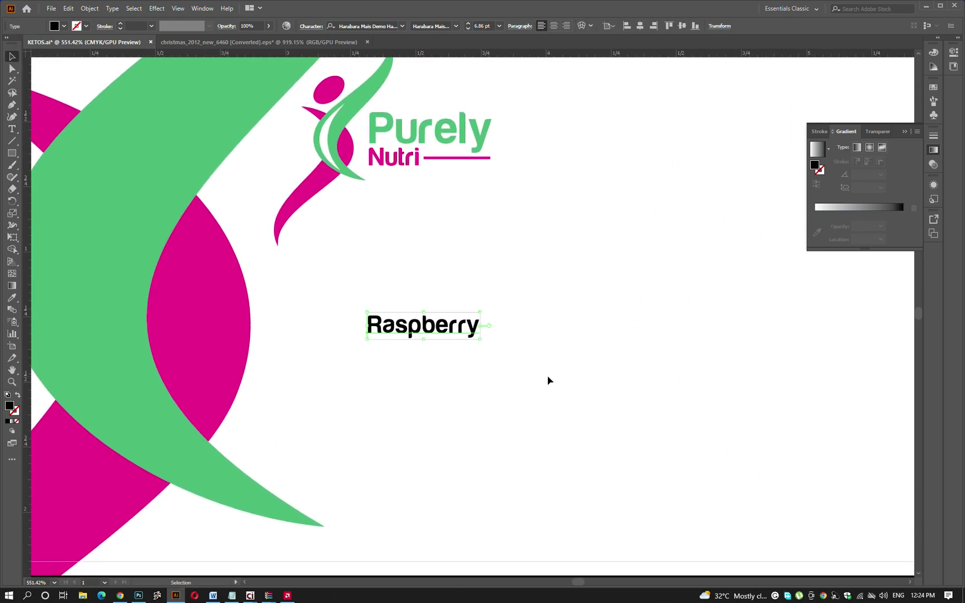
drag(429, 330, 431, 222)
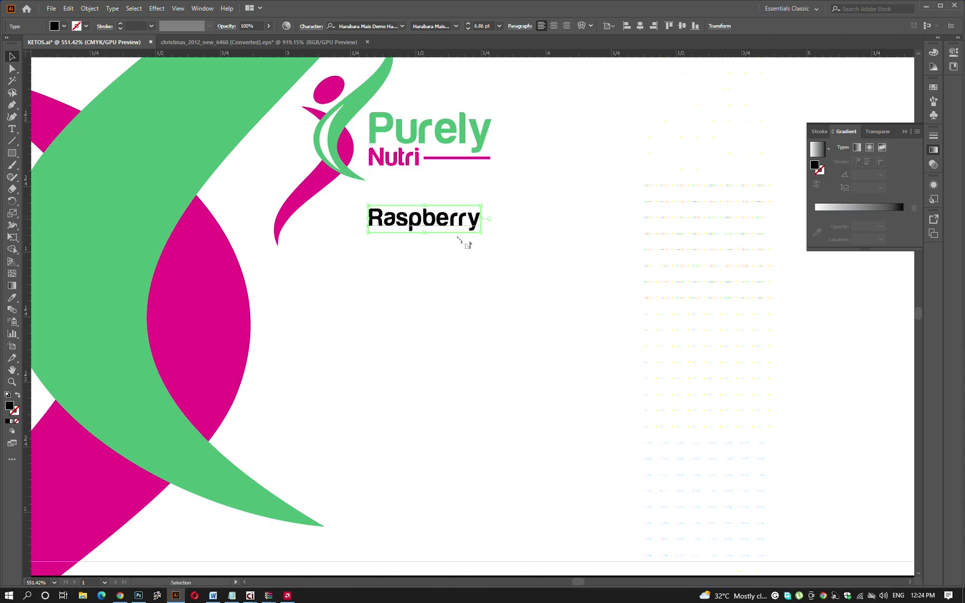
click(557, 282)
click(478, 229)
drag(480, 232, 582, 257)
Set 'Raspberry' to 16 pt and turn a copy below into 'Ketone Ultra'.
key(ctrl+t)
click(370, 114)
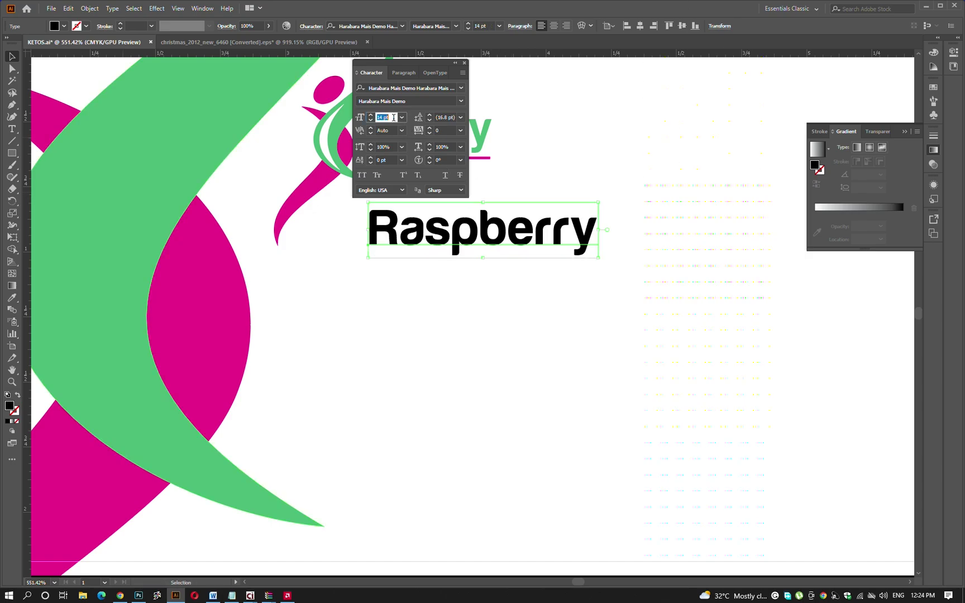
click(370, 114)
scroll(455, 374, down, 2)
drag(471, 303, 475, 360)
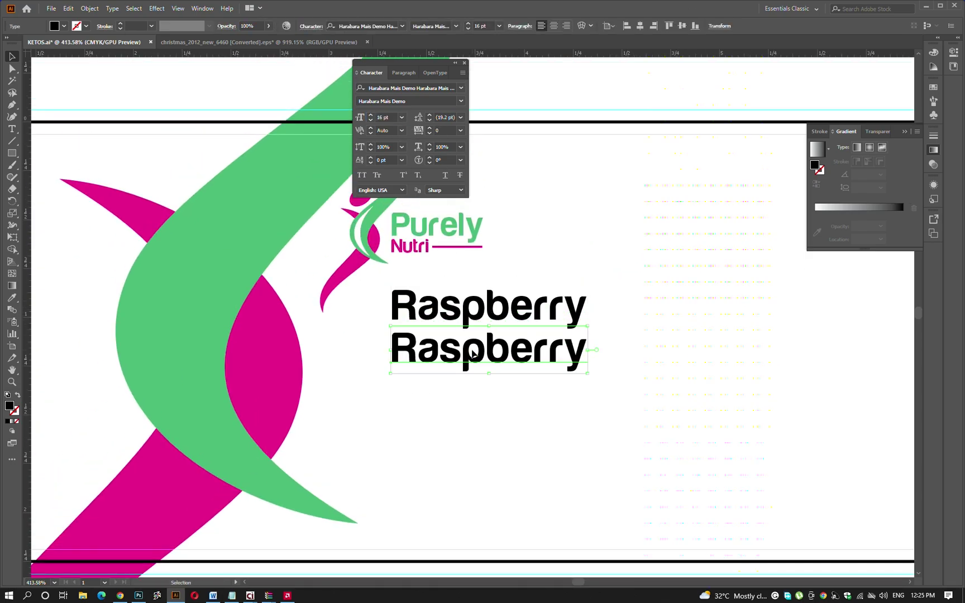
double_click(477, 355)
text(Ketone )
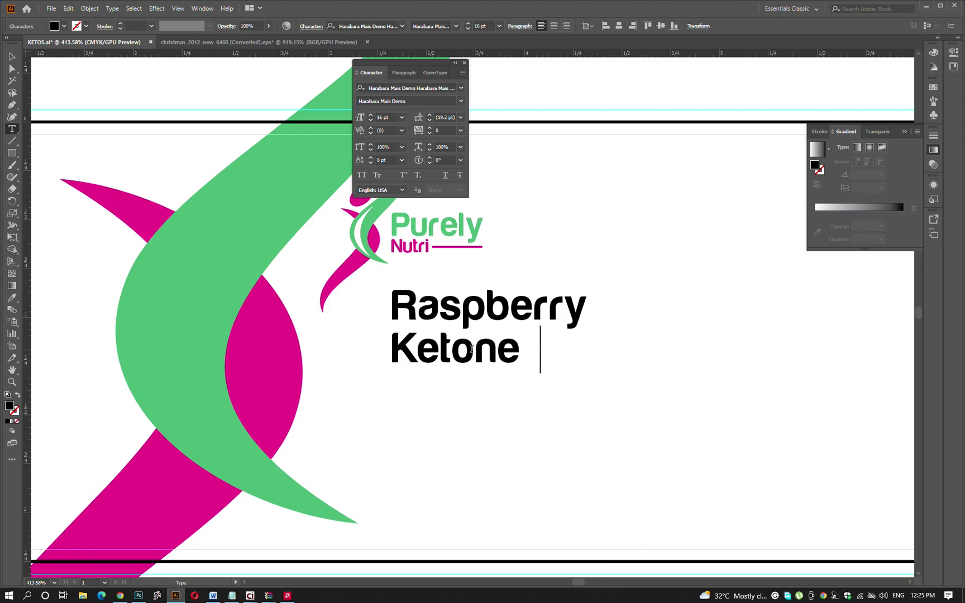
text(Ultra)
key(Escape)
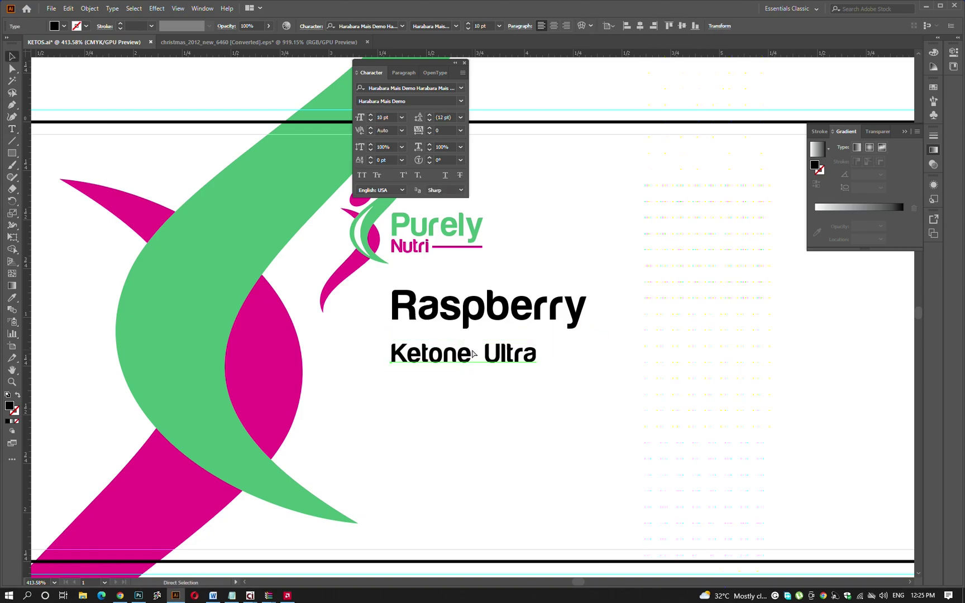
Close the gap between 'Ketone' and 'Ultra' and move the line up under Raspberry.
ctrl+click(495, 384)
scroll(495, 368, up, 5)
key(shift+t)
click(483, 364)
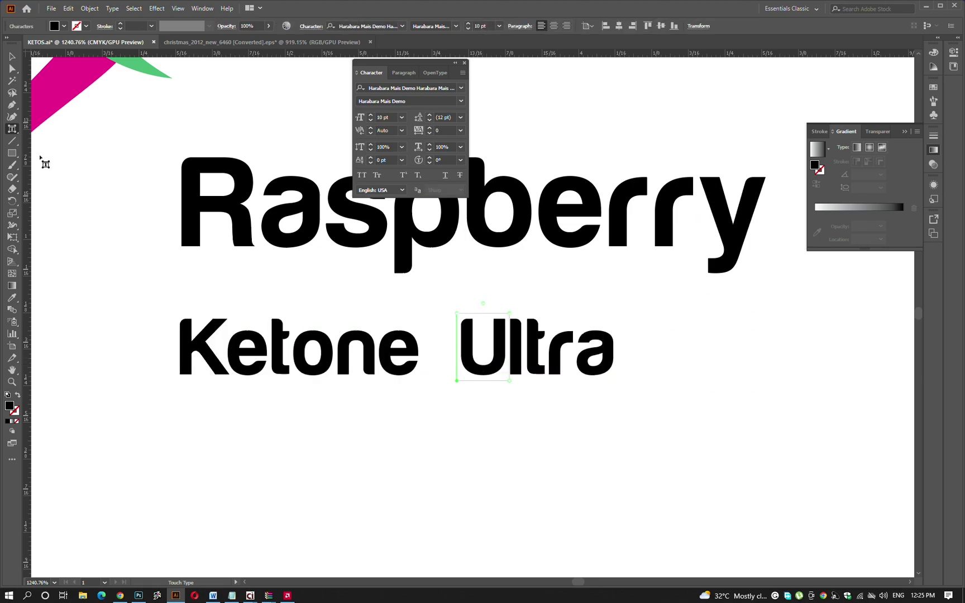
drag(480, 366, 459, 369)
key(Escape)
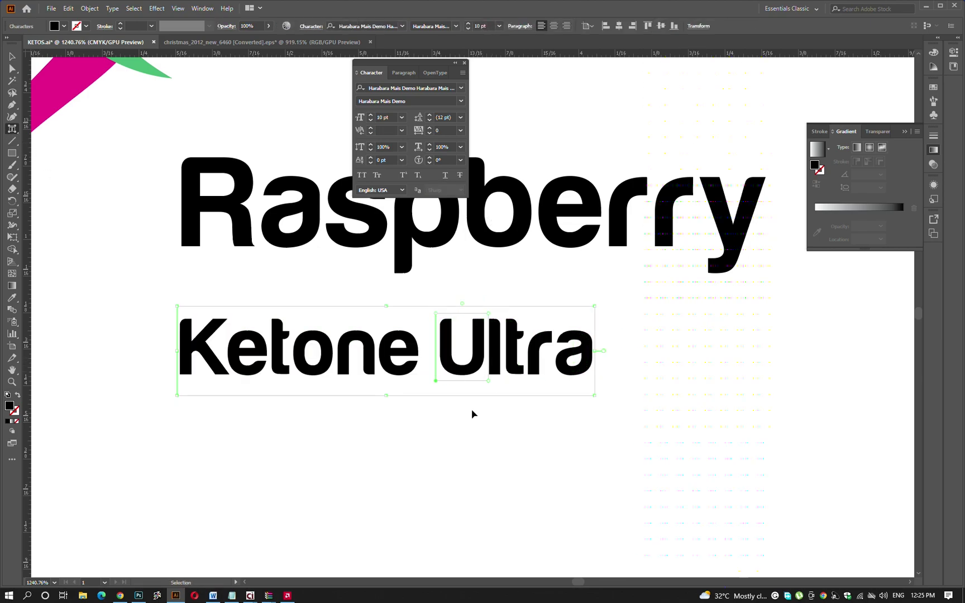
scroll(472, 411, down, 3)
scroll(503, 407, down, 5)
scroll(612, 344, up, 4)
drag(530, 338, 526, 320)
click(545, 377)
scroll(560, 366, down, 2)
scroll(438, 341, down, 1)
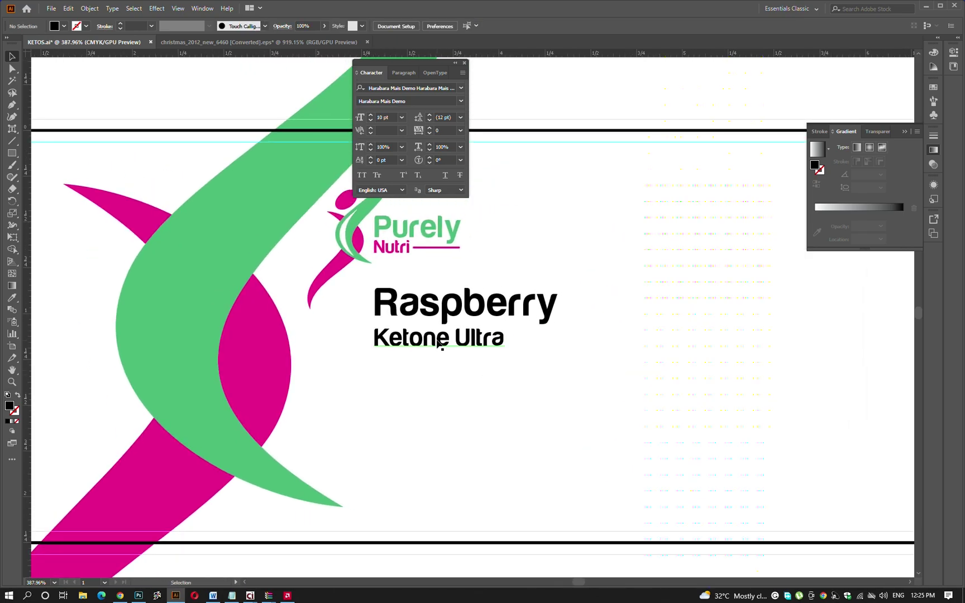
Sample the magenta fill onto 'Raspberry' with the Eyedropper.
click(472, 353)
key(i)
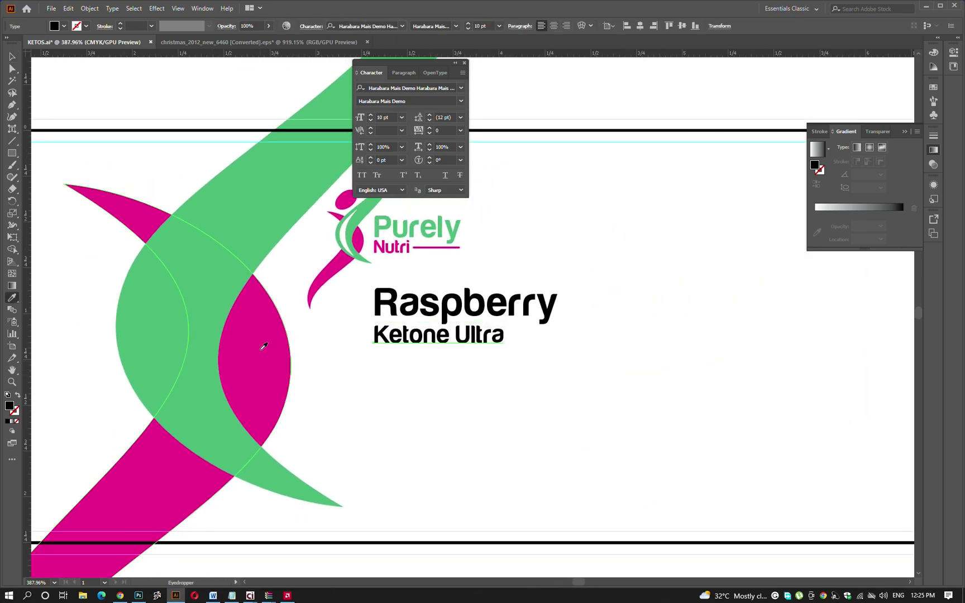
click(264, 347)
key(v)
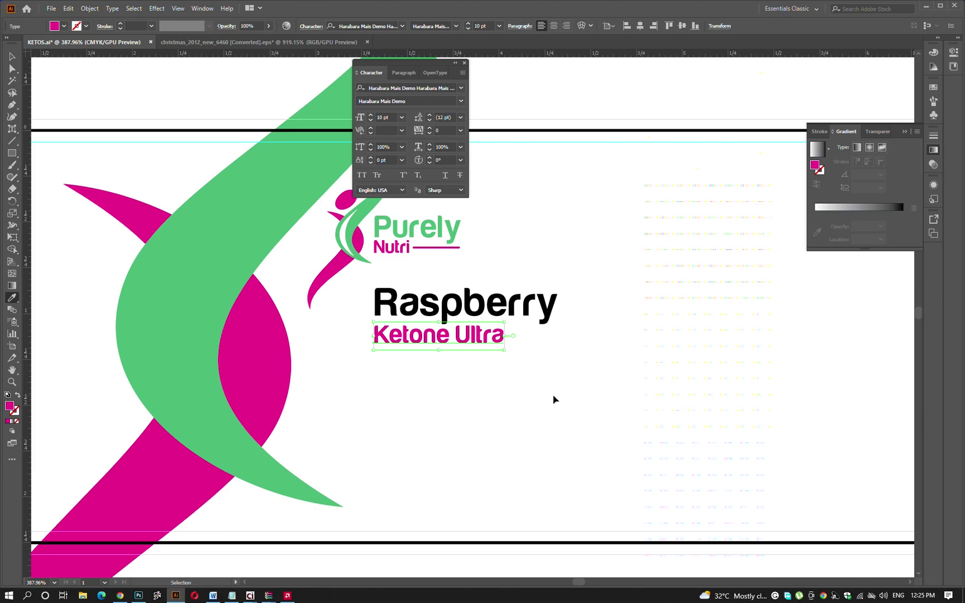
click(463, 305)
click(263, 346)
click(441, 335)
click(184, 316)
click(445, 397)
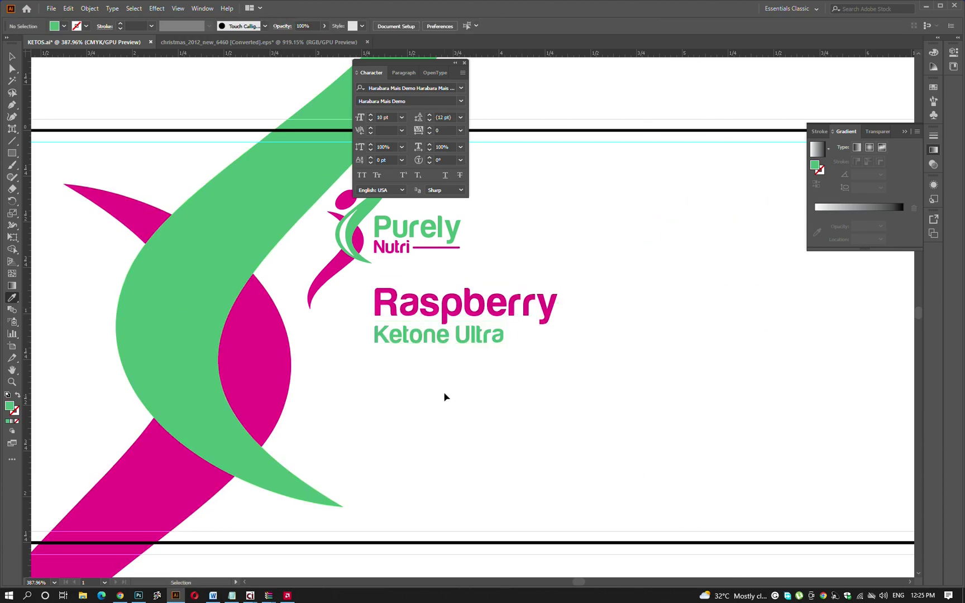
Colour 'Ketone Ultra' dark grey #444444 in the Color Picker.
click(424, 338)
click(63, 25)
click(14, 43)
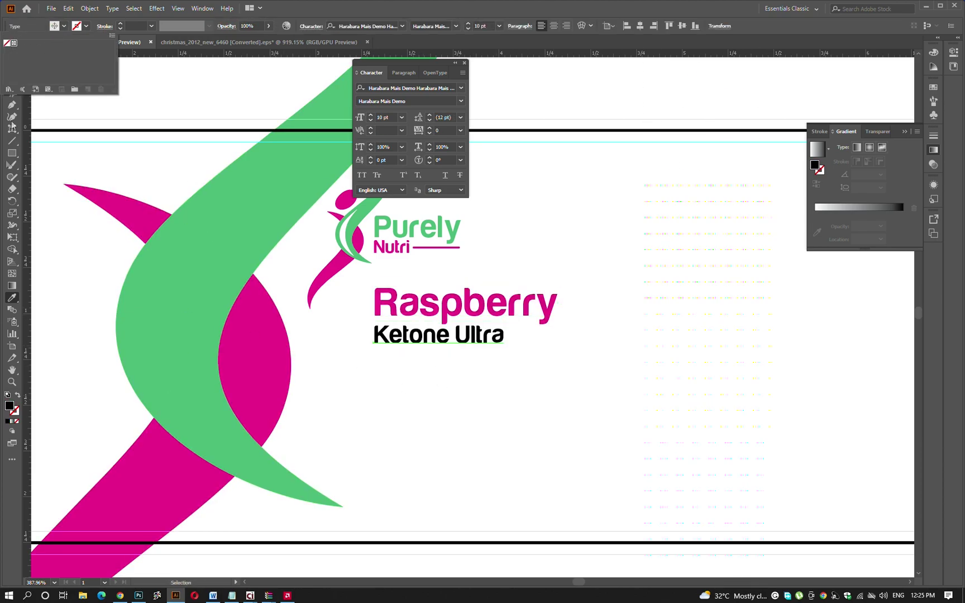
double_click(10, 408)
drag(499, 292, 495, 237)
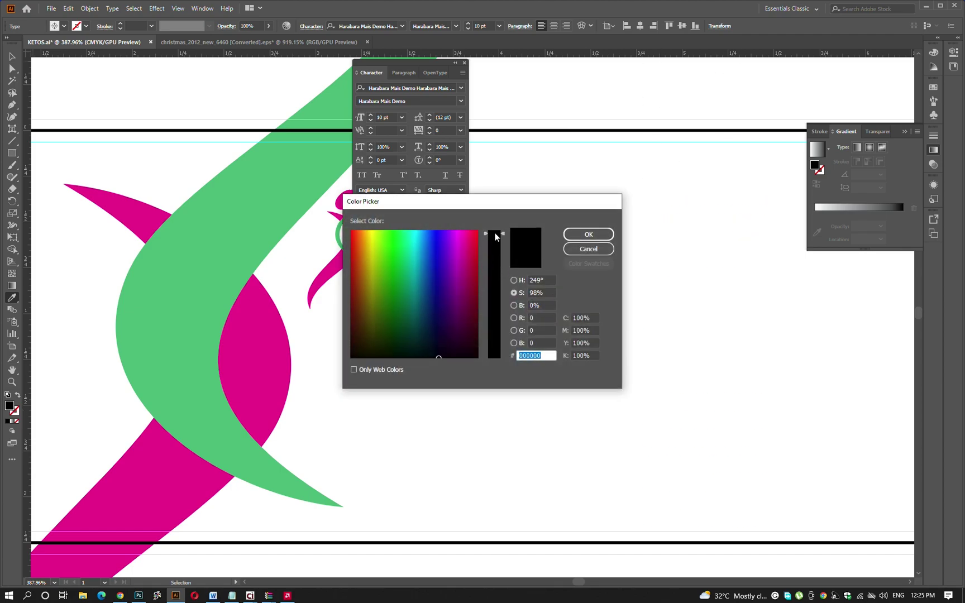
click(513, 305)
mouse_move(469, 261)
mouse_down()
mouse_move(470, 377)
mouse_move(496, 329)
mouse_up()
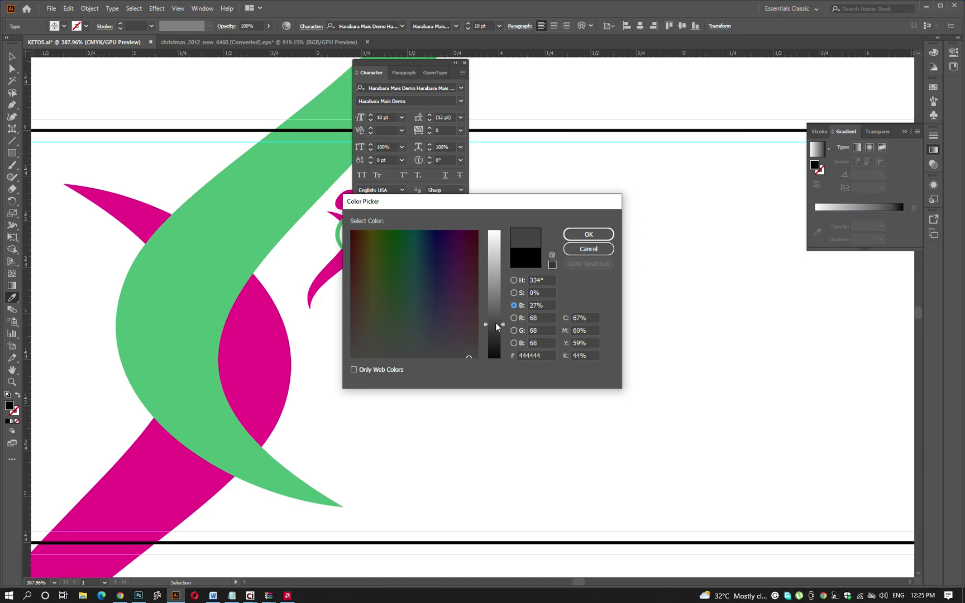
key(Return)
ctrl+click(482, 369)
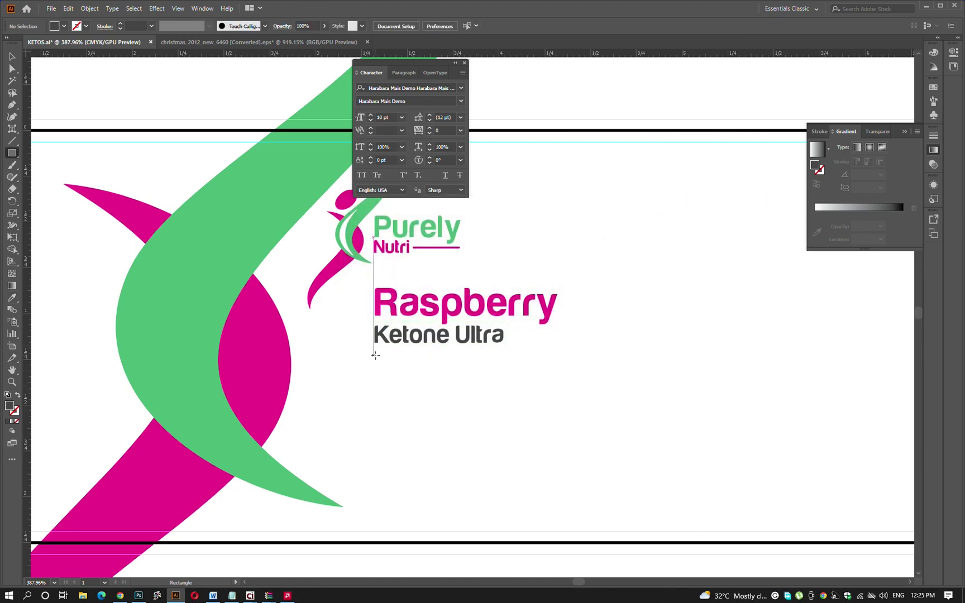
Draw a thin rectangle below Ketone Ultra and give it a grey gradient fill.
mouse_move(374, 355)
mouse_down()
mouse_move(560, 363)
mouse_move(464, 373)
mouse_up()
key(a)
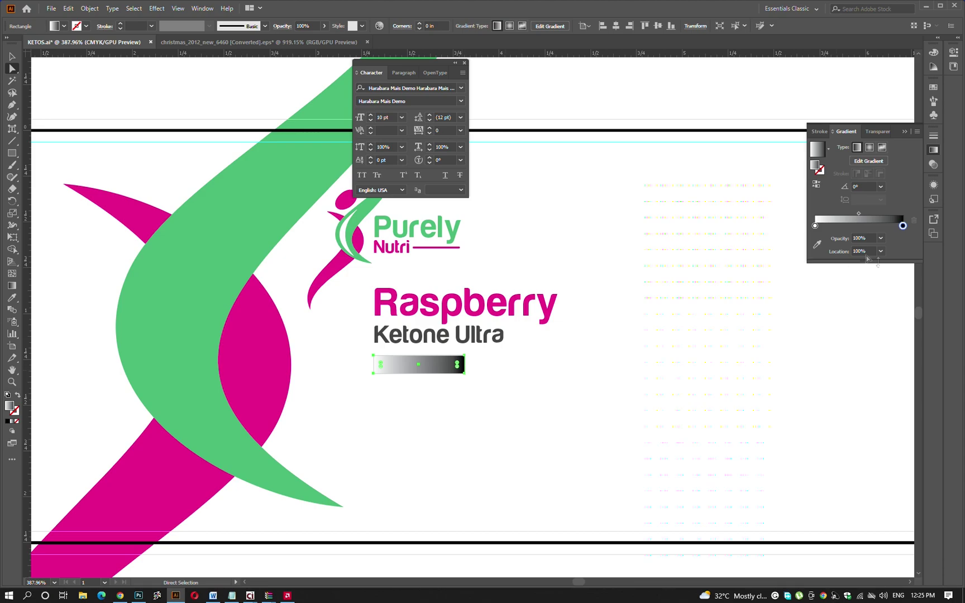
drag(848, 131, 523, 319)
drag(600, 414, 522, 414)
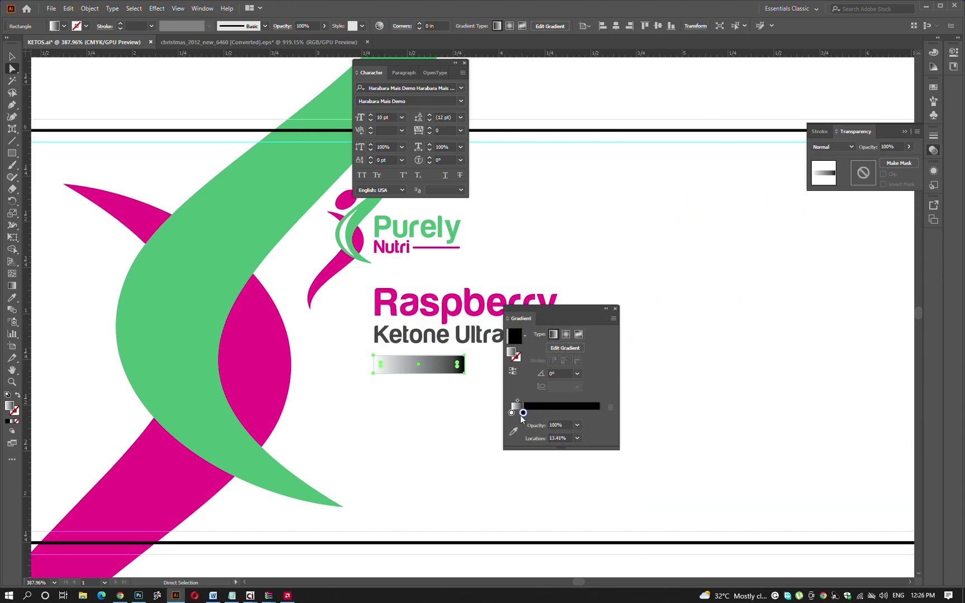
double_click(523, 413)
click(491, 452)
click(520, 418)
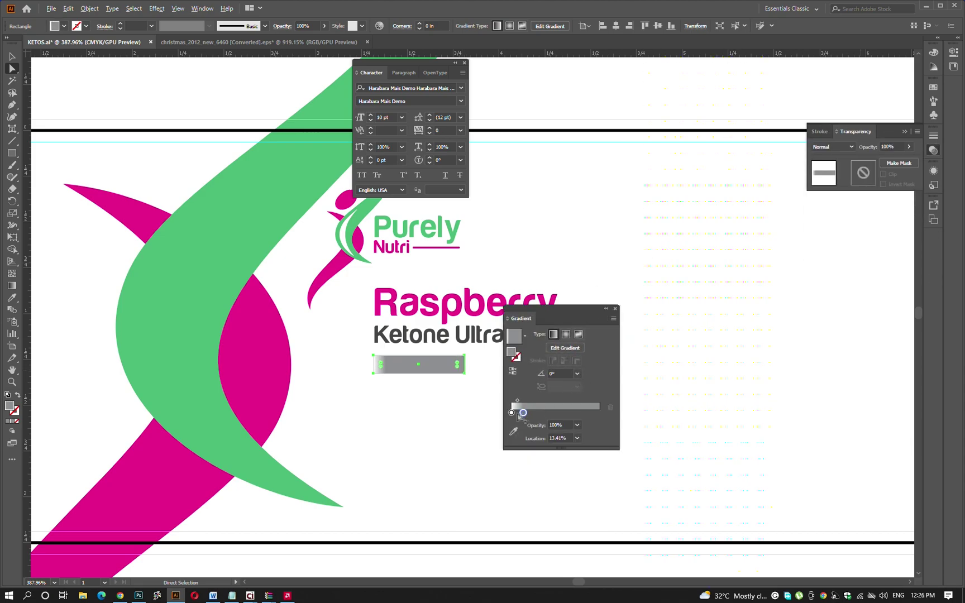
Add alternating light and dark grey gradient stops for a metallic silver look.
drag(533, 412, 571, 413)
drag(572, 413, 599, 412)
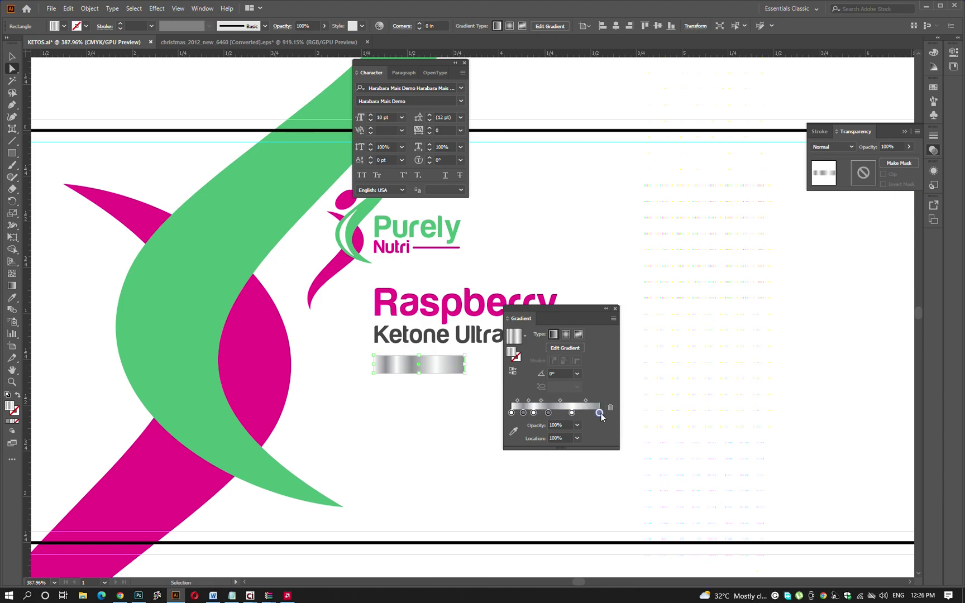
double_click(600, 413)
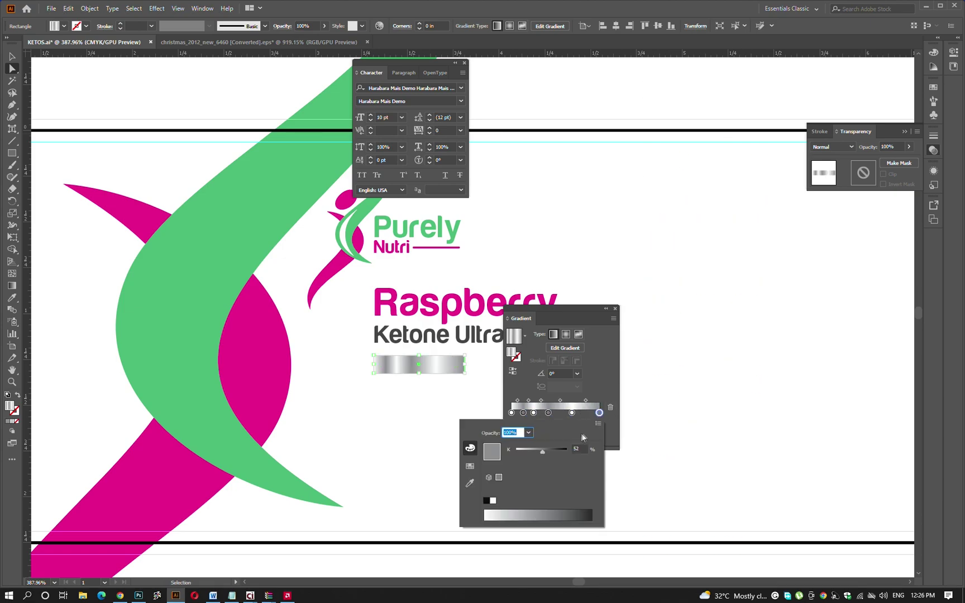
click(532, 451)
click(548, 412)
double_click(548, 412)
click(533, 449)
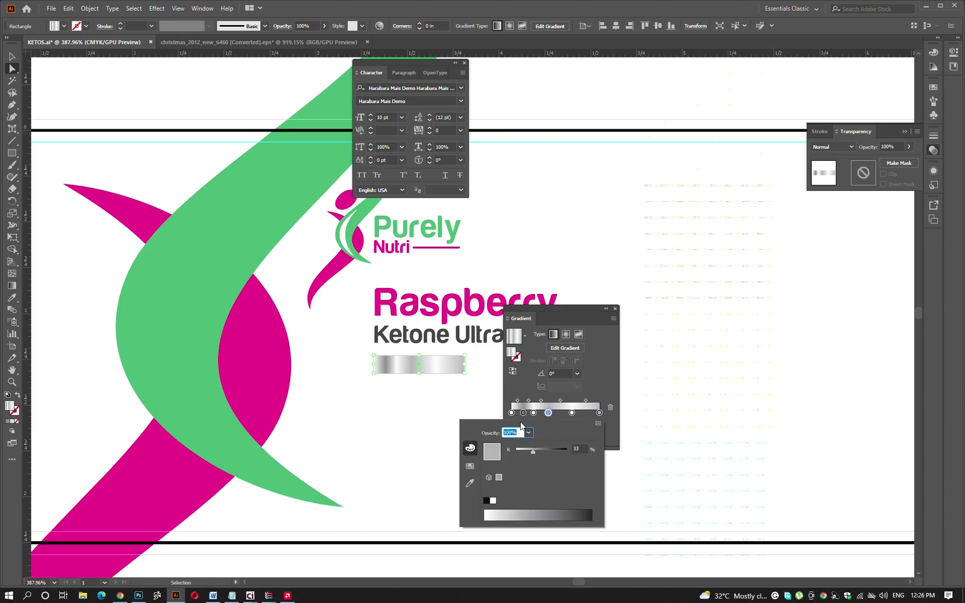
key(Escape)
double_click(523, 413)
click(424, 414)
Draw a thin bar running right from the gradient rectangle and lengthen it.
scroll(370, 390, up, 2)
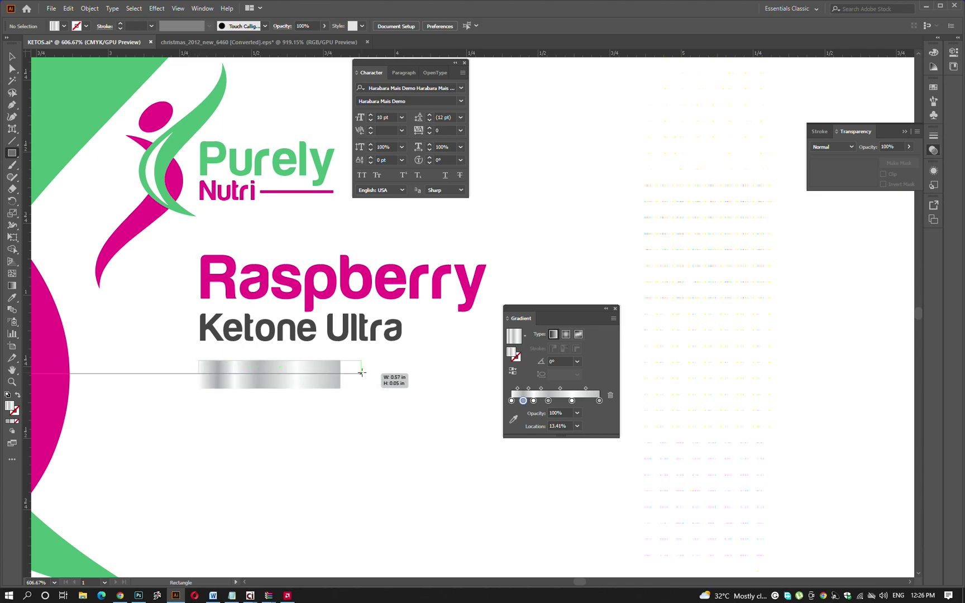
drag(198, 360, 390, 362)
key(a)
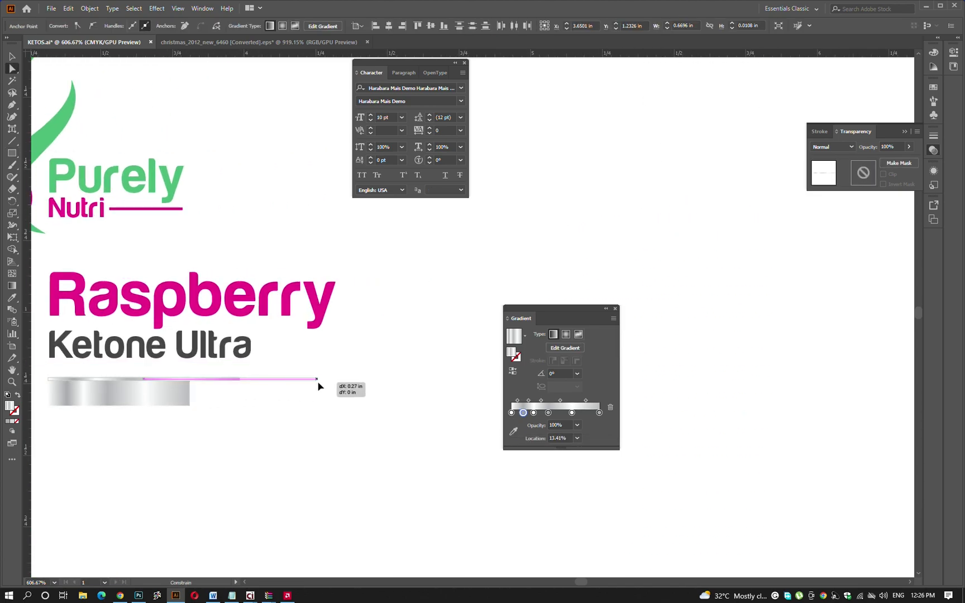
drag(242, 383, 334, 388)
drag(221, 444, 326, 426)
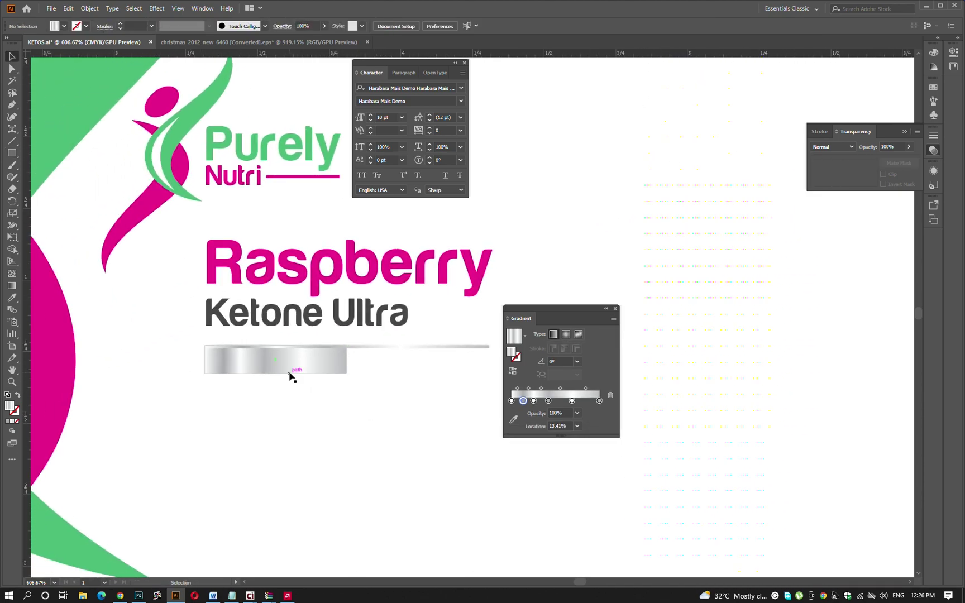
Type 'with' below the silver bar and set it in the Arciform font.
click(302, 360)
click(368, 366)
key(t)
click(292, 401)
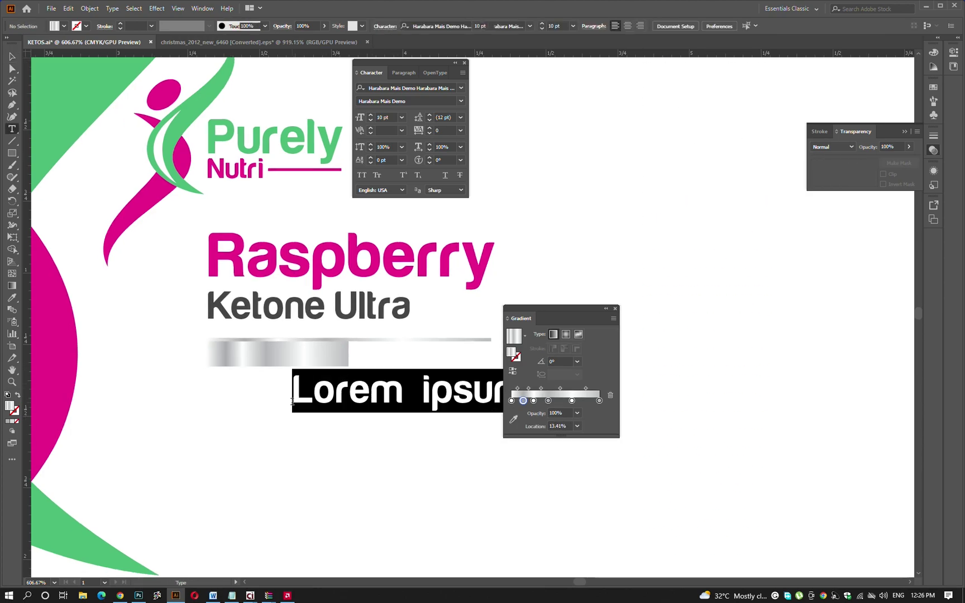
text(with)
key(Escape)
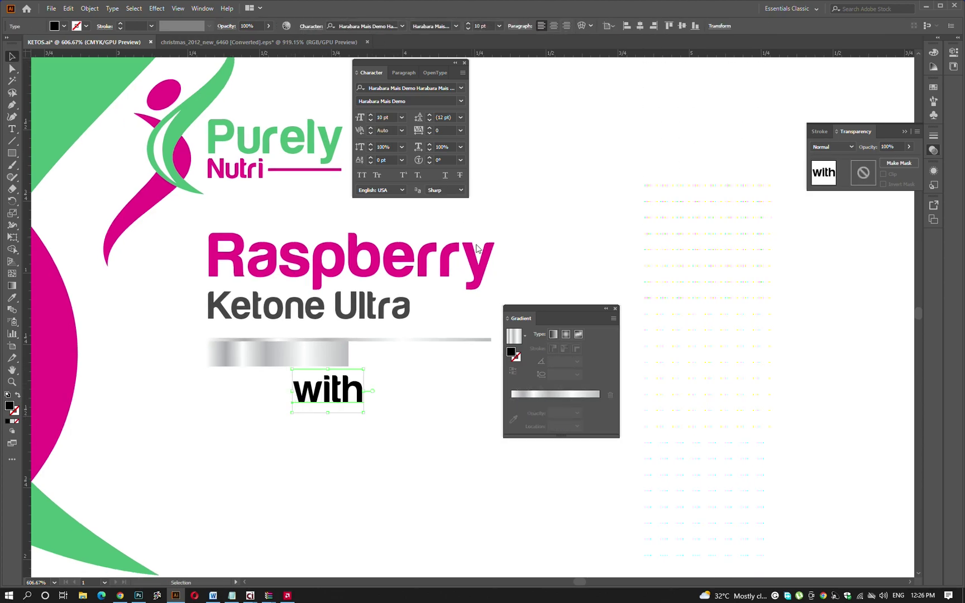
key(ctrl+t)
key(ctrl+t)
text(ar)
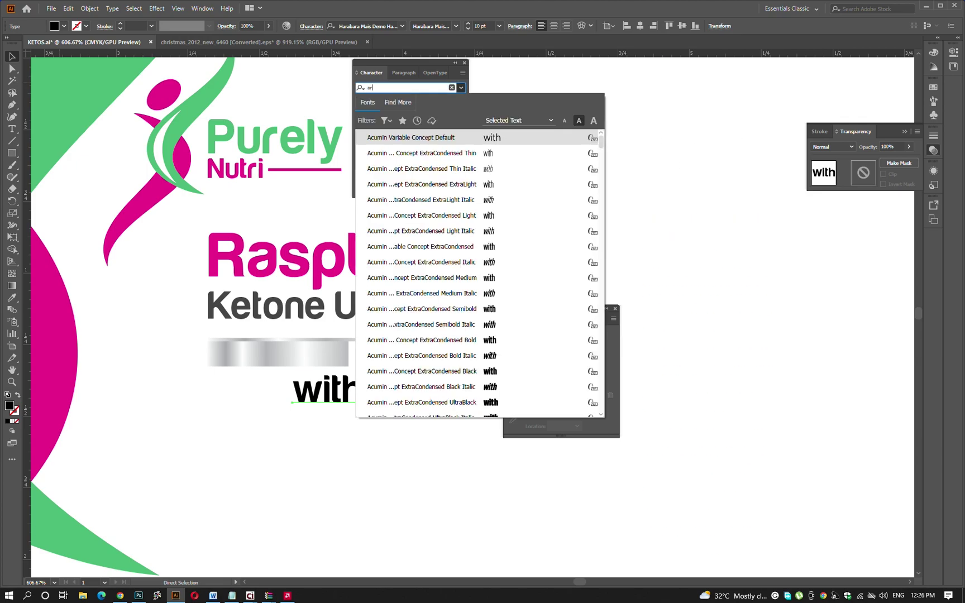
key(Return)
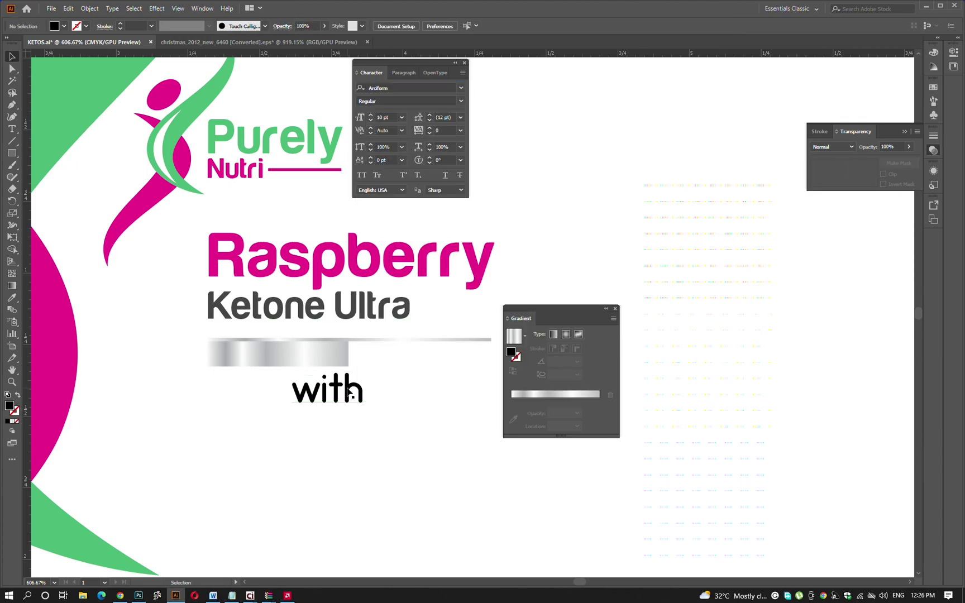
Extend the text to 'with African Mango' and scale it onto the silver bar.
double_click(329, 391)
key(Right)
text(Afri)
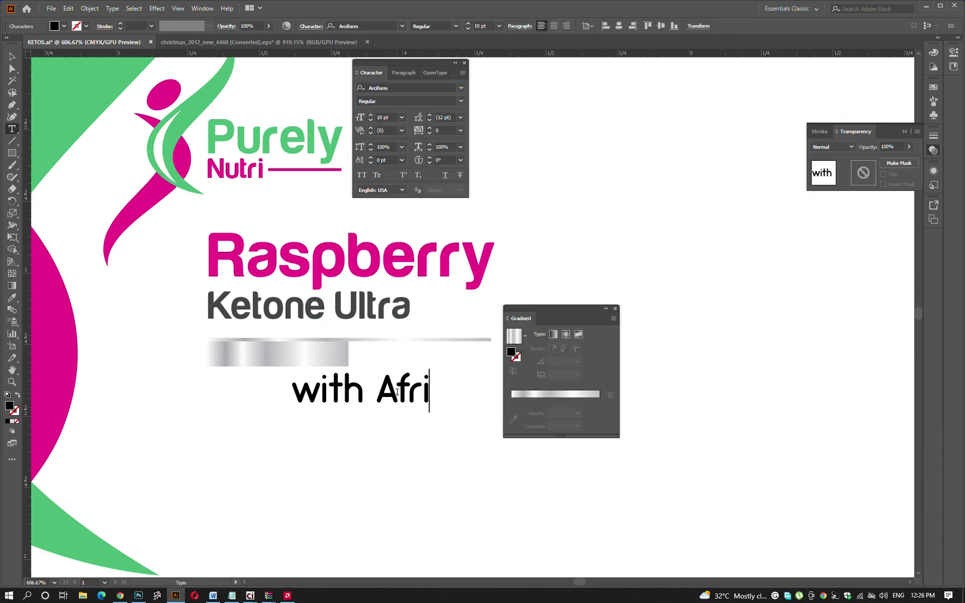
text(can Mango)
key(Escape)
drag(390, 402, 211, 419)
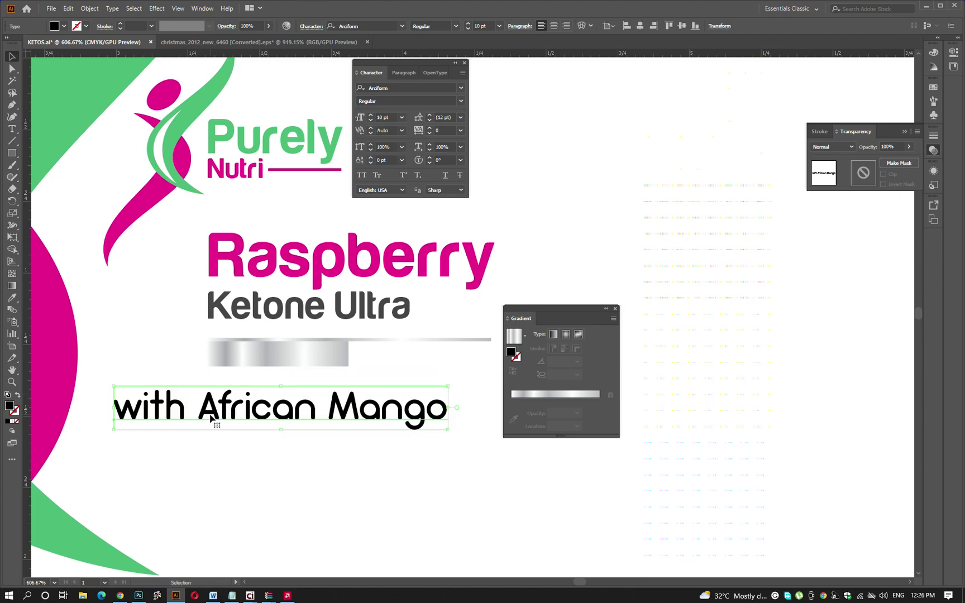
mouse_move(327, 410)
mouse_down()
mouse_move(430, 366)
mouse_move(345, 364)
mouse_up()
mouse_move(493, 384)
mouse_down()
mouse_move(359, 425)
mouse_move(312, 398)
mouse_up()
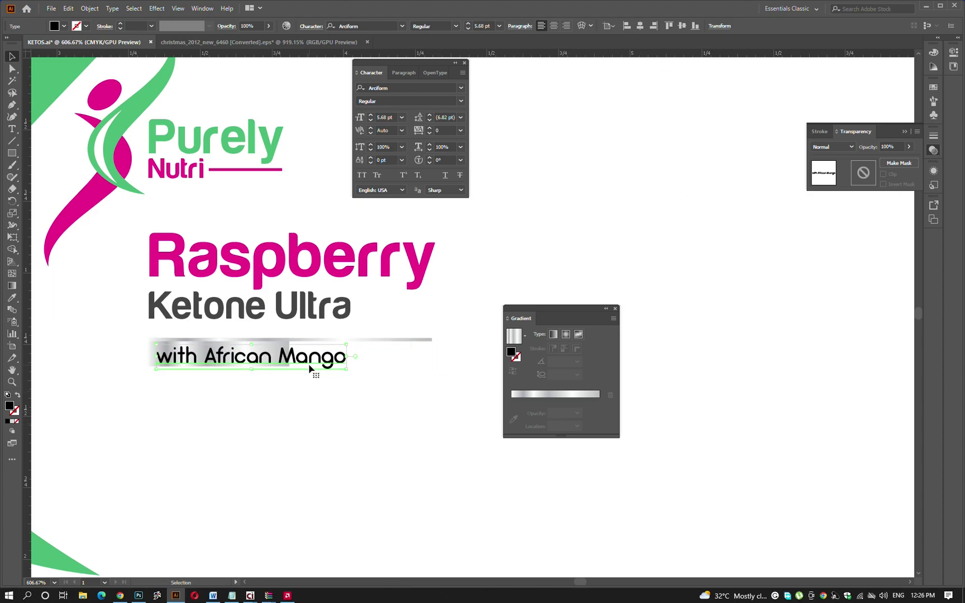
Shorten and heighten the silver bar around the text and round its corners.
scroll(300, 354, up, 2)
click(88, 366)
drag(496, 382, 441, 388)
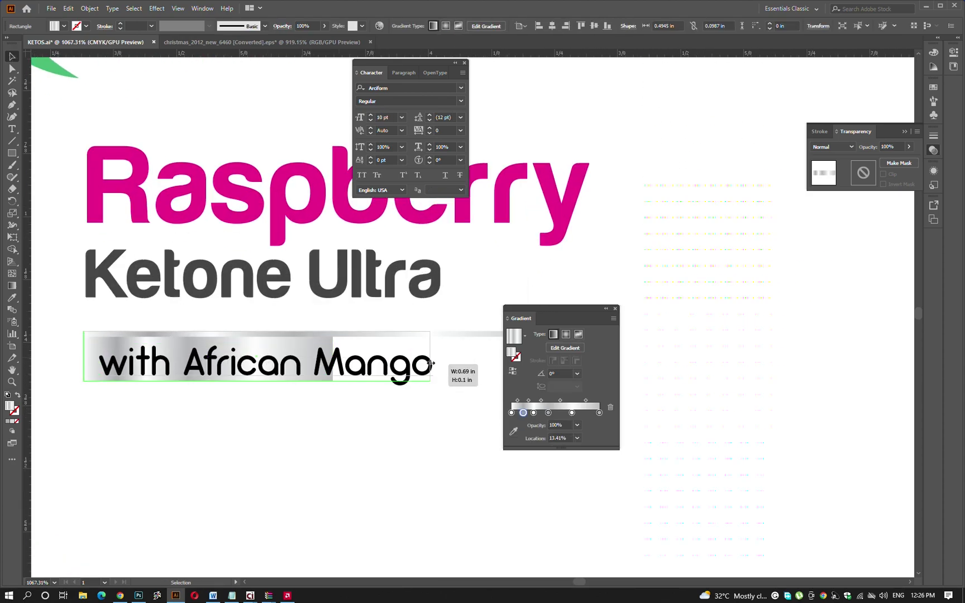
drag(265, 382, 268, 394)
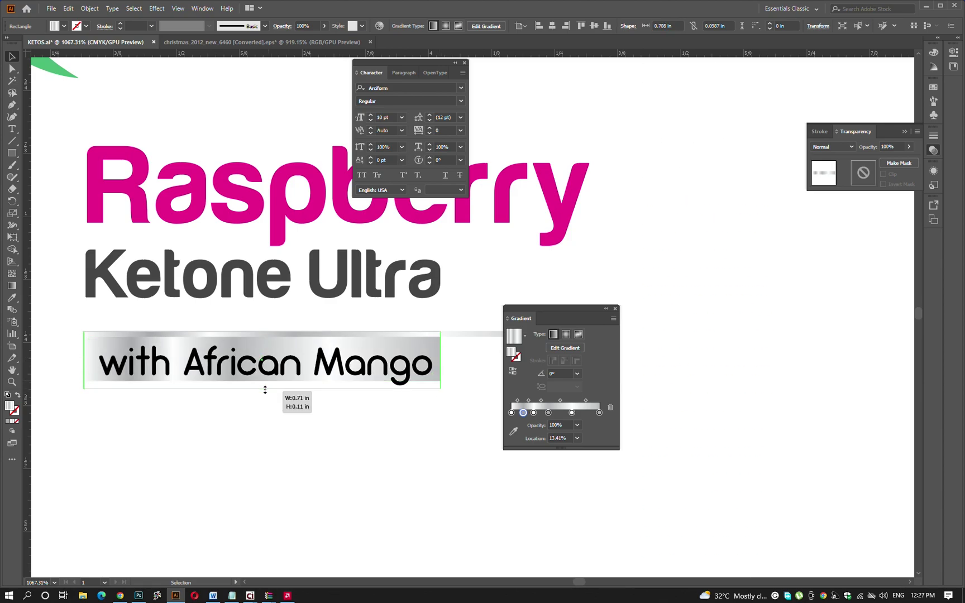
scroll(271, 411, down, 2)
key(a)
click(402, 395)
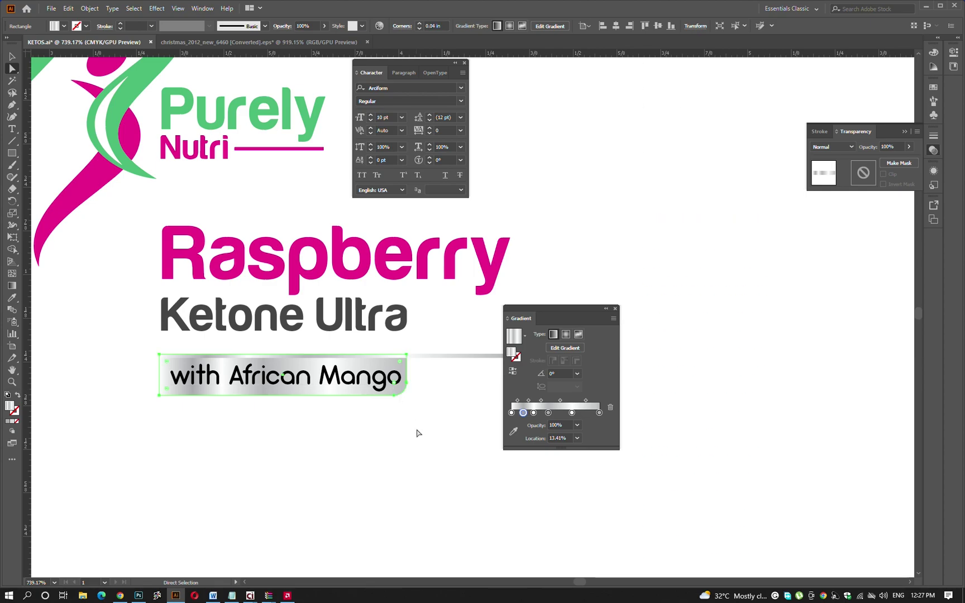
scroll(391, 434, down, 2)
key(Tab)
scroll(391, 402, down, 2)
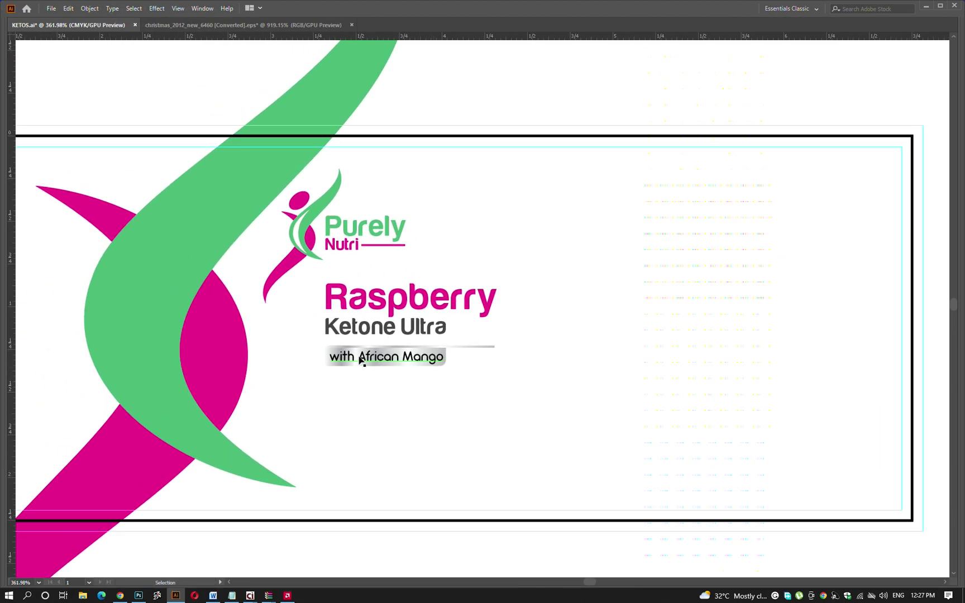
Recolour 'African Mango' pink by sampling the pink from the artwork.
key(Tab)
drag(375, 372, 461, 373)
click(11, 297)
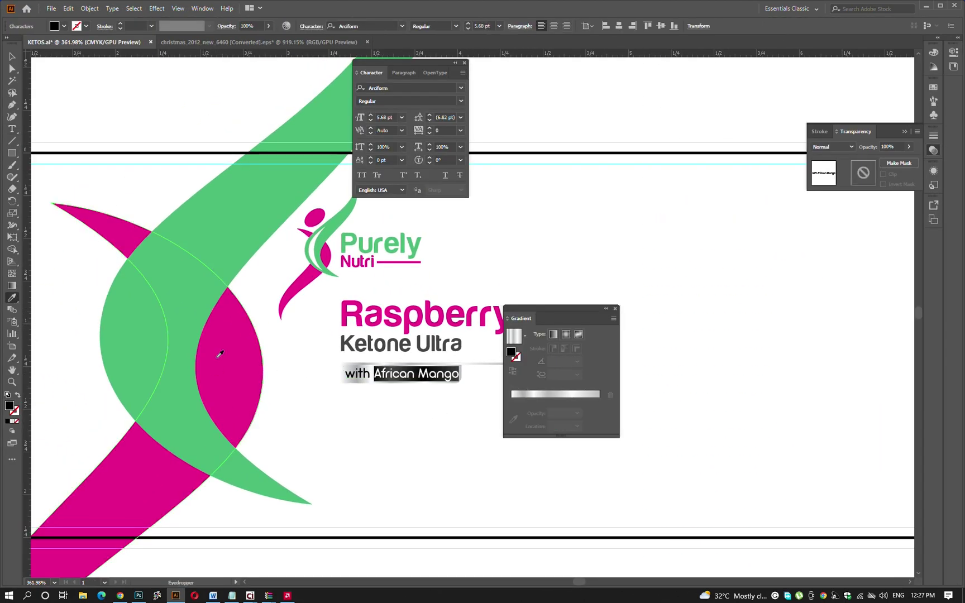
click(216, 352)
key(Tab)
Stretch the grey rule and the pink line beside Nutri to the label's right edge.
scroll(402, 415, down, 1)
scroll(508, 374, down, 1)
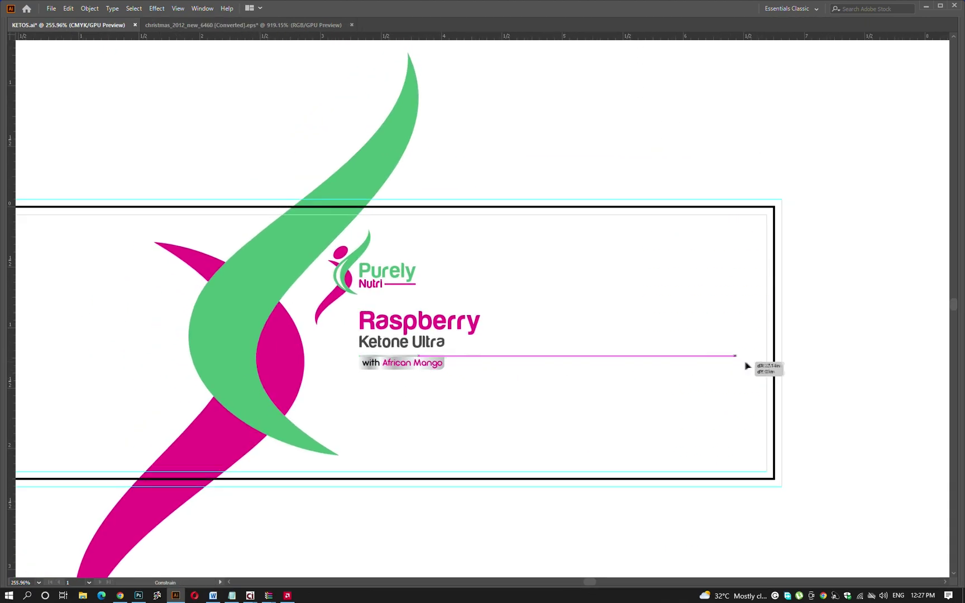
drag(480, 356, 773, 355)
drag(517, 368, 551, 362)
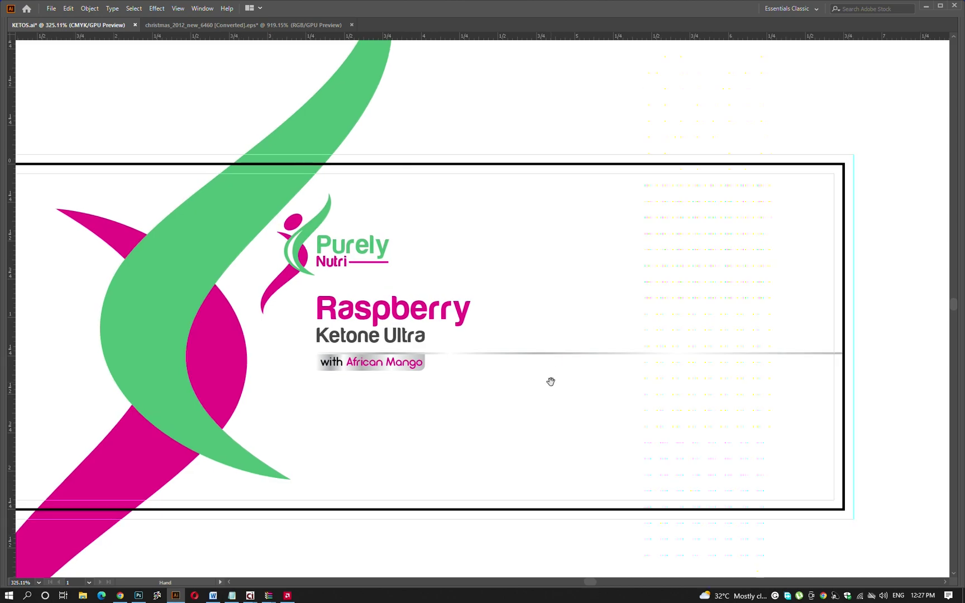
click(551, 381)
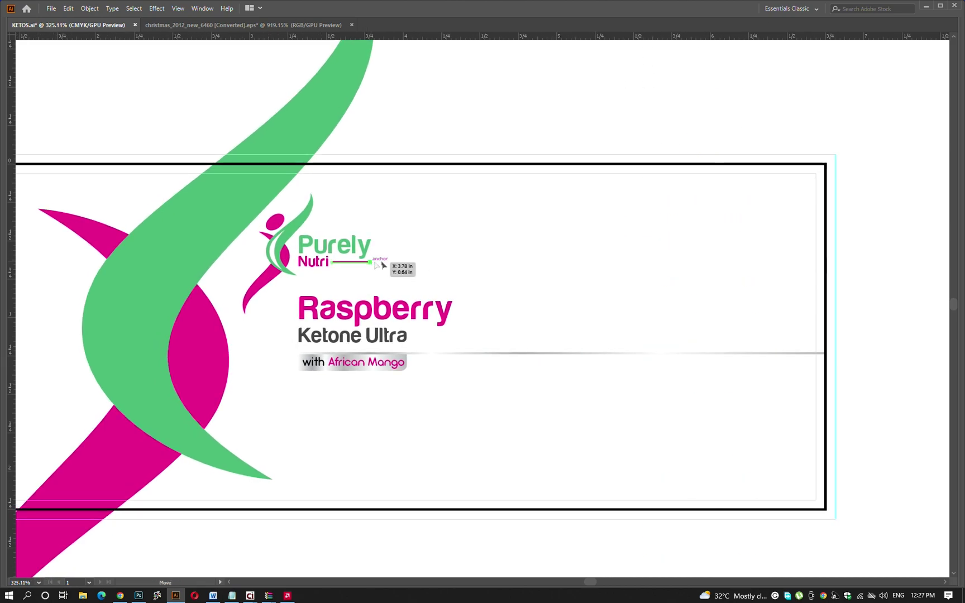
drag(383, 265, 832, 281)
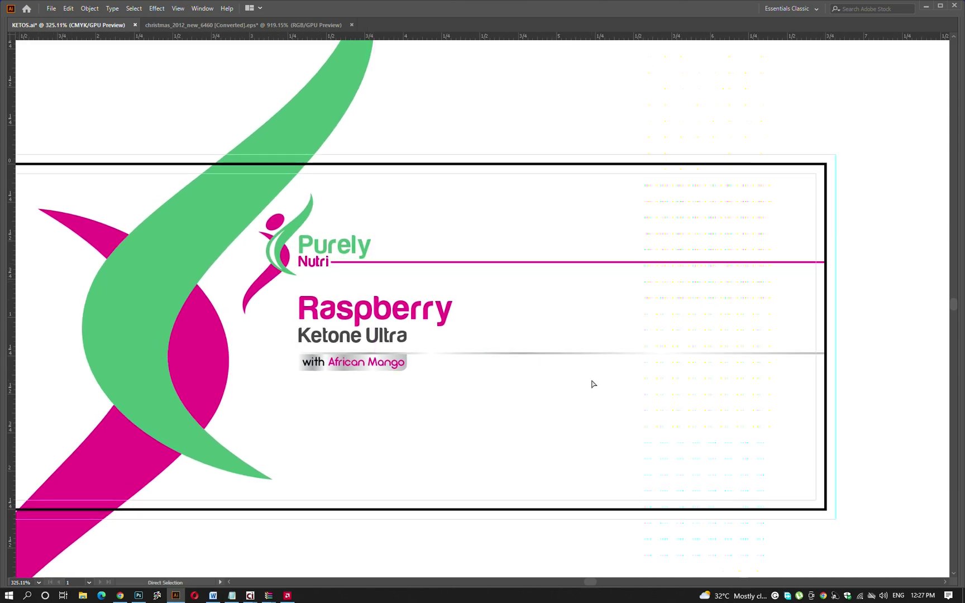
Draw a thin pink bar on the grey rule plus an offset copy coloured green like the swoosh.
scroll(444, 356, up, 5)
key(m)
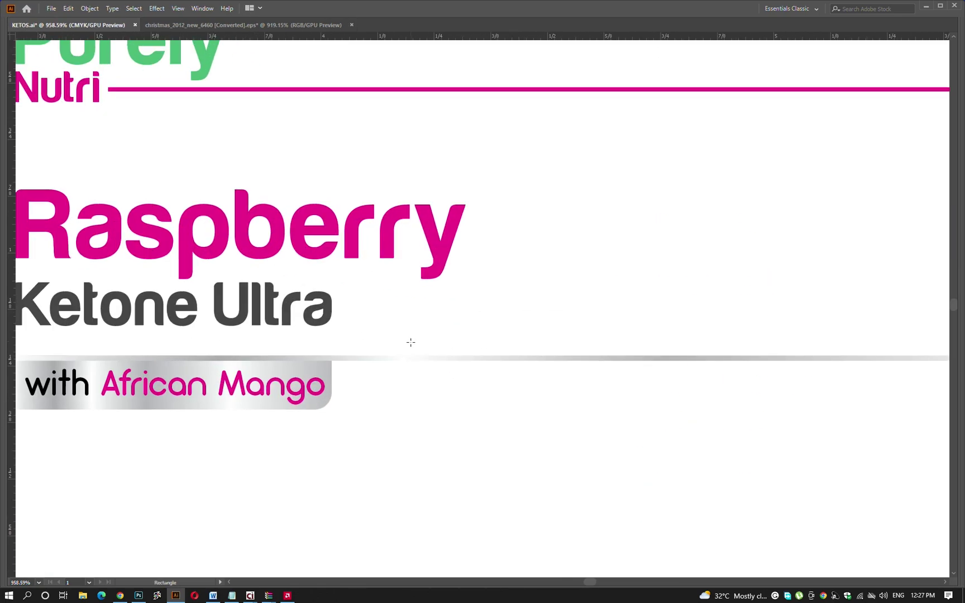
mouse_move(409, 342)
mouse_down()
mouse_move(541, 353)
mouse_move(506, 352)
mouse_up()
key(v)
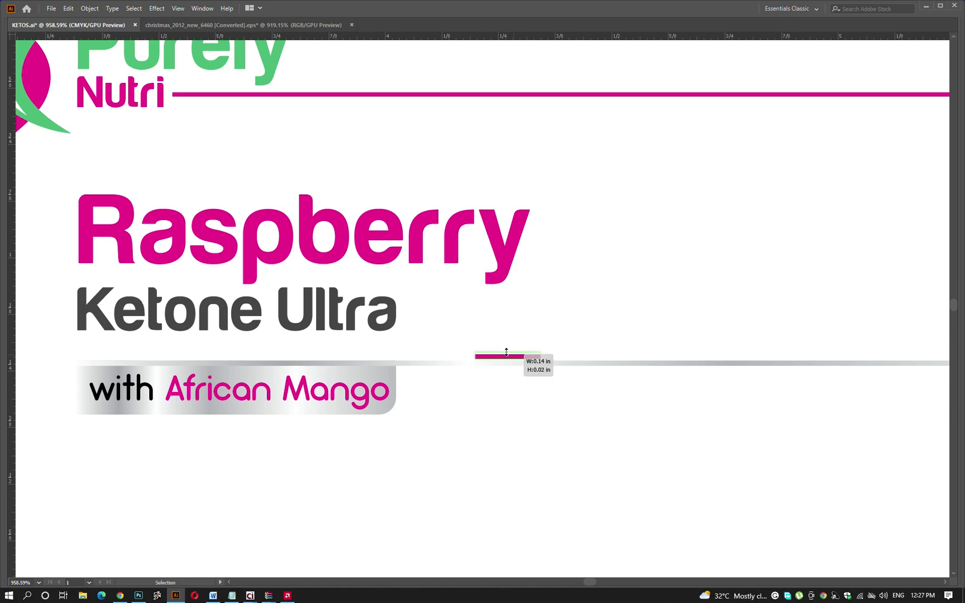
scroll(560, 346, up, 5)
scroll(569, 313, down, 2)
drag(561, 327, 509, 345)
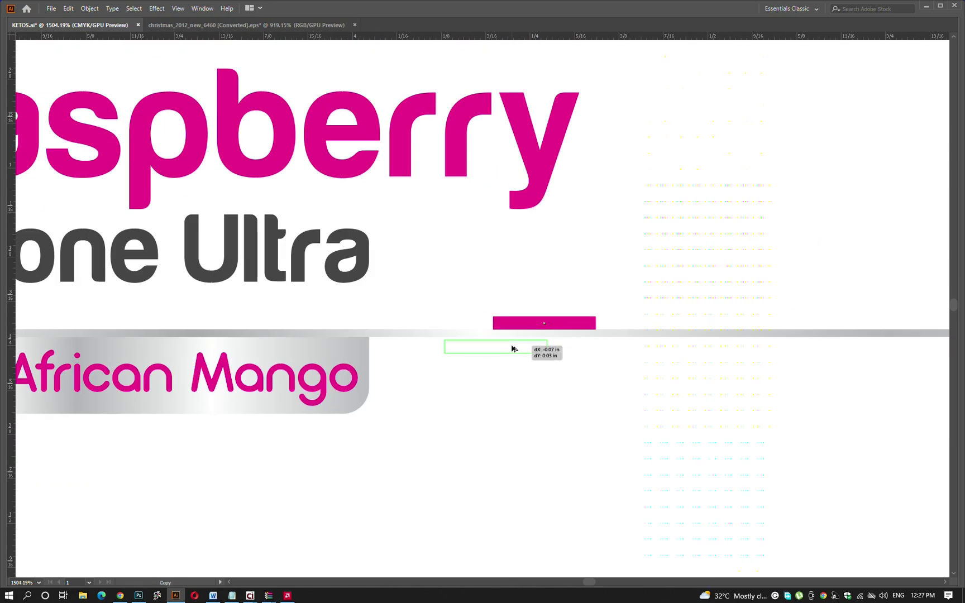
key(i)
scroll(509, 345, down, 3)
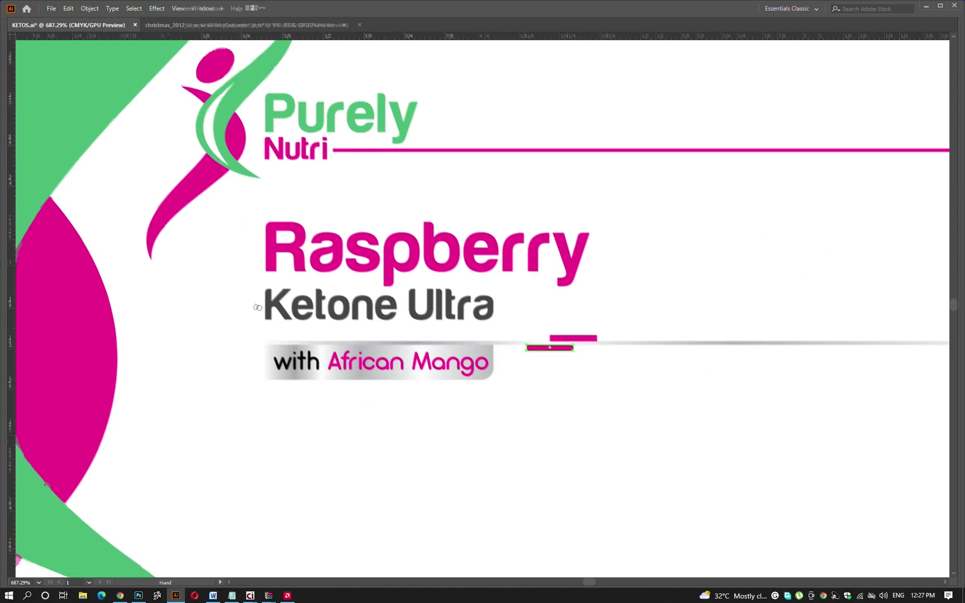
click(110, 125)
Nudge the Raspberry text group up slightly.
scroll(614, 371, down, 3)
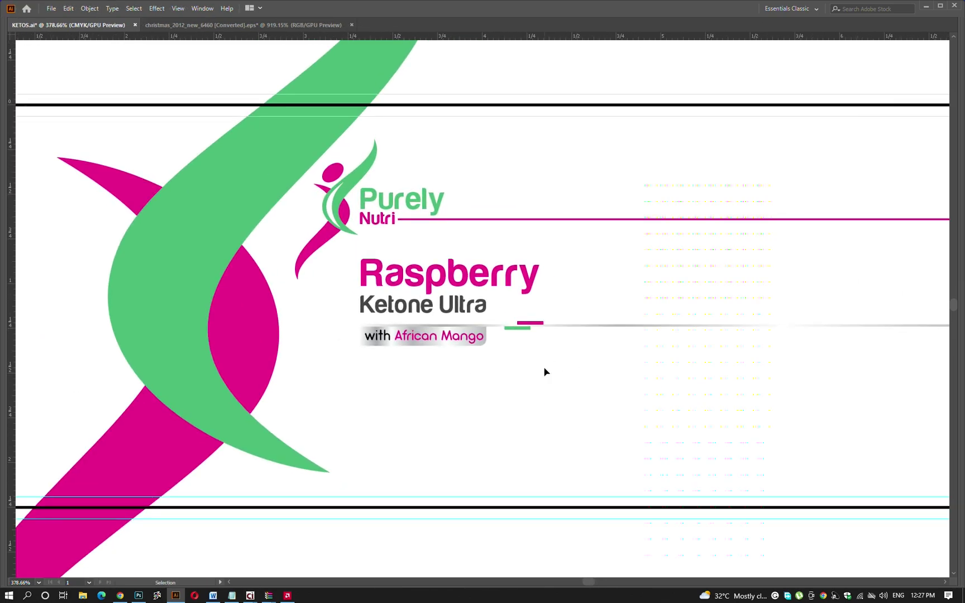
scroll(525, 370, down, 1)
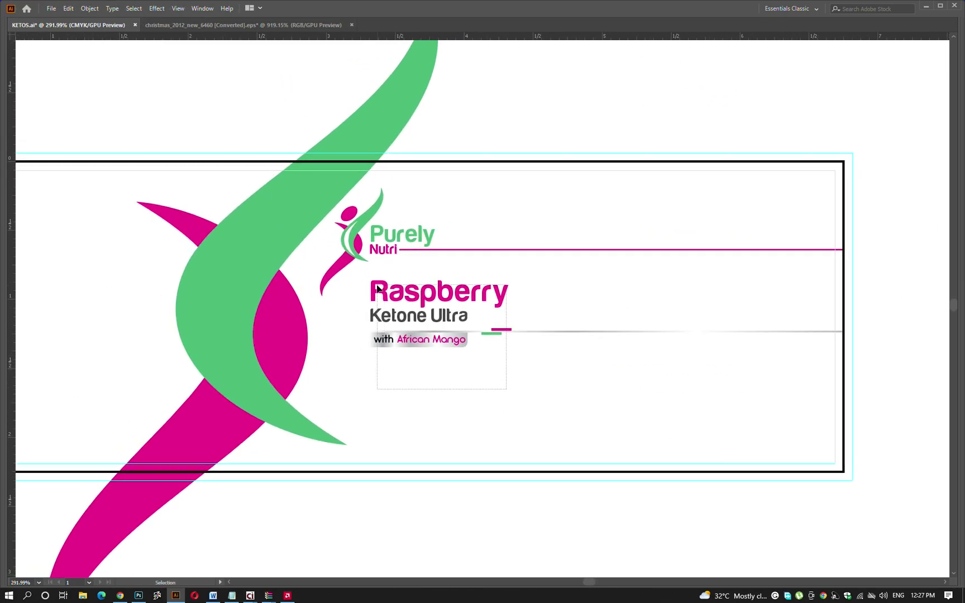
drag(378, 289, 377, 289)
key(Up)
key(Up)
key(Up)
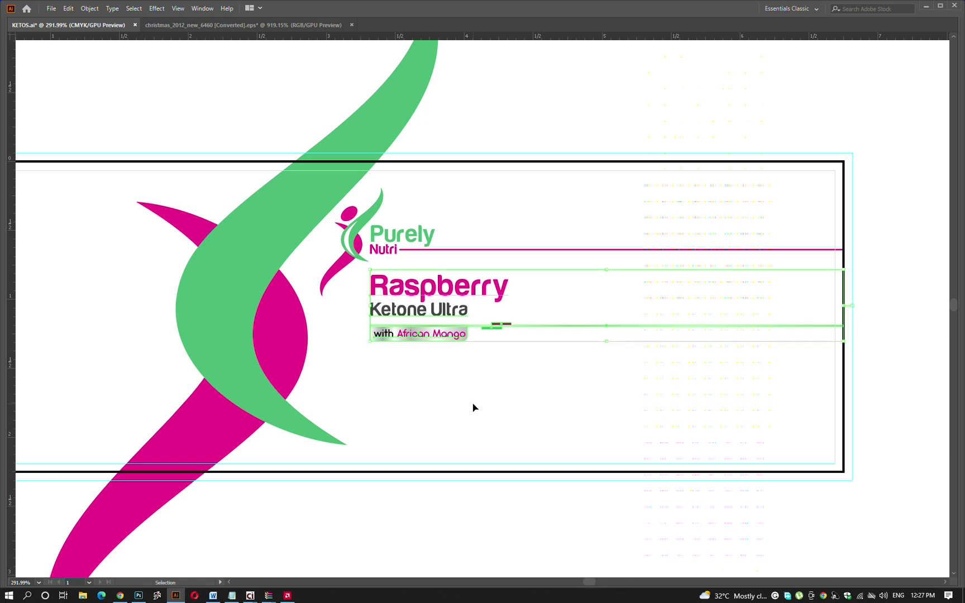
click(489, 420)
scroll(489, 420, down, 1)
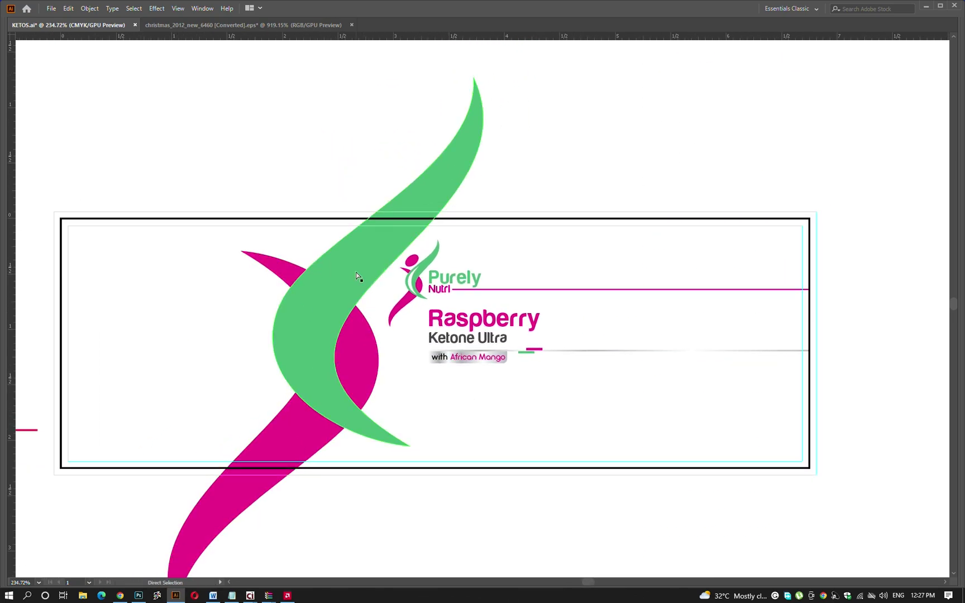
Apply the grey gradient to the big green swoosh, then undo it and restore the panels.
scroll(358, 276, up, 3)
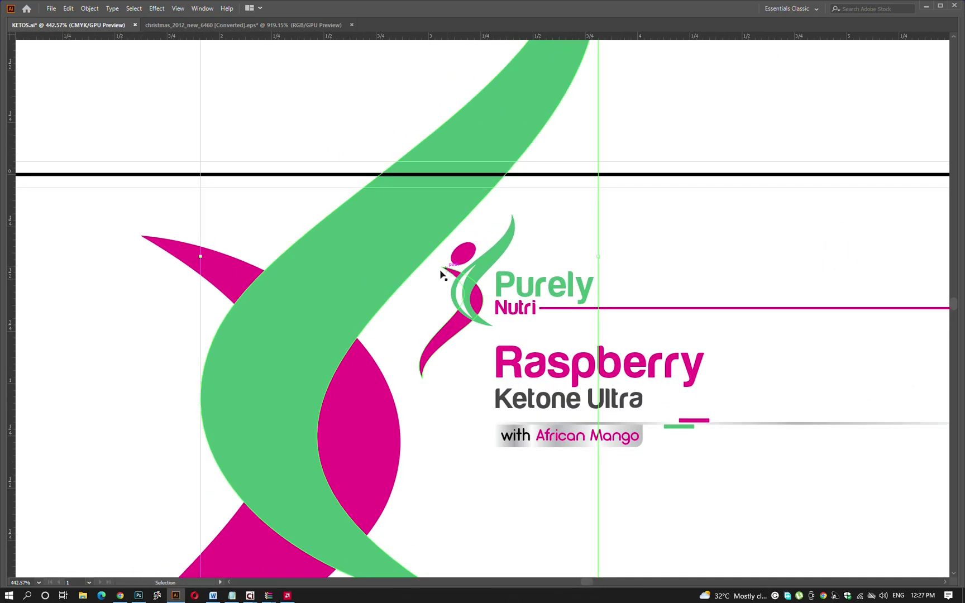
click(532, 439)
key(ctrl+z)
key(Tab)
key(z)
scroll(442, 268, down, 1)
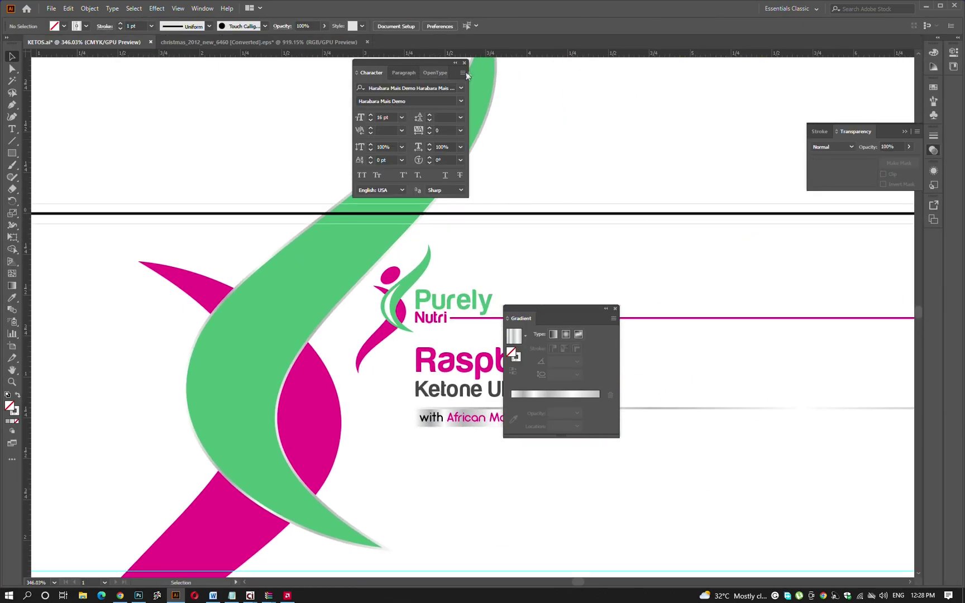
click(464, 63)
scroll(560, 162, down, 1)
Fill the logo's inner green swoosh with the silver gradient.
click(615, 308)
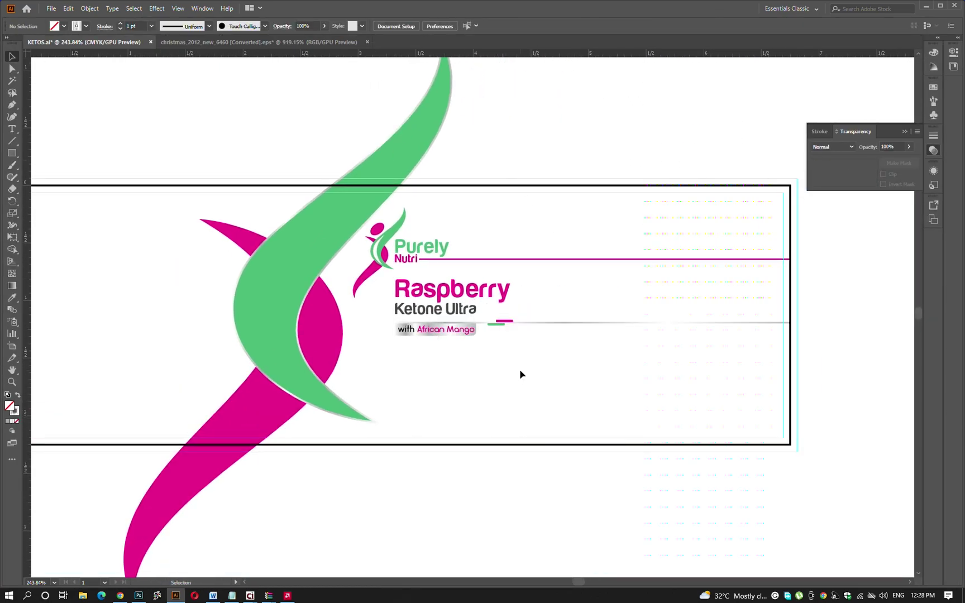
key(a)
scroll(333, 269, up, 2)
click(316, 267)
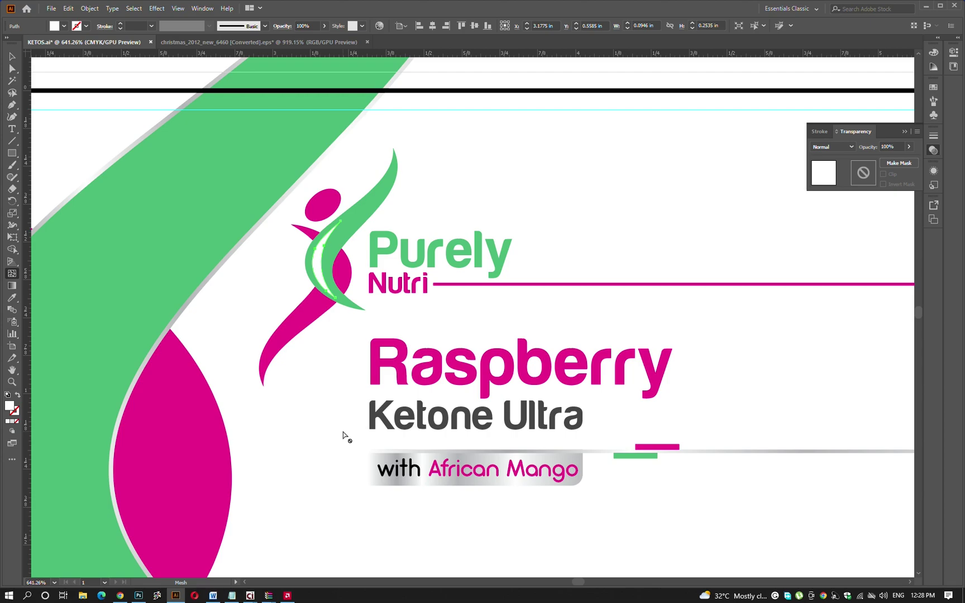
click(615, 453)
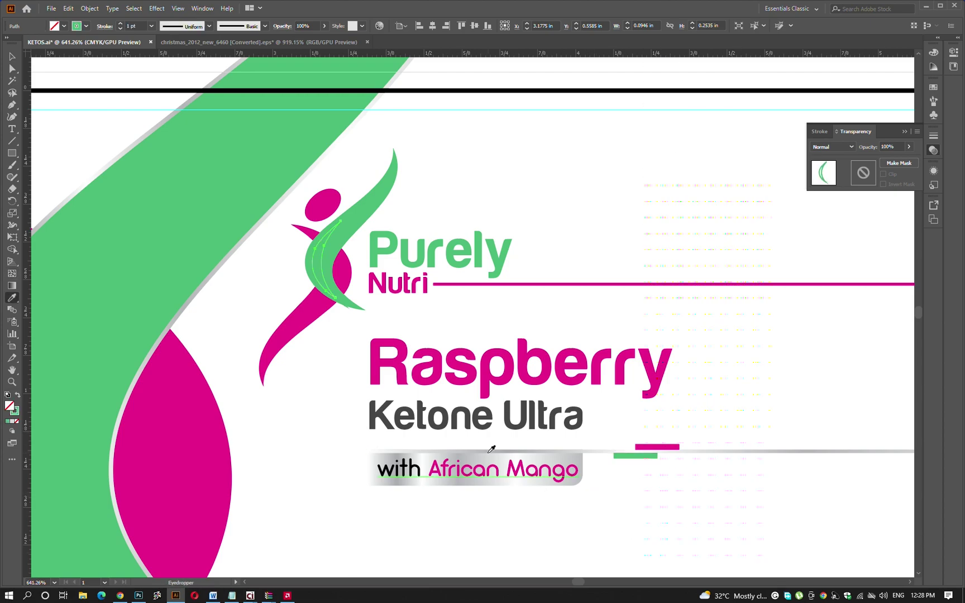
click(575, 456)
scroll(266, 273, up, 4)
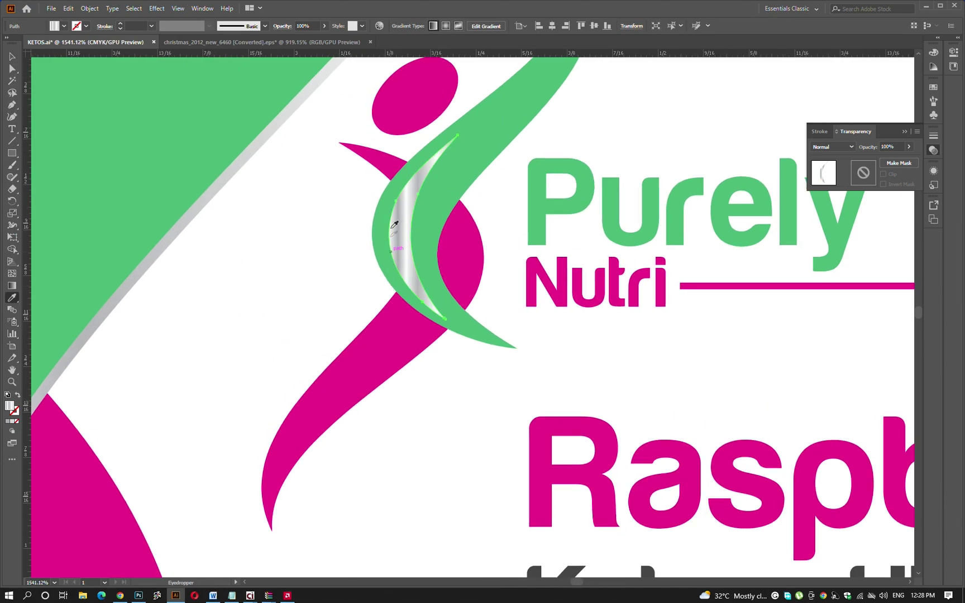
key(v)
key(ctrl+shift+a)
scroll(485, 340, down, 6)
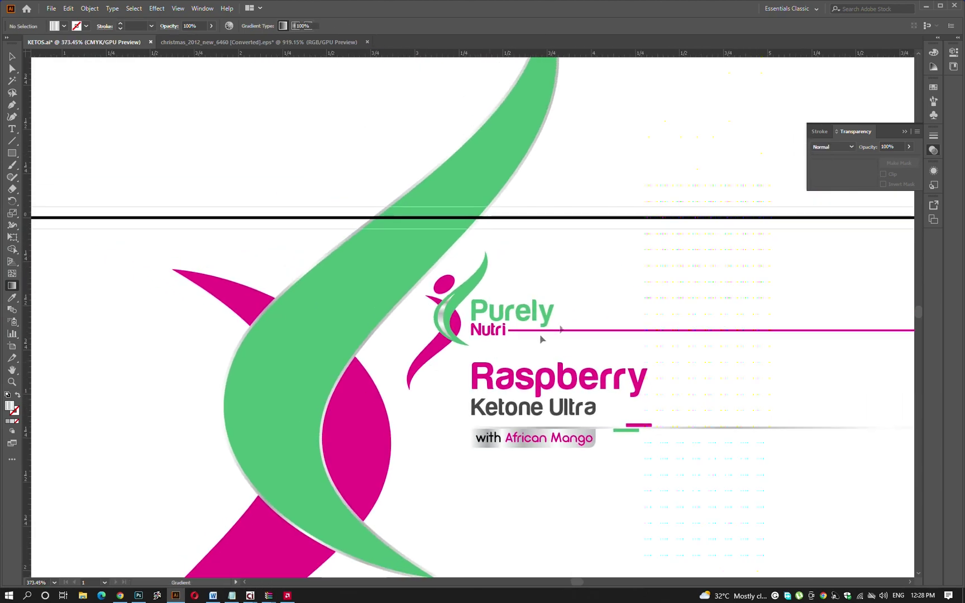
scroll(605, 290, down, 2)
scroll(469, 269, down, 1)
scroll(506, 375, down, 1)
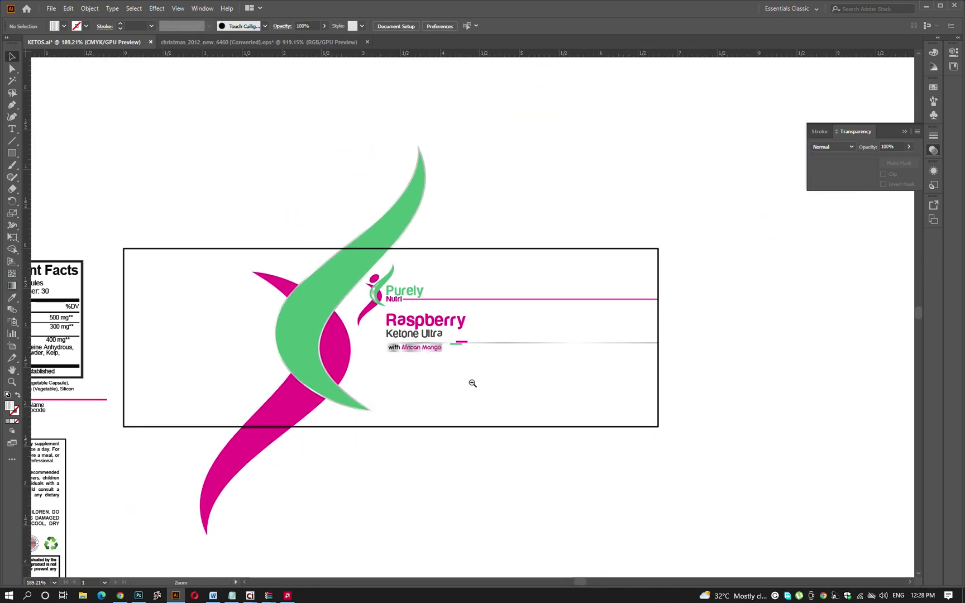
scroll(434, 379, up, 1)
scroll(448, 381, up, 1)
scroll(459, 381, up, 1)
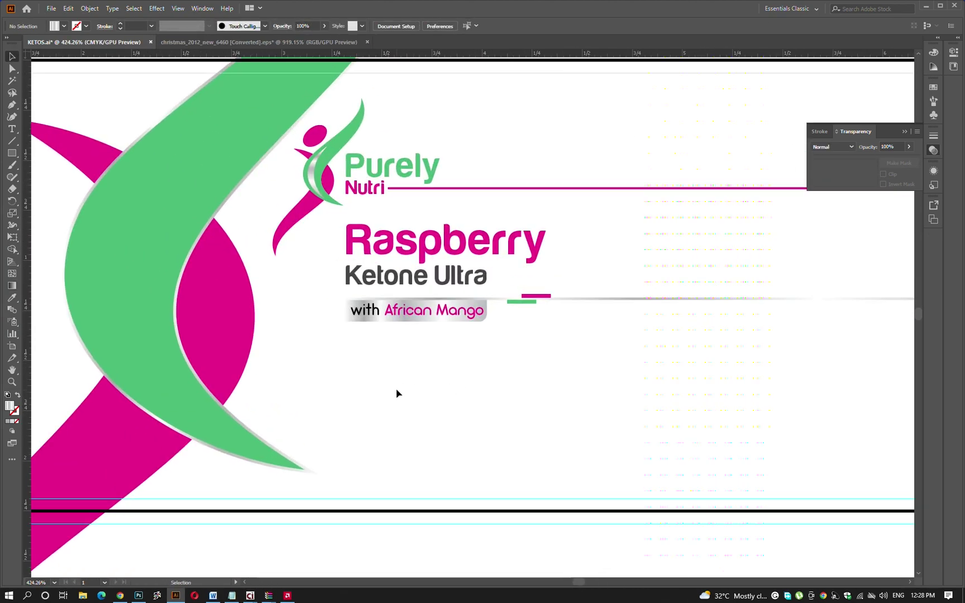
Type the benefit lines Metabolic Booster*, Appetite Control* and Weight Loss* below the tagline.
key(t)
click(371, 397)
scroll(373, 394, up, 1)
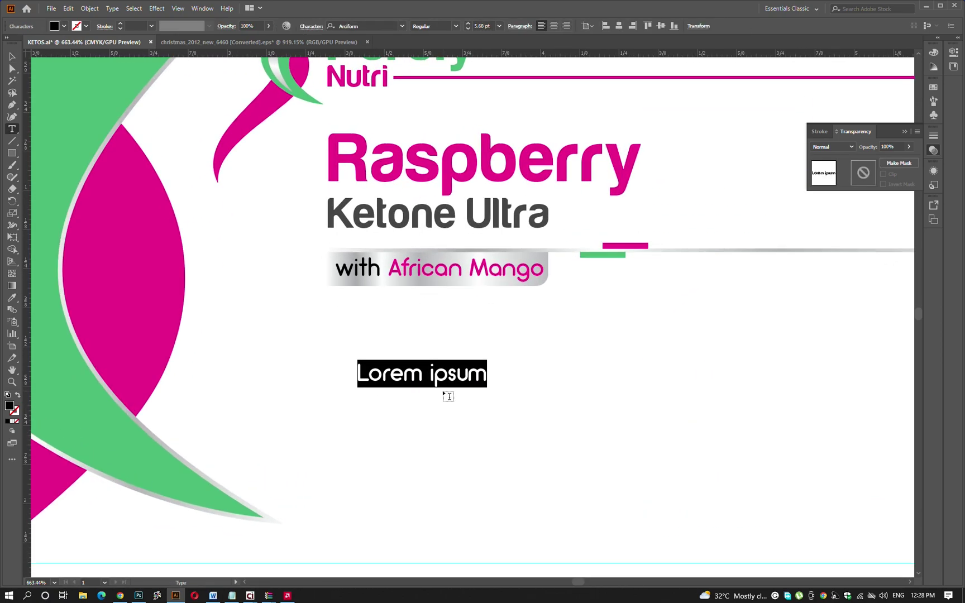
text(Metabolic B)
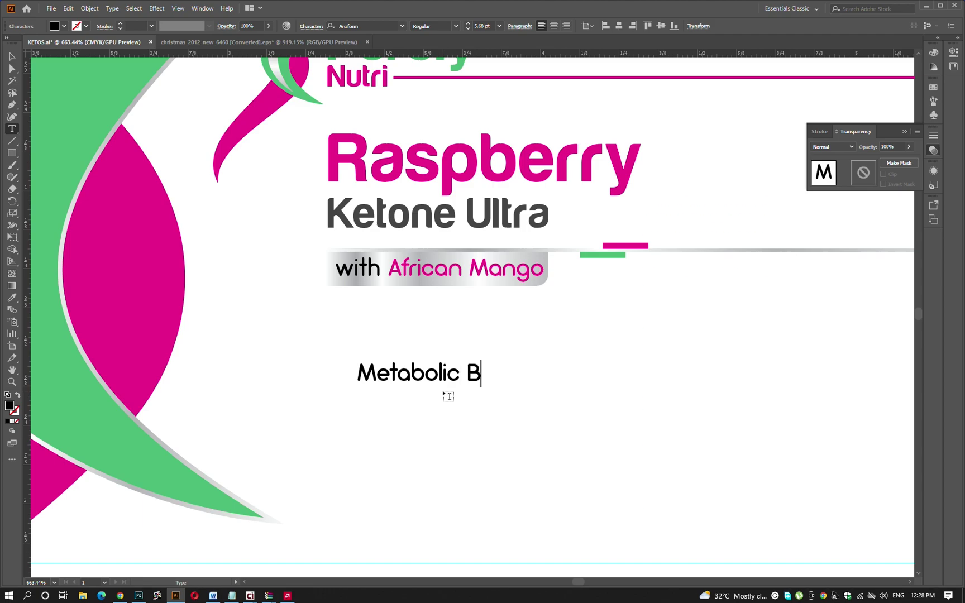
text(ooster)
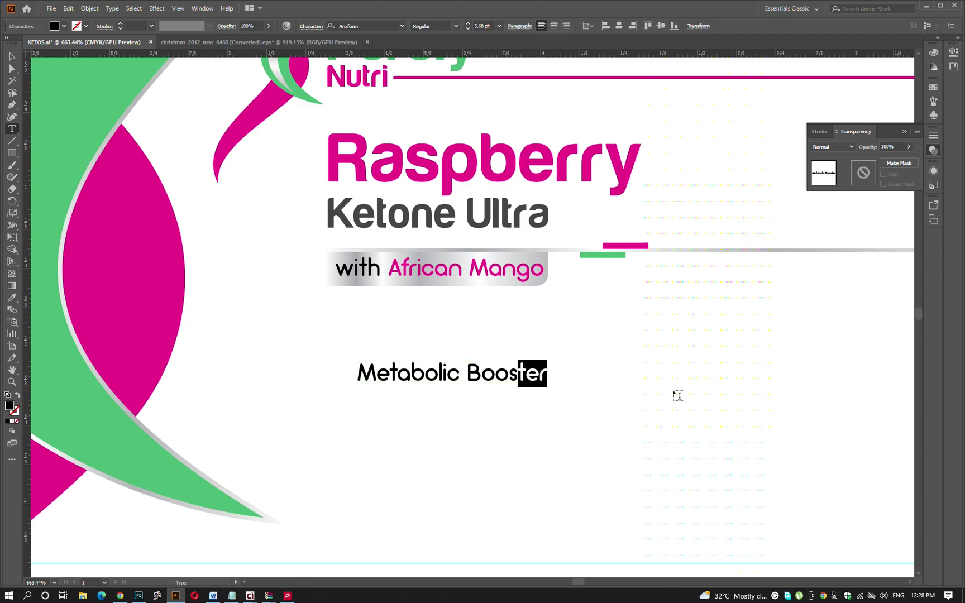
ctrl+click(673, 395)
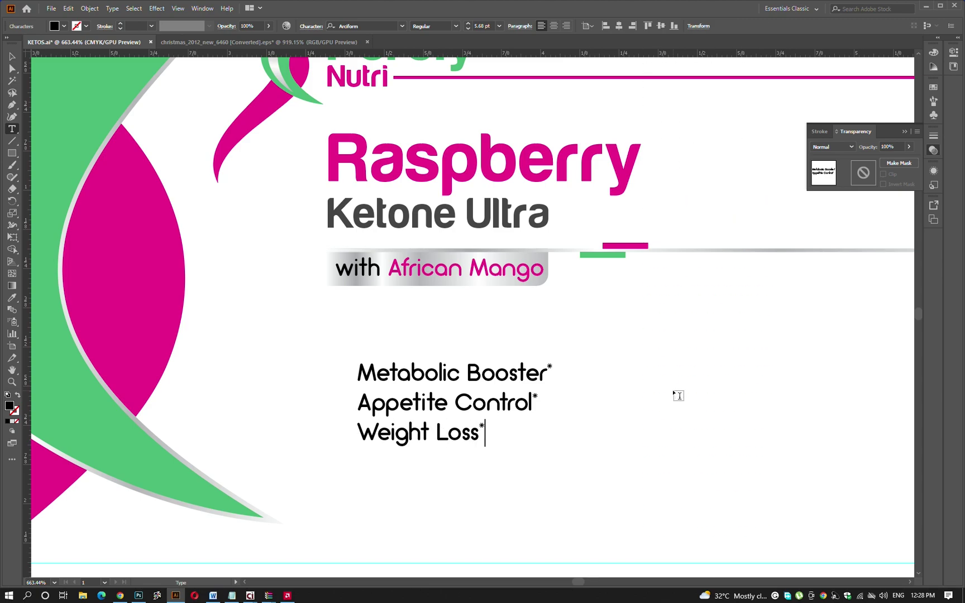
key(Escape)
Move the benefits list under the tagline and start retyping a copy as the supplement line.
key(i)
mouse_move(420, 379)
mouse_down()
mouse_move(461, 352)
mouse_move(546, 416)
mouse_up()
scroll(371, 363, down, 2)
key(ctrl+shift+a)
click(426, 370)
double_click(526, 395)
text(D)
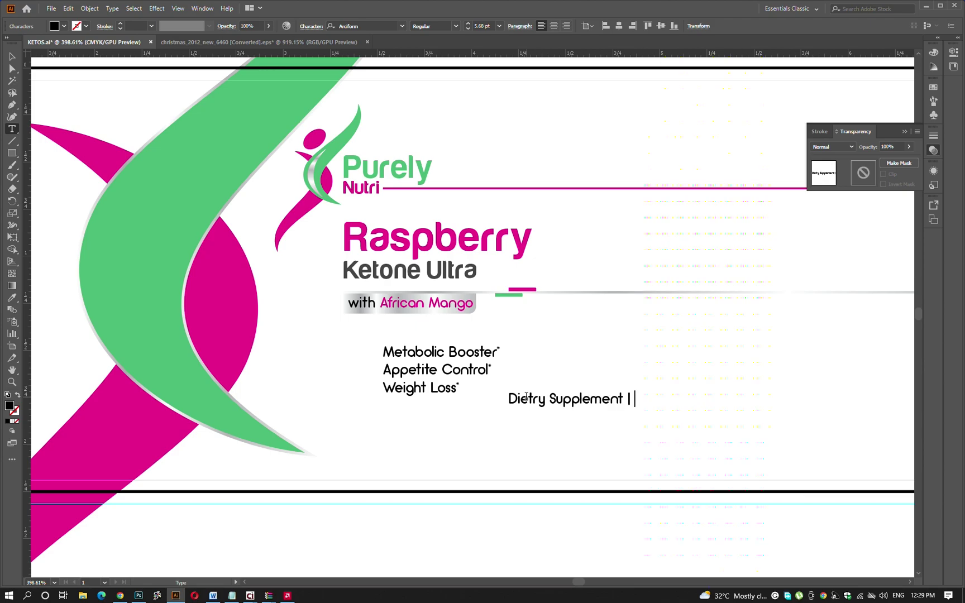
Finish the 'Dietry Supplement | 60 Capsules' line and move it into place.
text(es)
key(Escape)
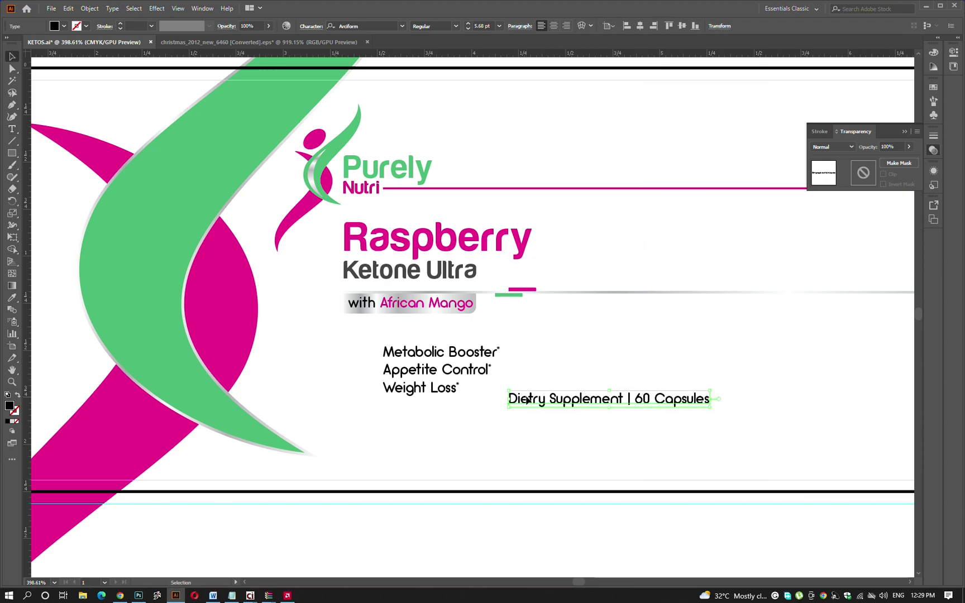
mouse_move(526, 396)
mouse_down()
mouse_move(471, 453)
mouse_move(461, 419)
mouse_move(533, 472)
mouse_move(658, 472)
mouse_up()
key(ctrl+shift+a)
alt+scroll(459, 422, down, 2)
Add a silver-gradient rectangle behind the text, 0.264 in tall.
key(m)
key(i)
click(246, 209)
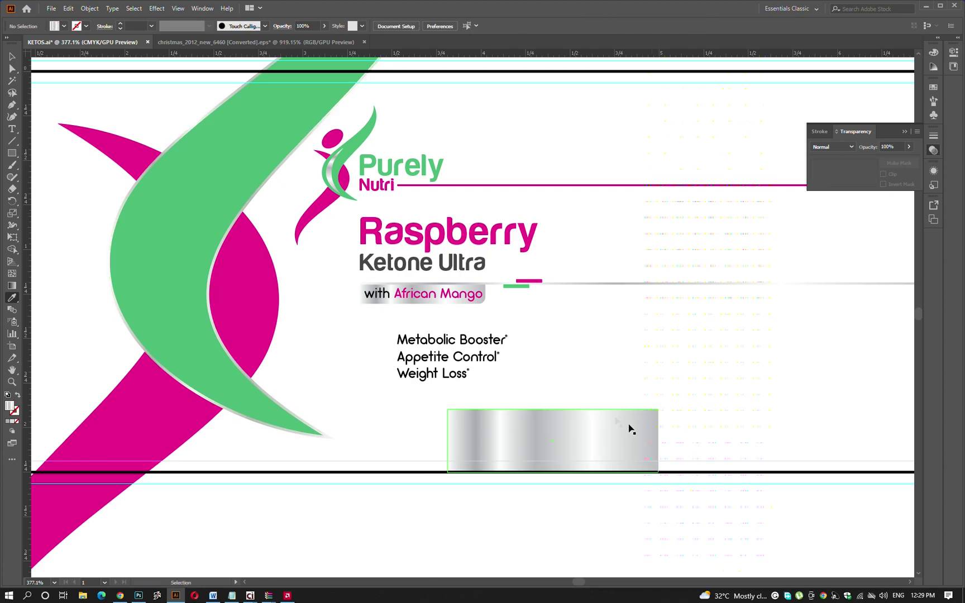
key(v)
key(ctrl+[)
drag(552, 410, 552, 427)
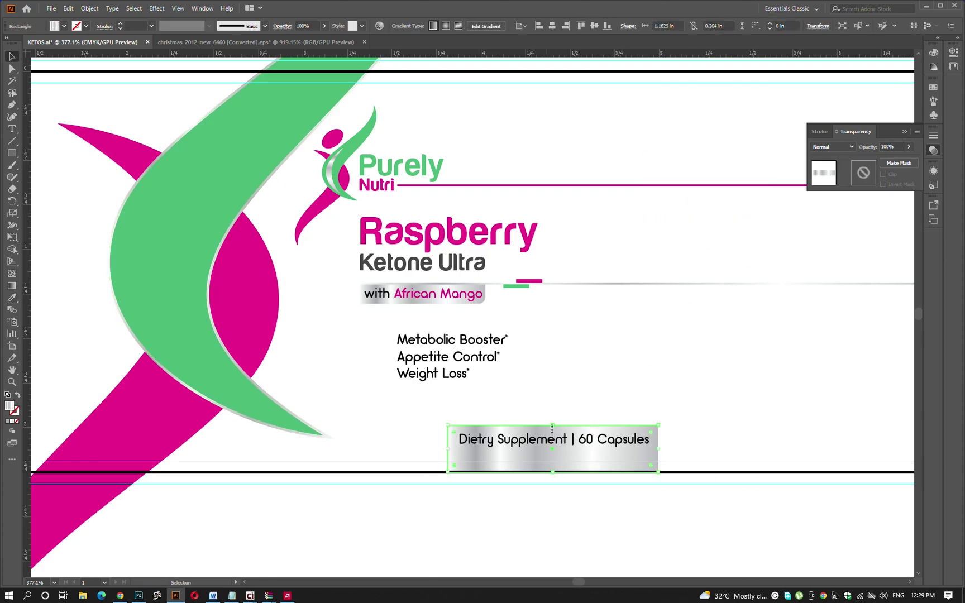
Remove the '|' separator and split the text onto two lines.
scroll(559, 444, up, 3)
key(t)
double_click(587, 433)
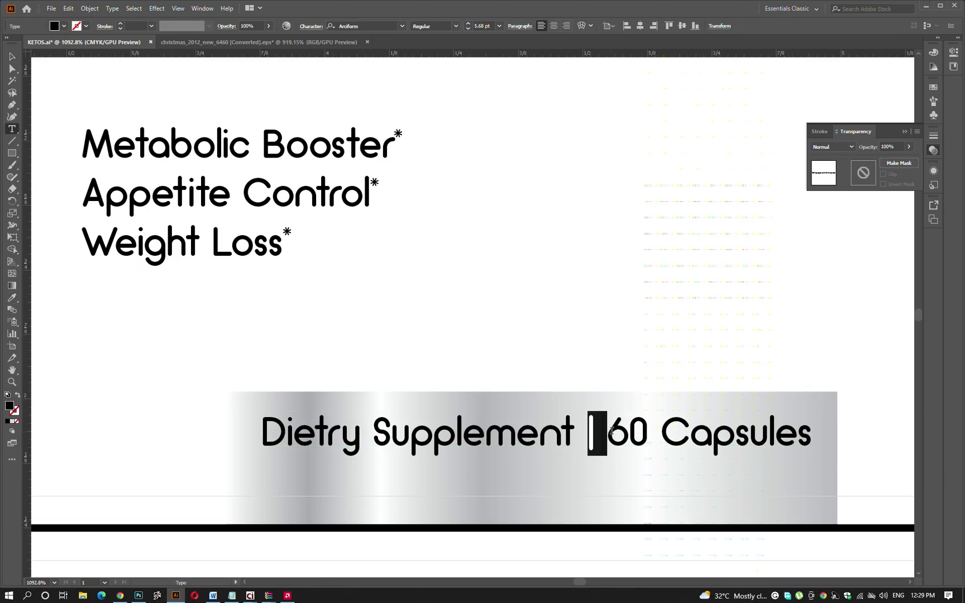
key(BackSpace)
key(Return)
key(Escape)
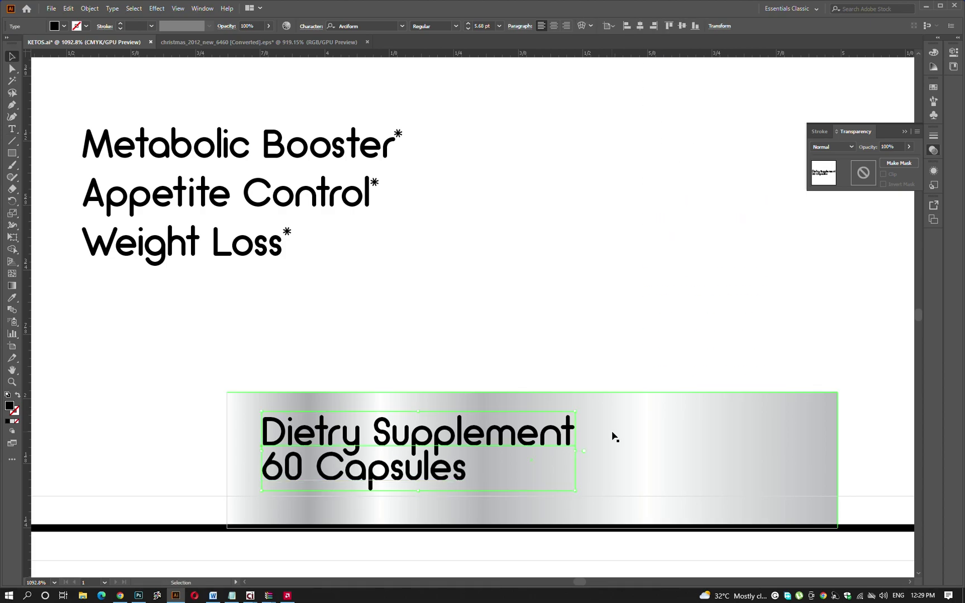
Narrow the gradient box to fit the two-line text and centre the text on it.
click(642, 441)
drag(836, 459, 599, 456)
shift+click(466, 467)
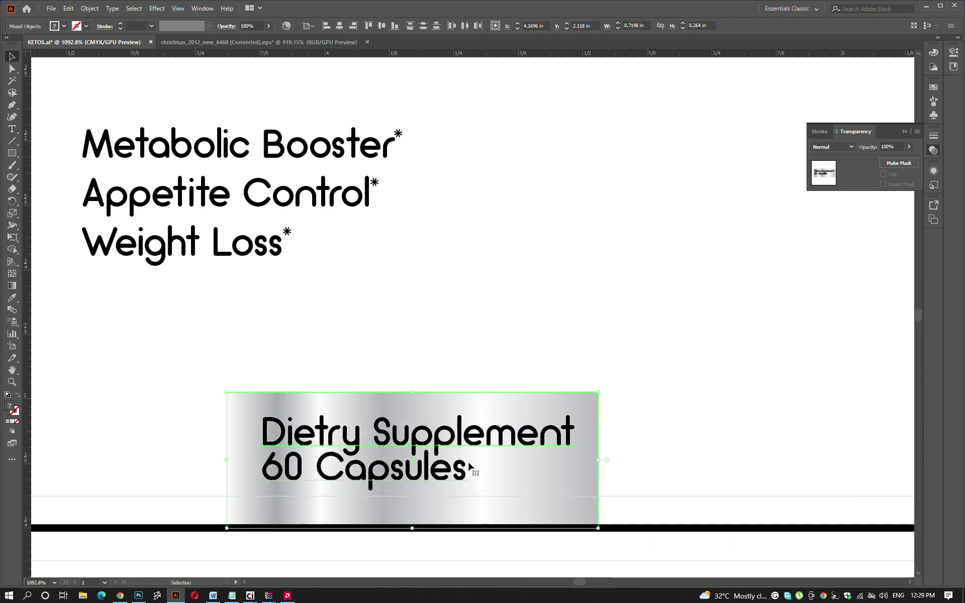
click(339, 26)
Flatten a shape into the green strip along the top of the silver box.
click(490, 508)
drag(411, 528, 405, 389)
scroll(392, 362, left, 5)
scroll(319, 345, down, 3)
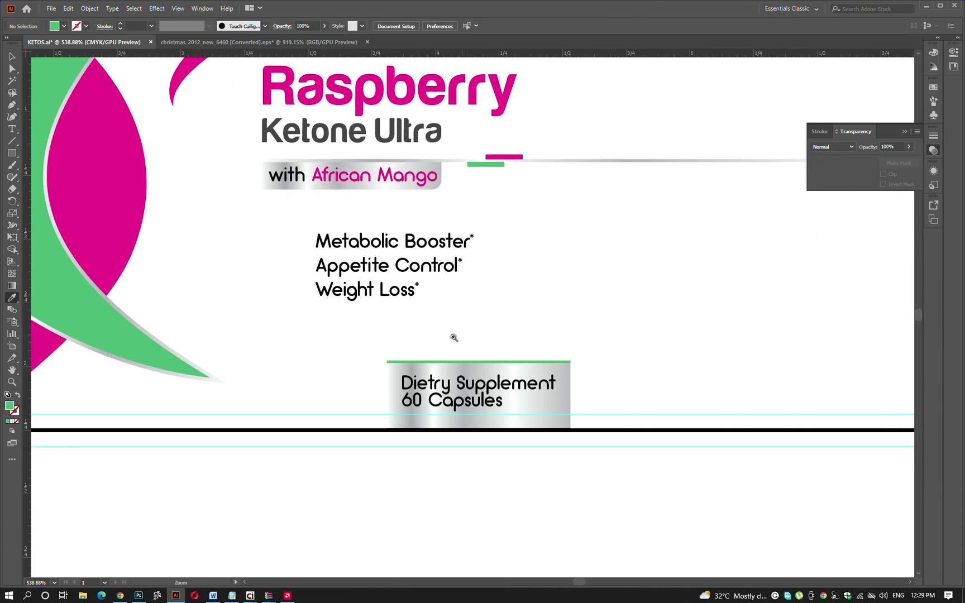
scroll(453, 338, down, 2)
key(v)
scroll(460, 345, down, 1)
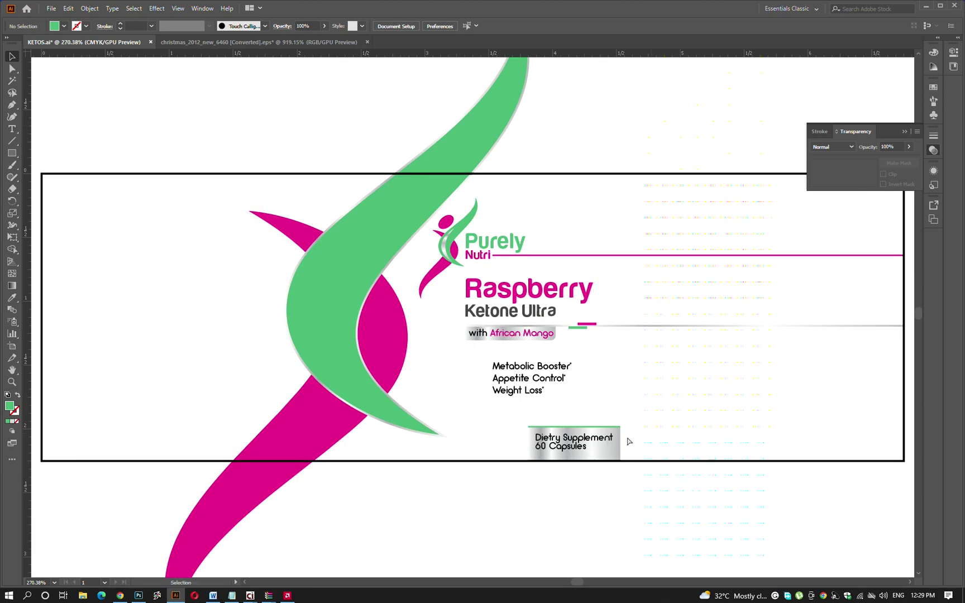
scroll(630, 435, up, 6)
scroll(629, 413, down, 6)
scroll(615, 405, up, 2)
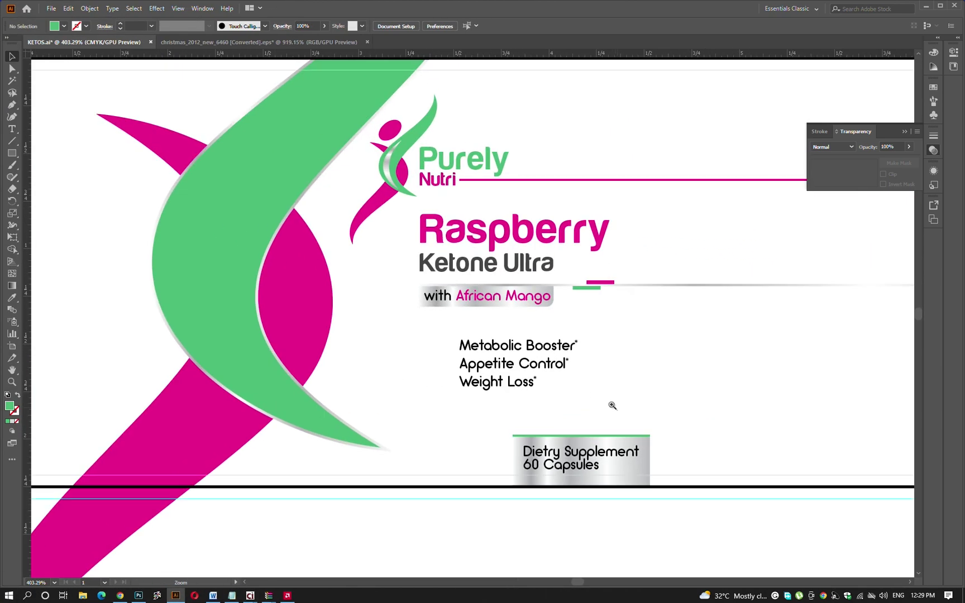
scroll(612, 406, down, 2)
scroll(476, 355, right, 2)
Search Freepik for 'raspberry' and close the Supplement Logo Vectors tab.
key(alt+Tab)
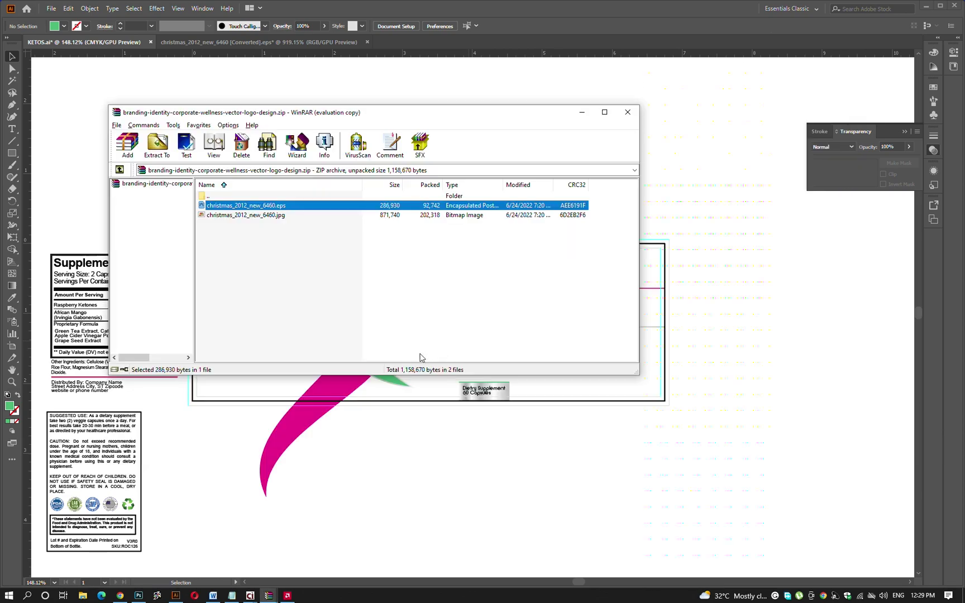
key(alt+Tab)
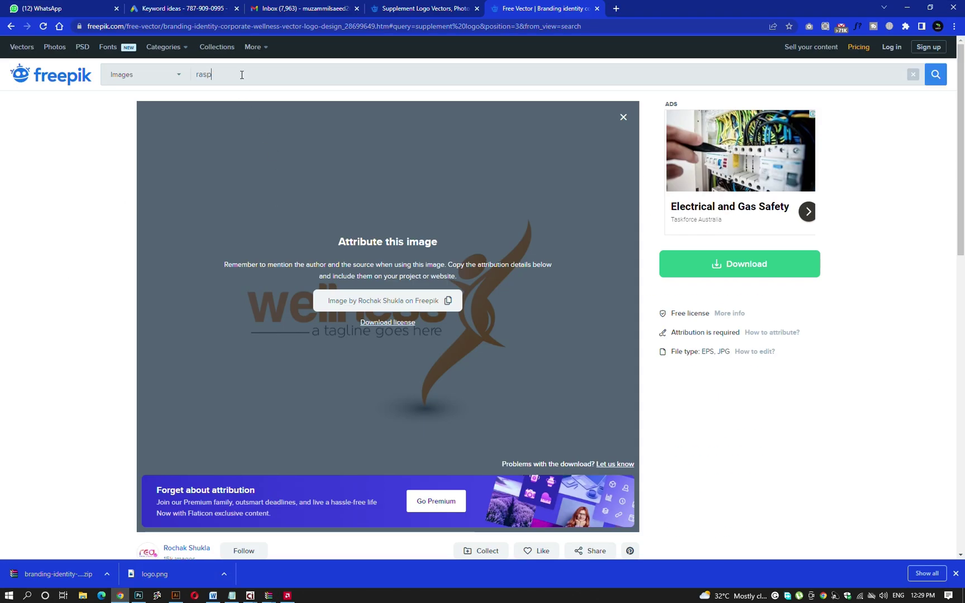
key(Return)
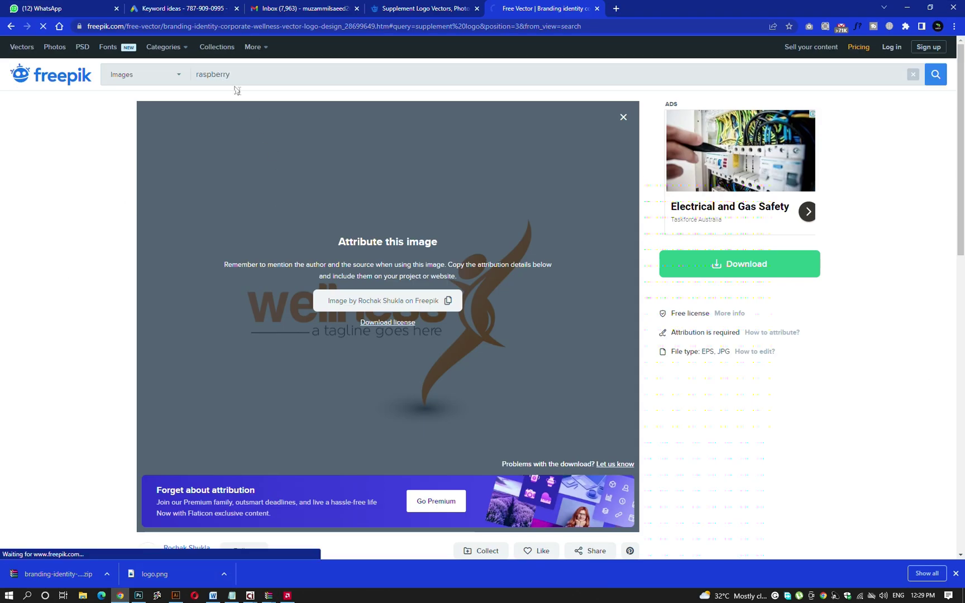
middle_click(435, 4)
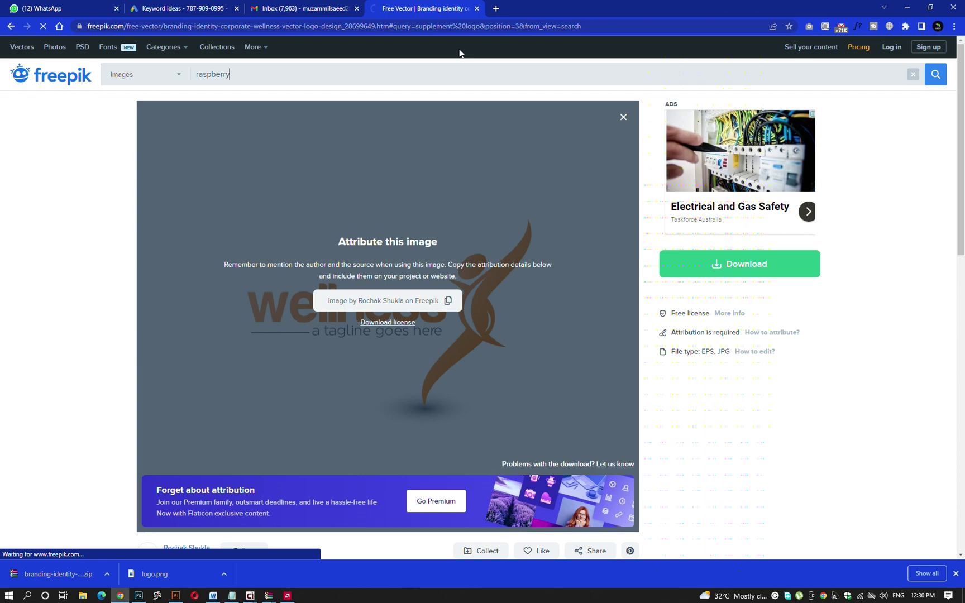
click(623, 118)
scroll(599, 195, down, 5)
scroll(597, 207, up, 3)
key(alt+Left)
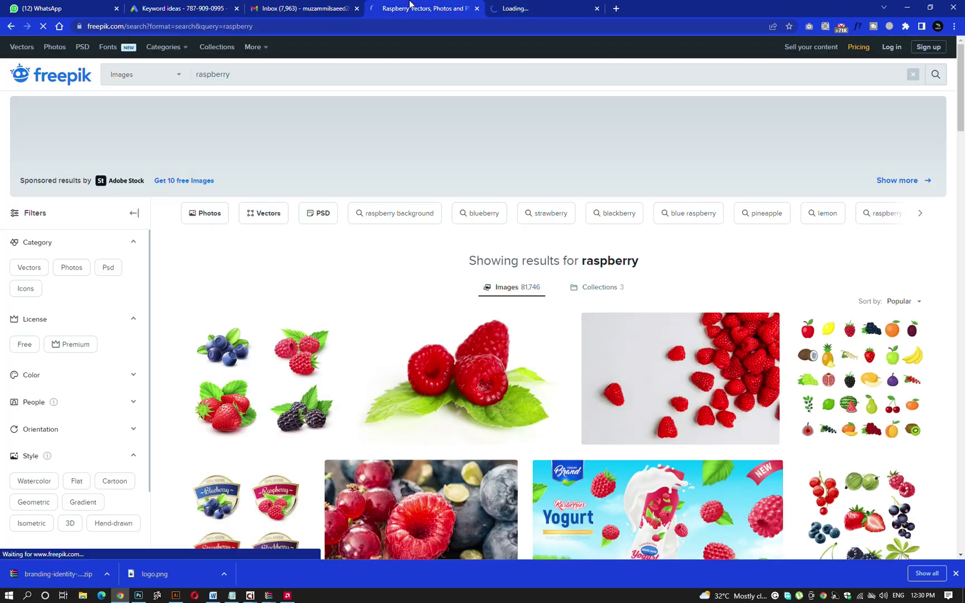
Free-download the Berry realistic set vector and return to the raspberry results.
click(517, 6)
scroll(738, 223, down, 2)
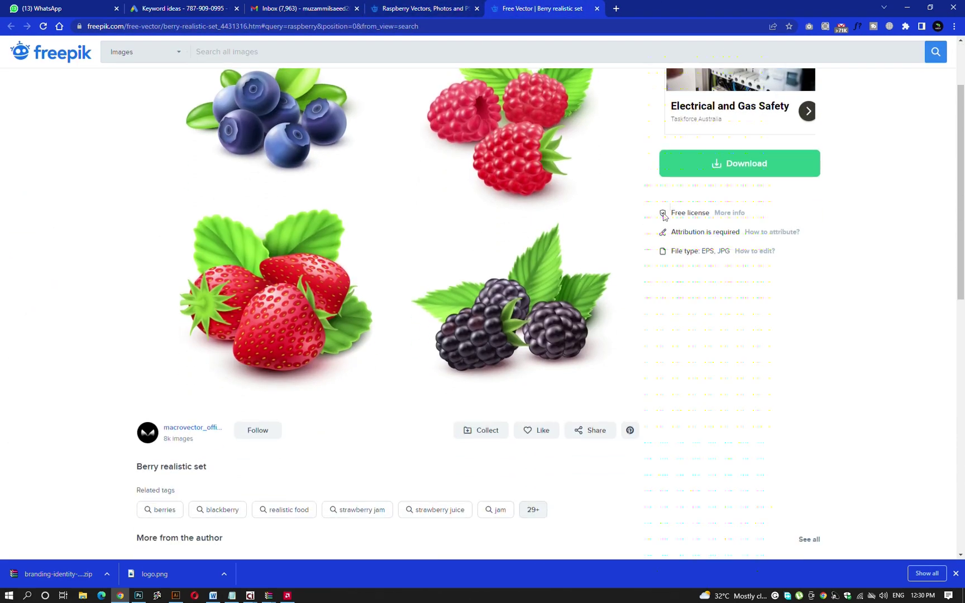
click(739, 163)
click(706, 295)
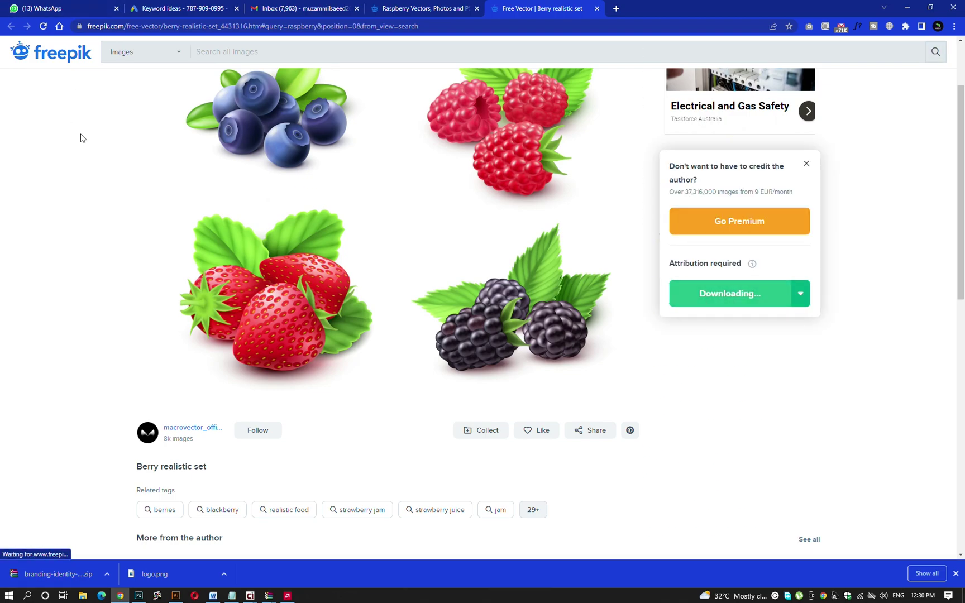
key(ctrl+shift+Tab)
mouse_move(461, 147)
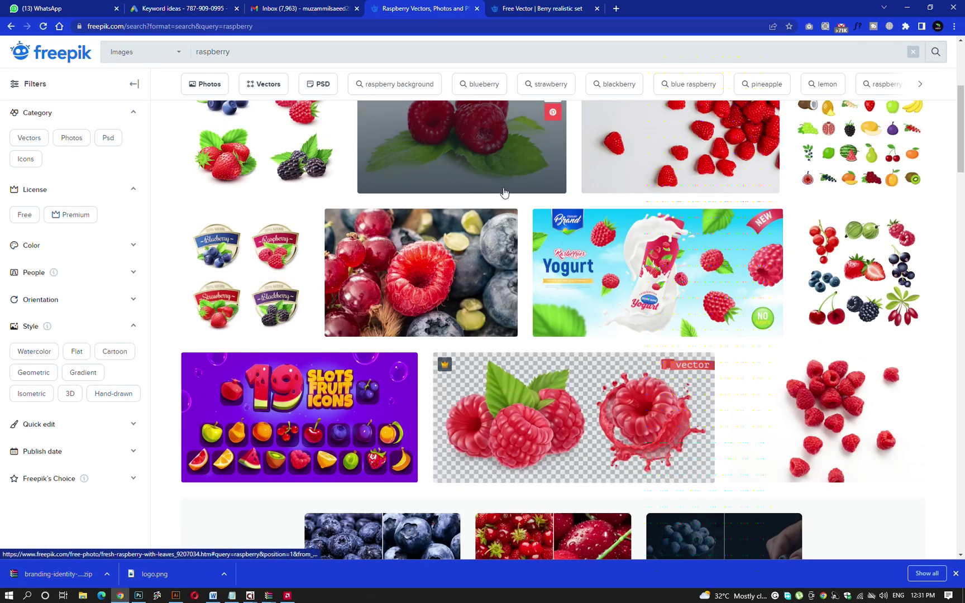
scroll(495, 187, down, 2)
scroll(495, 187, down, 3)
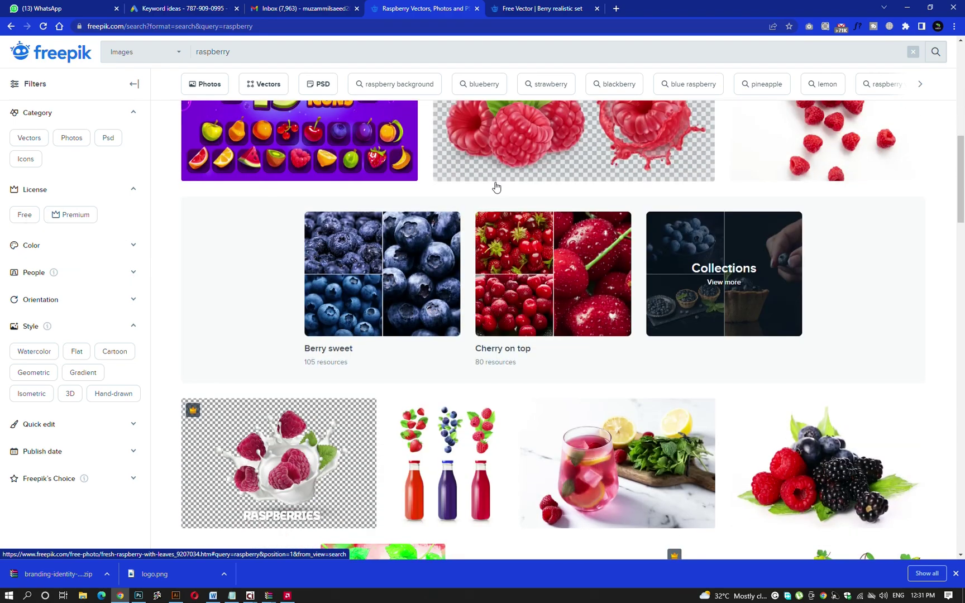
Search Freepik for 'mango' and open the Fresh mango photo's download option.
text(mango)
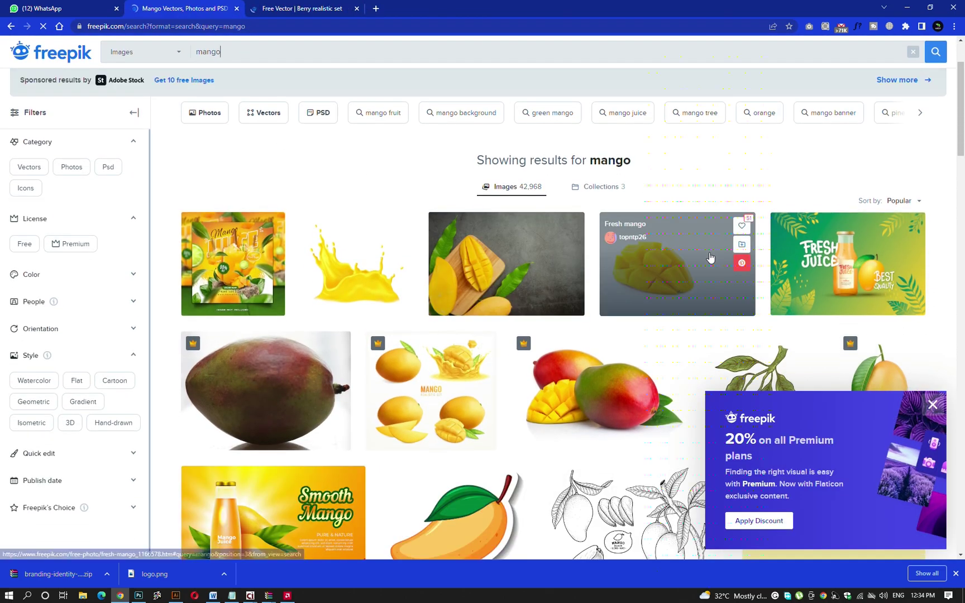
click(692, 247)
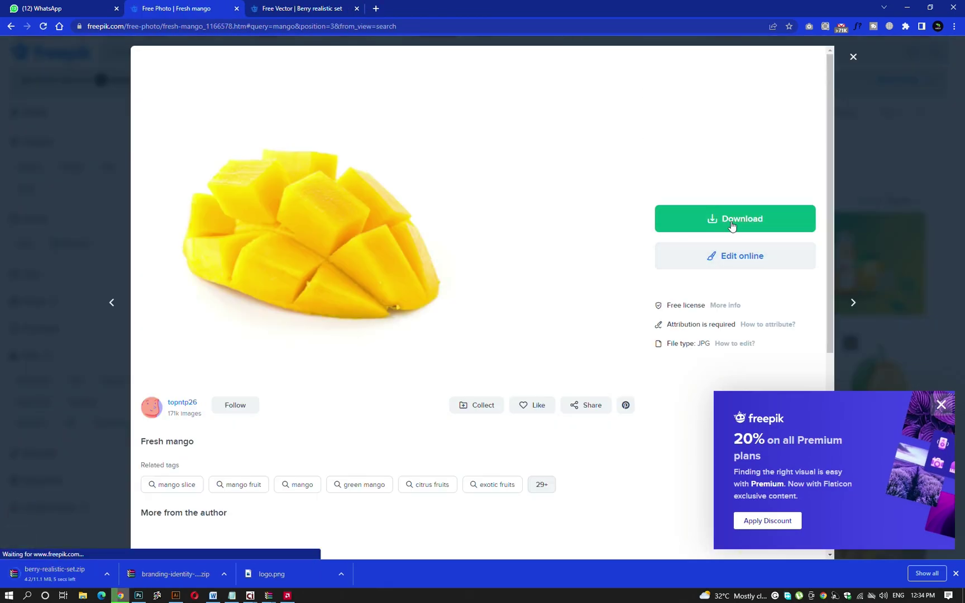
click(728, 225)
click(27, 266)
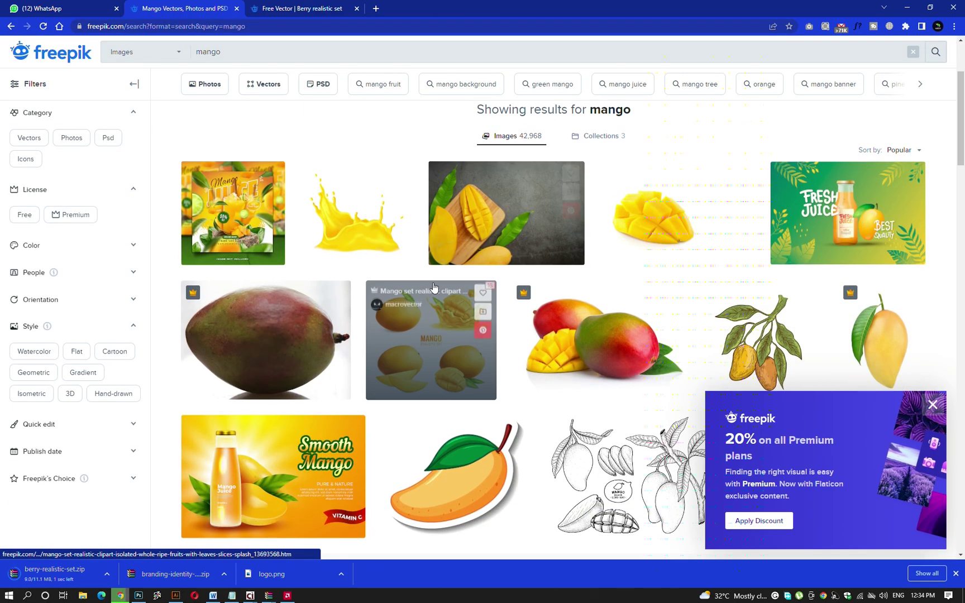
Browse more mango results, briefly viewing a chewing gum pads image.
scroll(425, 262, down, 1)
scroll(475, 268, down, 2)
scroll(516, 277, down, 3)
scroll(517, 277, down, 3)
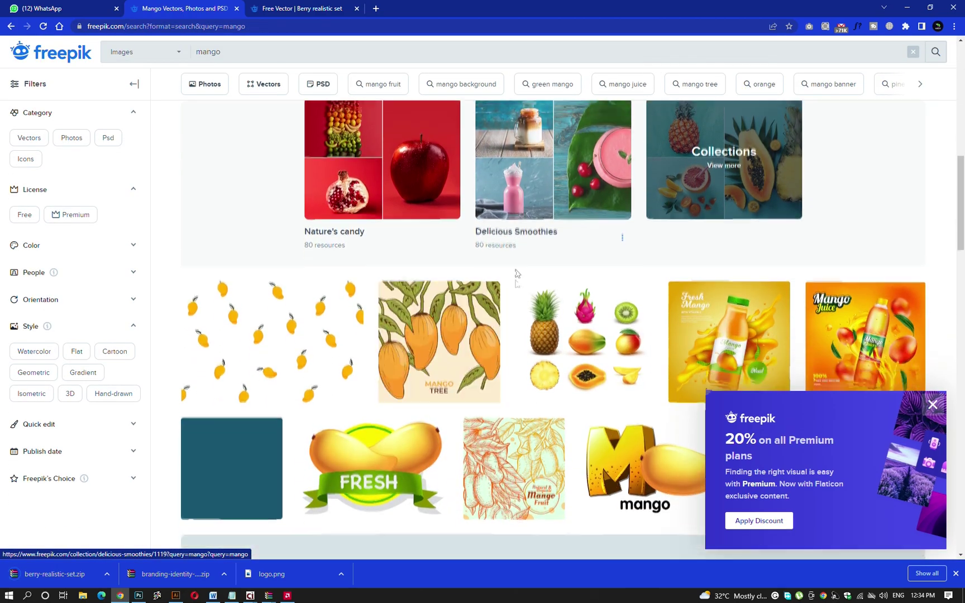
scroll(517, 275, down, 4)
scroll(517, 276, down, 1)
middle_click(854, 208)
scroll(832, 223, down, 3)
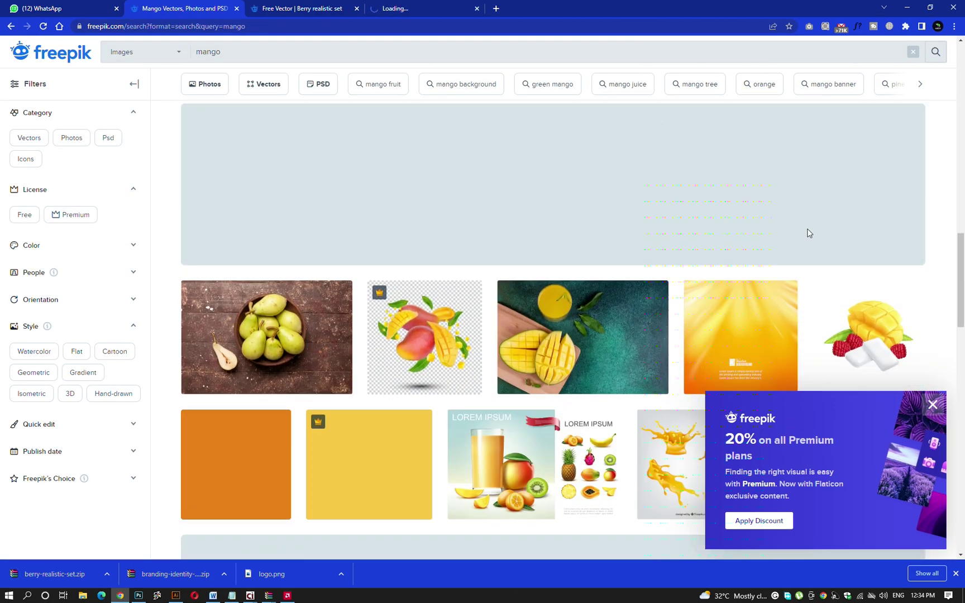
scroll(816, 232, down, 2)
click(838, 229)
middle_click(407, 12)
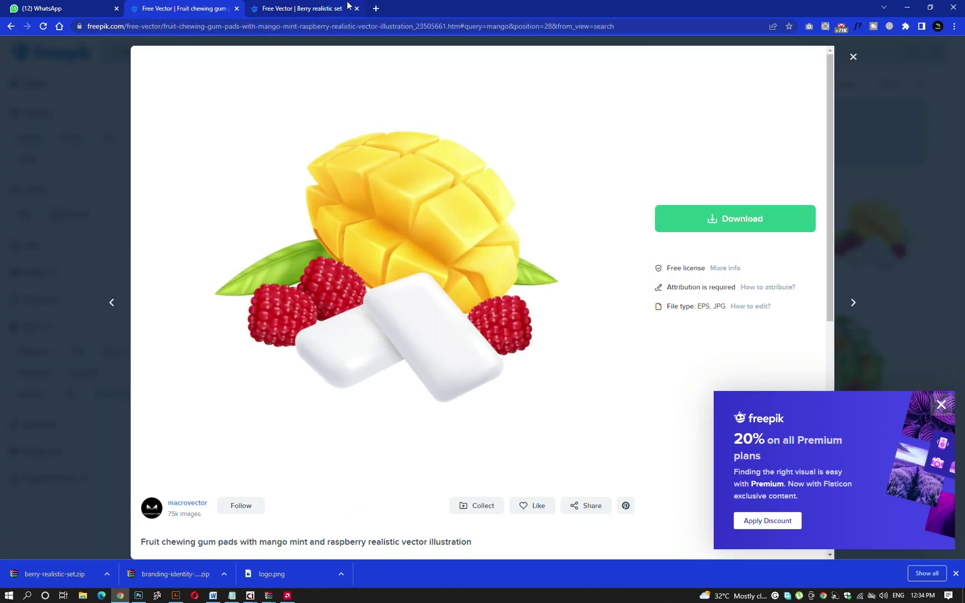
scroll(581, 209, down, 4)
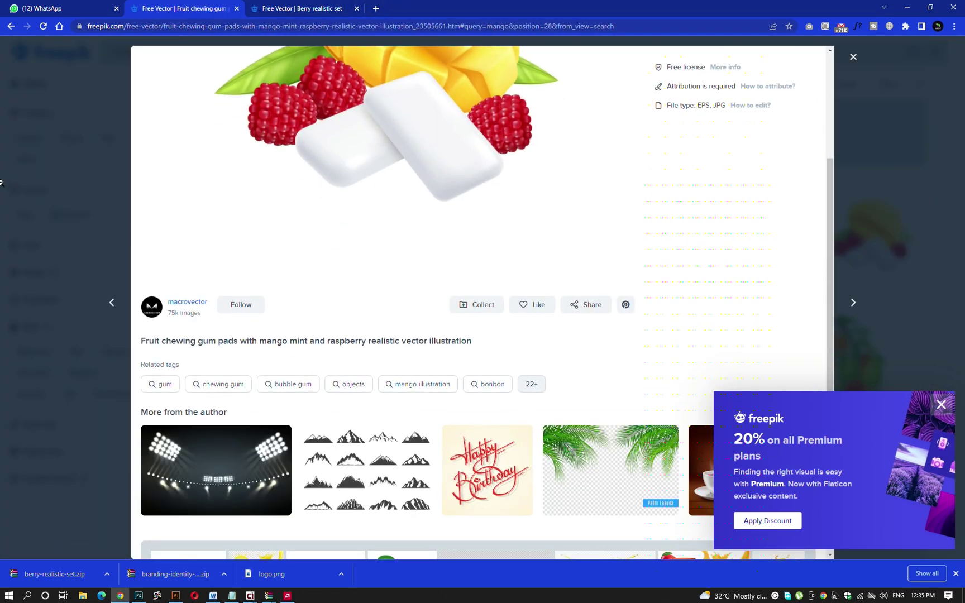
click(2, 182)
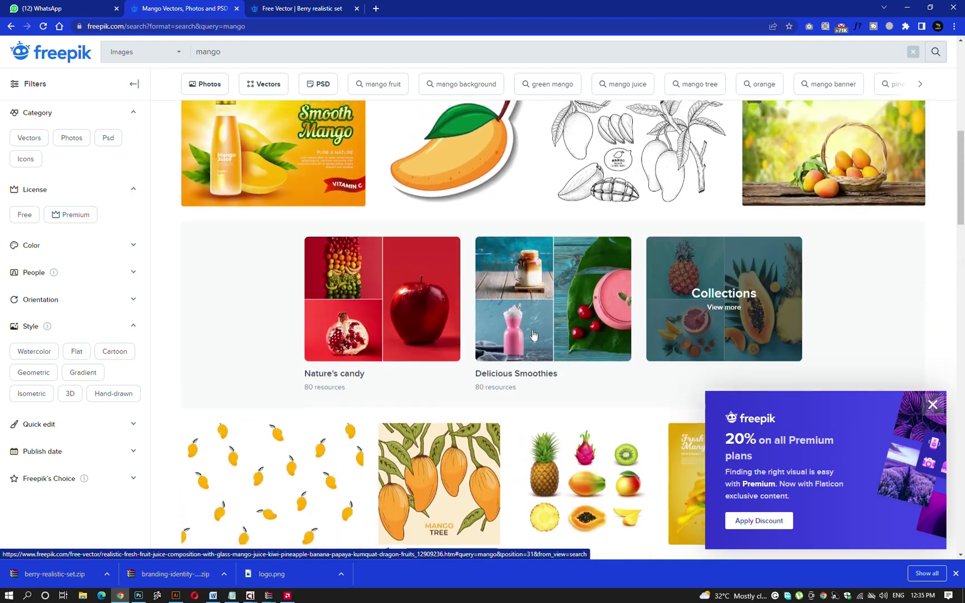
scroll(533, 334, up, 7)
scroll(732, 291, down, 3)
scroll(624, 363, up, 3)
Reopen Fresh mango and free-download it with attribution as fresh-mango.jpg.
click(624, 363)
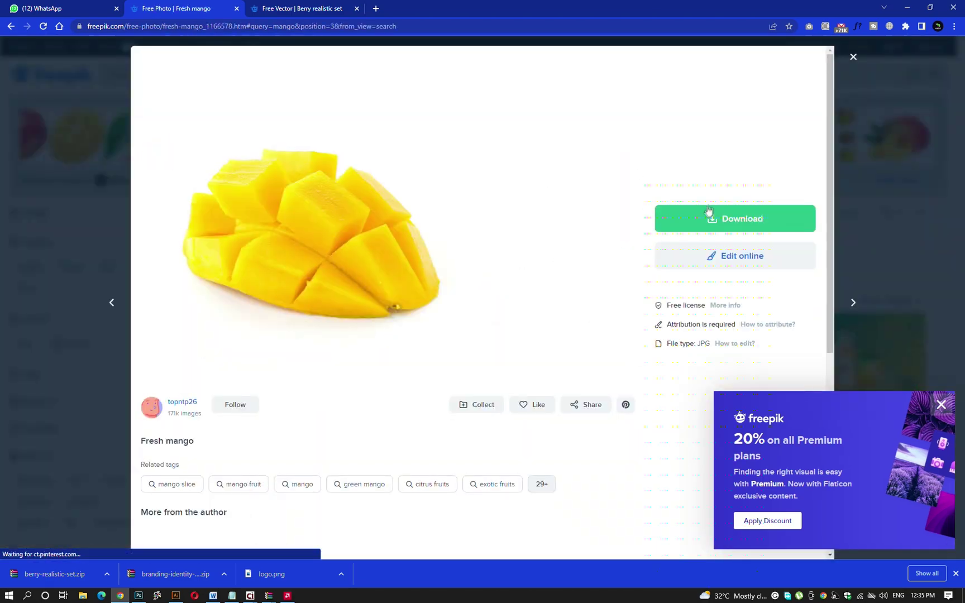
click(708, 210)
click(695, 343)
scroll(527, 313, down, 5)
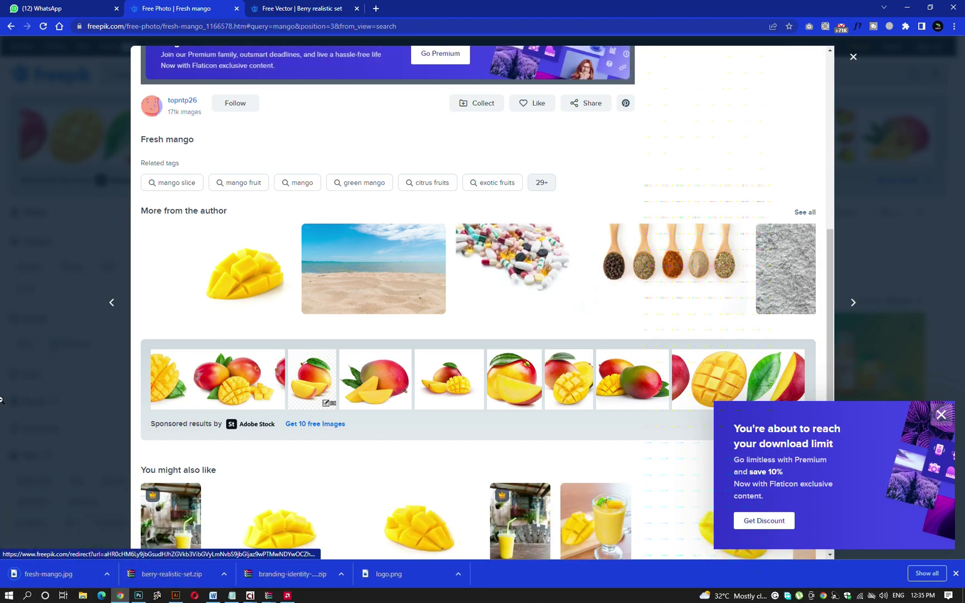
click(2, 379)
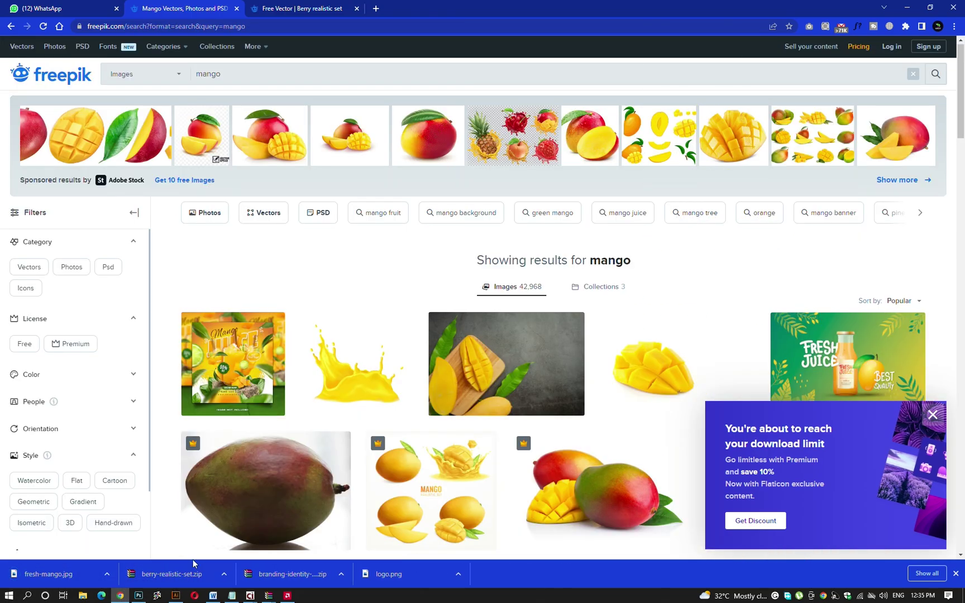
scroll(244, 534, down, 3)
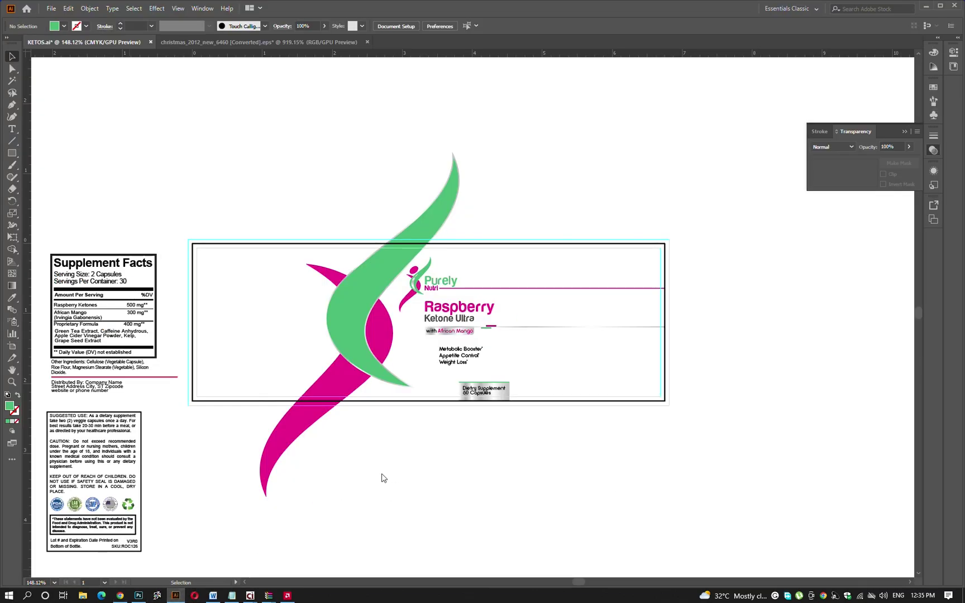
Place fresh-mango.jpg on the artboard and Image Trace it as Low Fidelity Photo.
drag(186, 584, 384, 475)
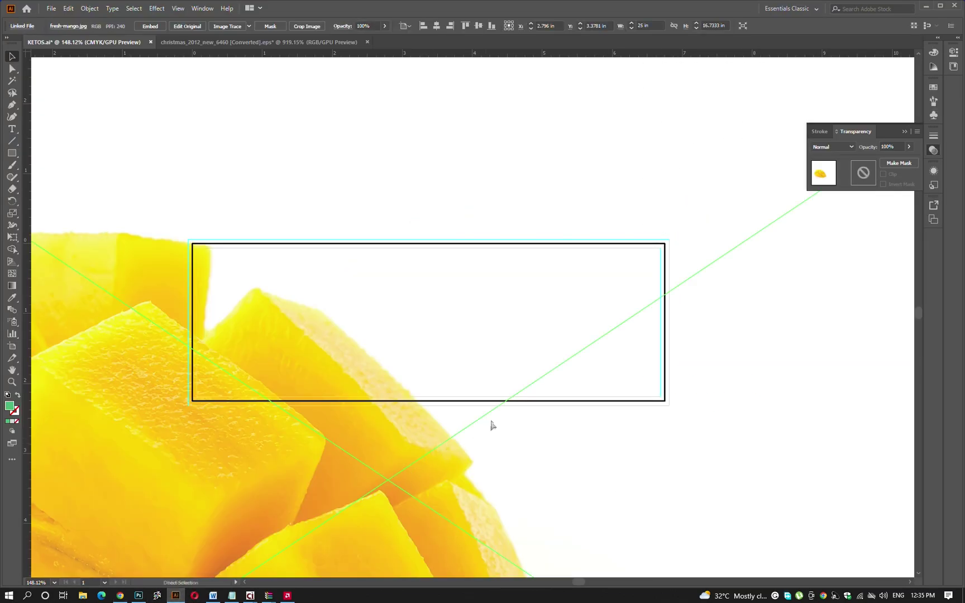
scroll(430, 424, down, 3)
scroll(429, 424, down, 1)
scroll(403, 475, down, 5)
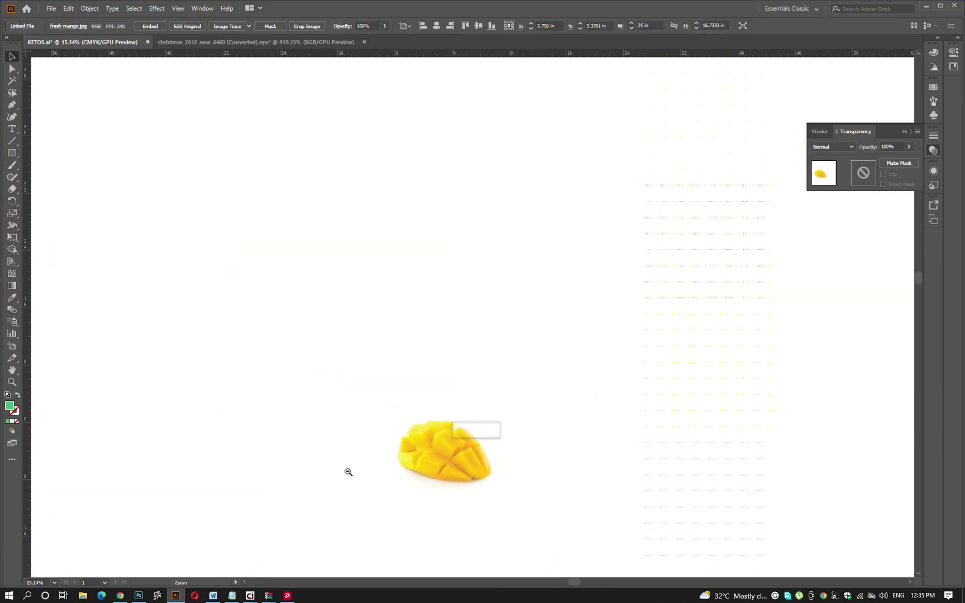
scroll(492, 467, right, 2)
click(512, 434)
click(450, 388)
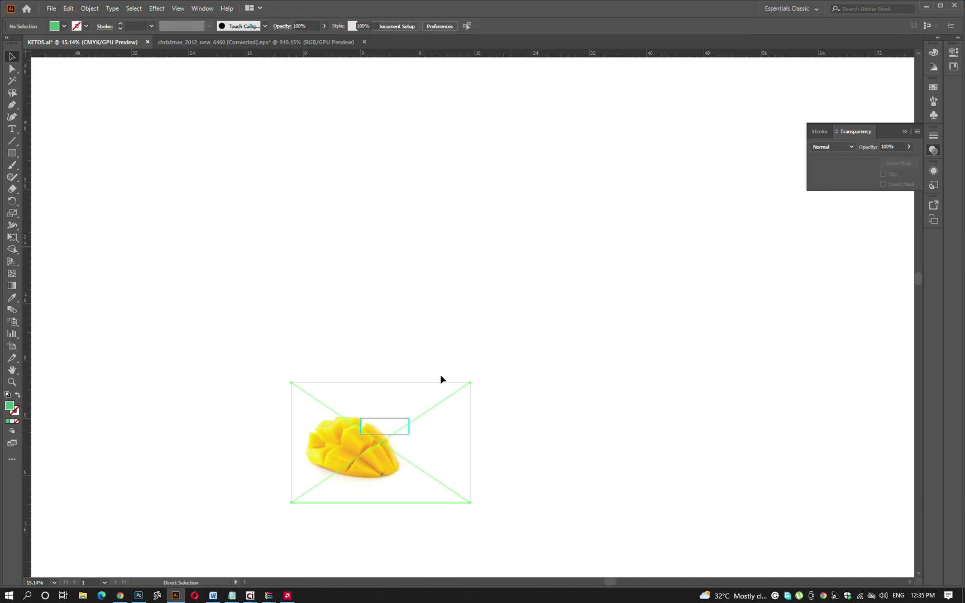
click(248, 25)
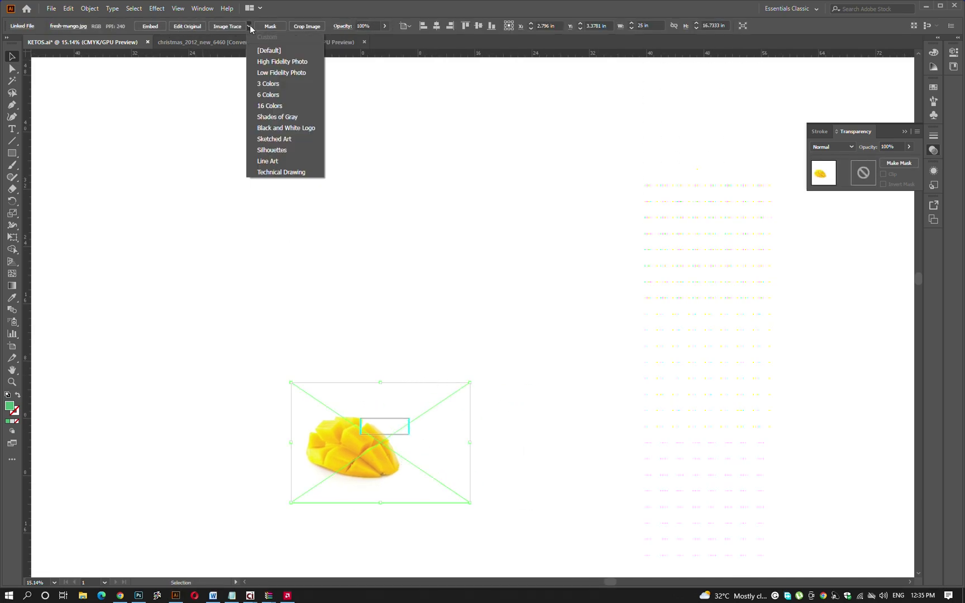
click(268, 74)
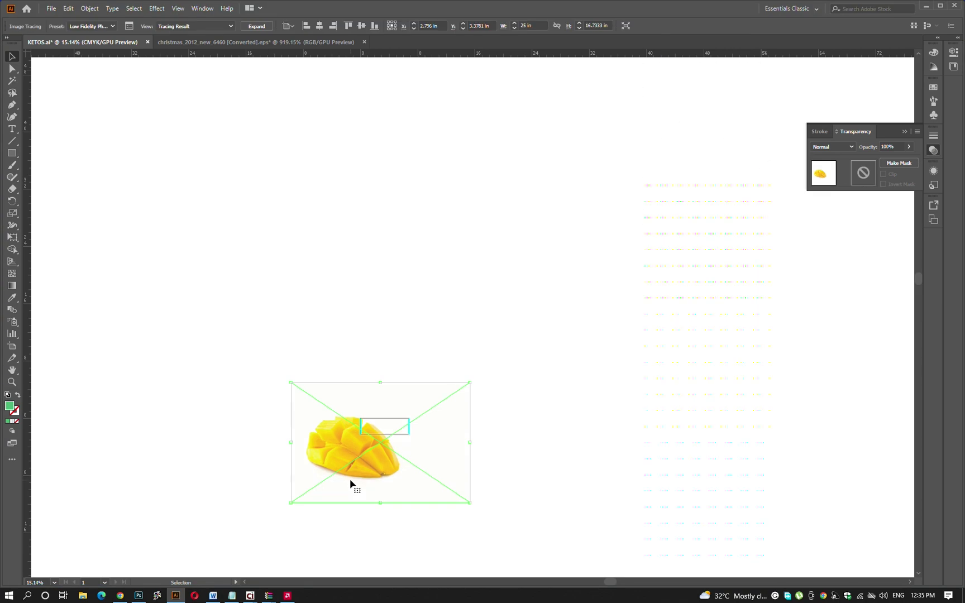
Expand the trace, unite it into one shape, and clip the mango photo to it.
click(256, 26)
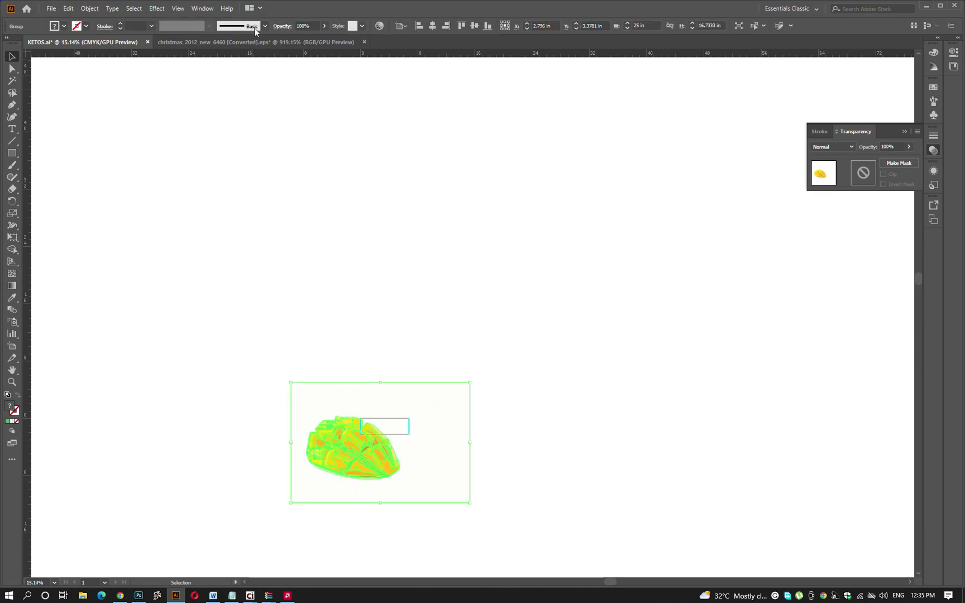
click(446, 407)
ctrl+click(377, 446)
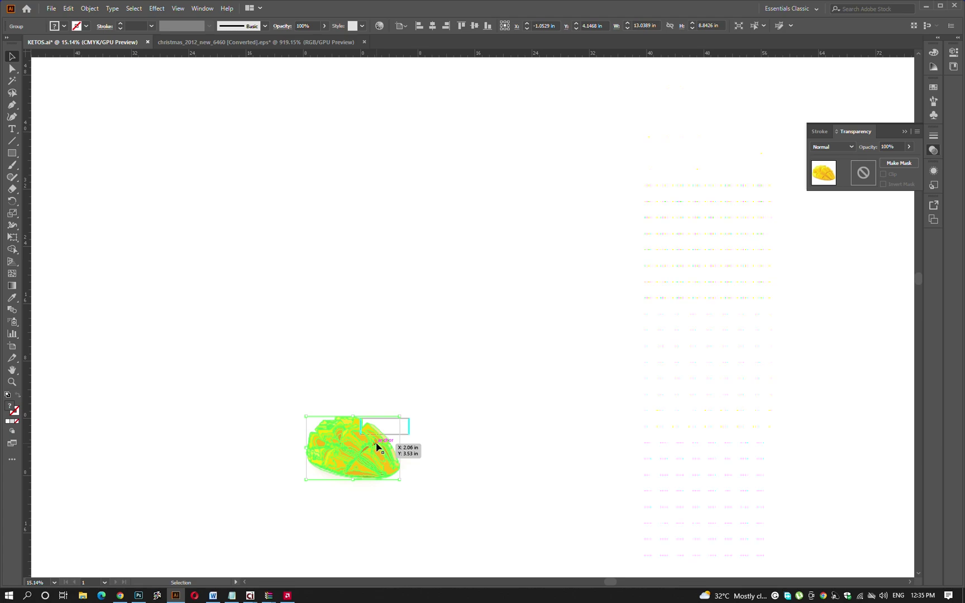
key(shift+ctrl+F9)
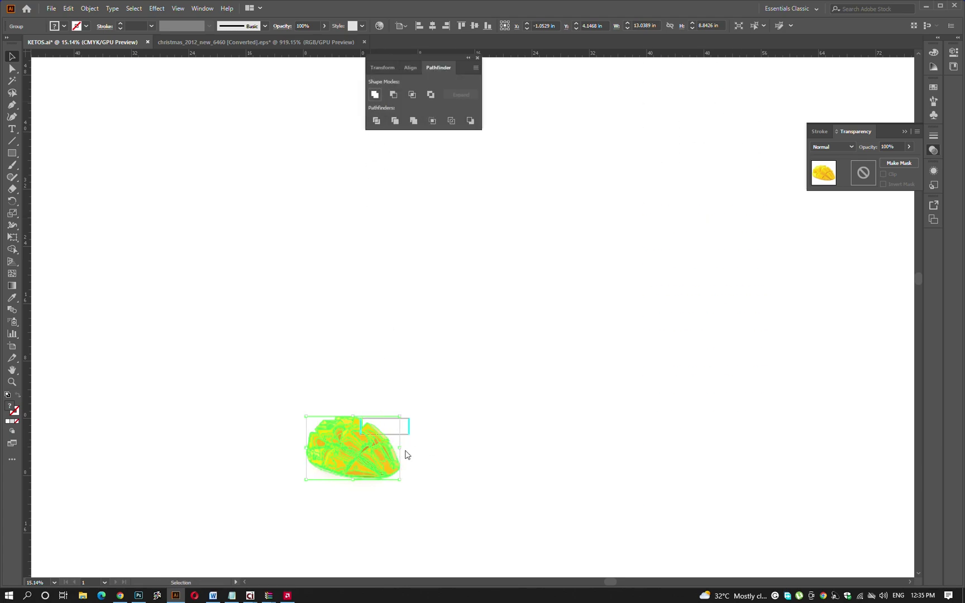
double_click(379, 444)
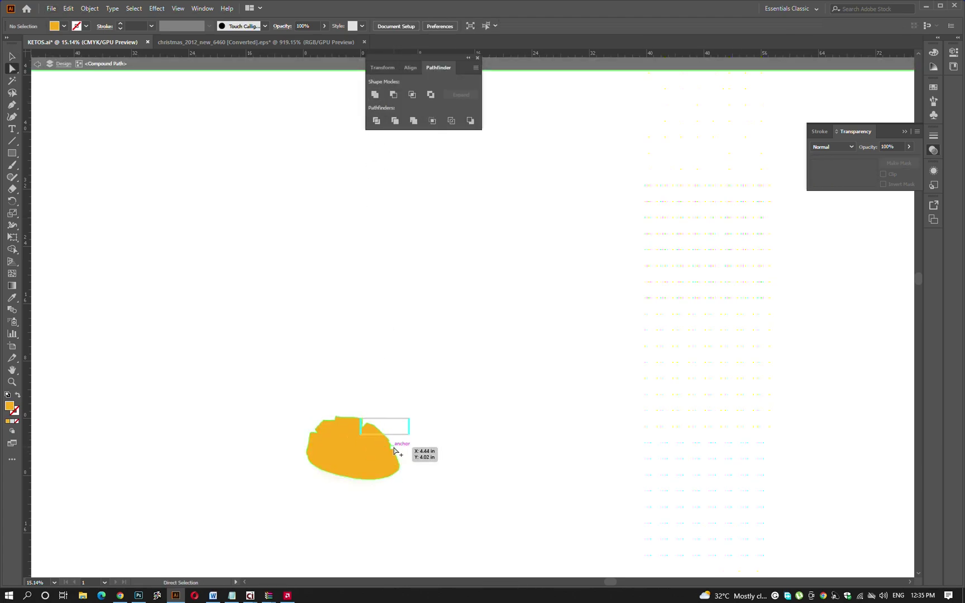
double_click(439, 437)
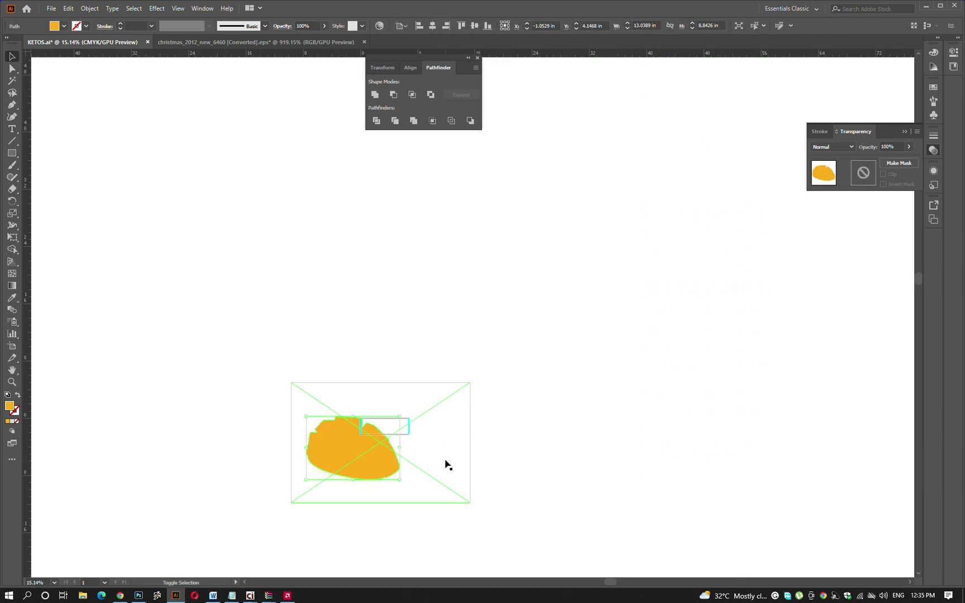
key(ctrl+7)
scroll(388, 465, up, 3)
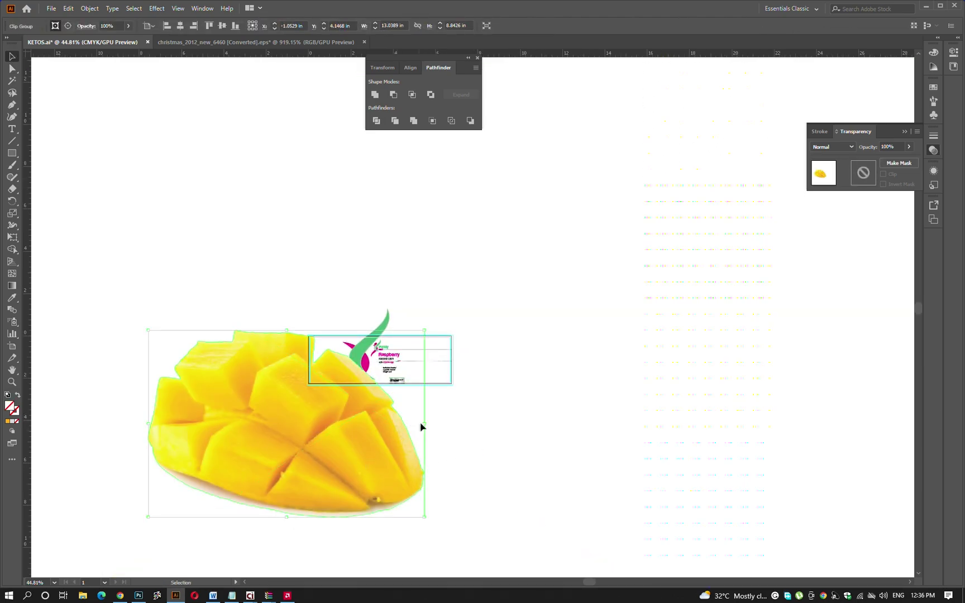
drag(421, 427, 316, 428)
Move and resize the mango cutout beside the green swoosh under the tagline.
scroll(308, 401, up, 2)
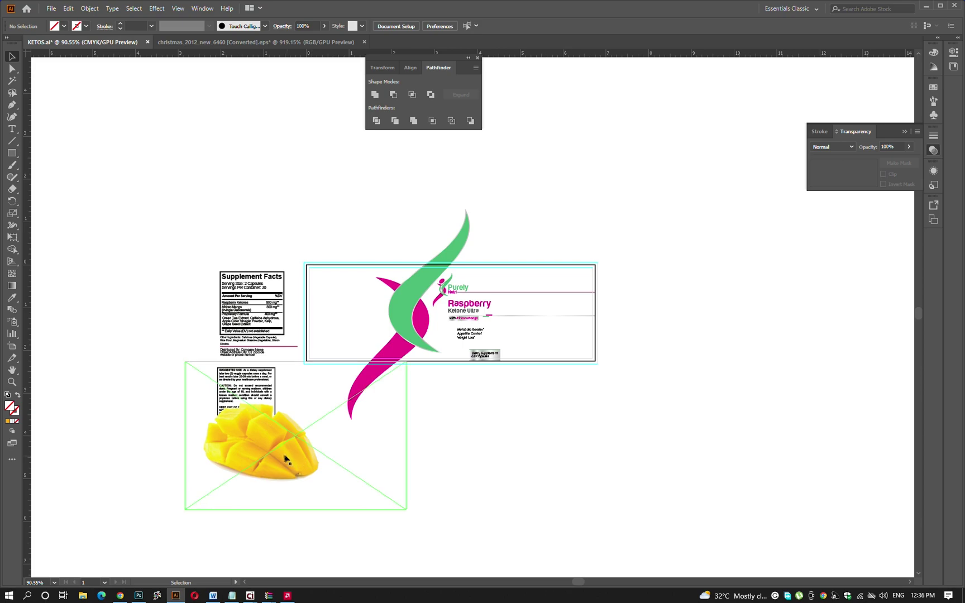
scroll(302, 446, up, 4)
mouse_move(700, 340)
mouse_down()
mouse_move(528, 338)
mouse_move(458, 395)
mouse_up()
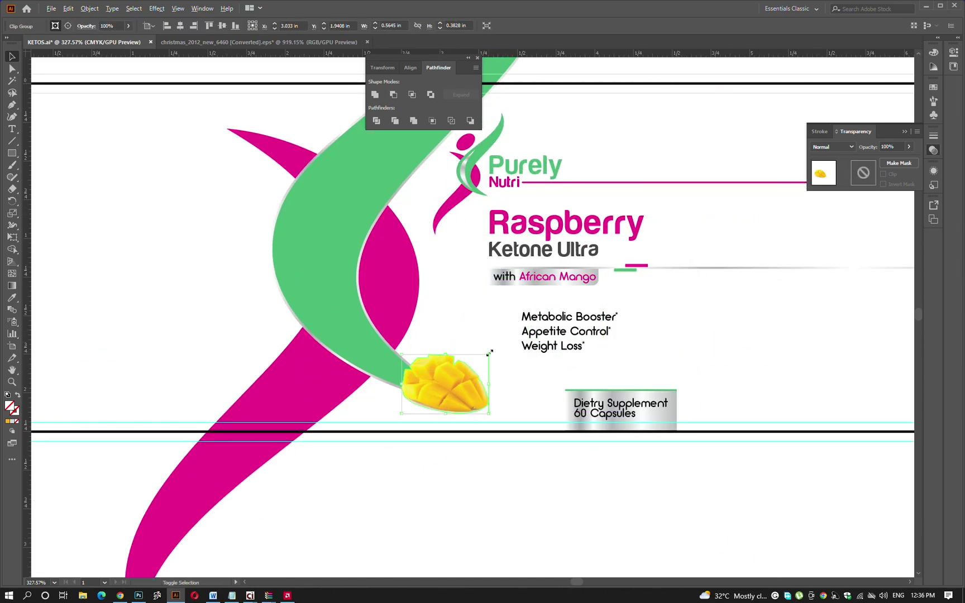
drag(489, 353, 527, 324)
drag(459, 355, 460, 337)
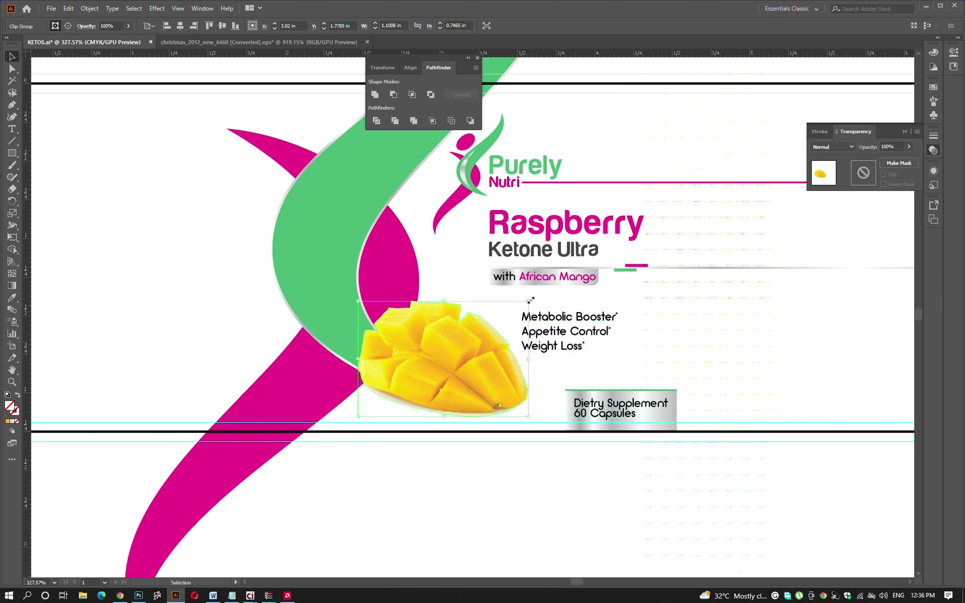
click(515, 506)
Select the Metabolic Booster benefits text block and switch to the Pen tool.
scroll(515, 506, down, 1)
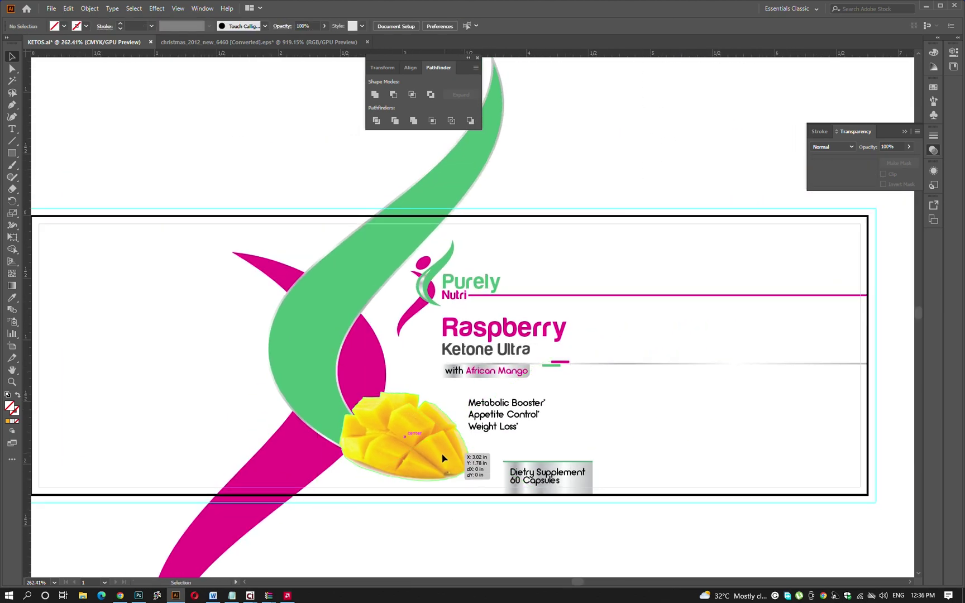
click(475, 416)
scroll(475, 416, up, 5)
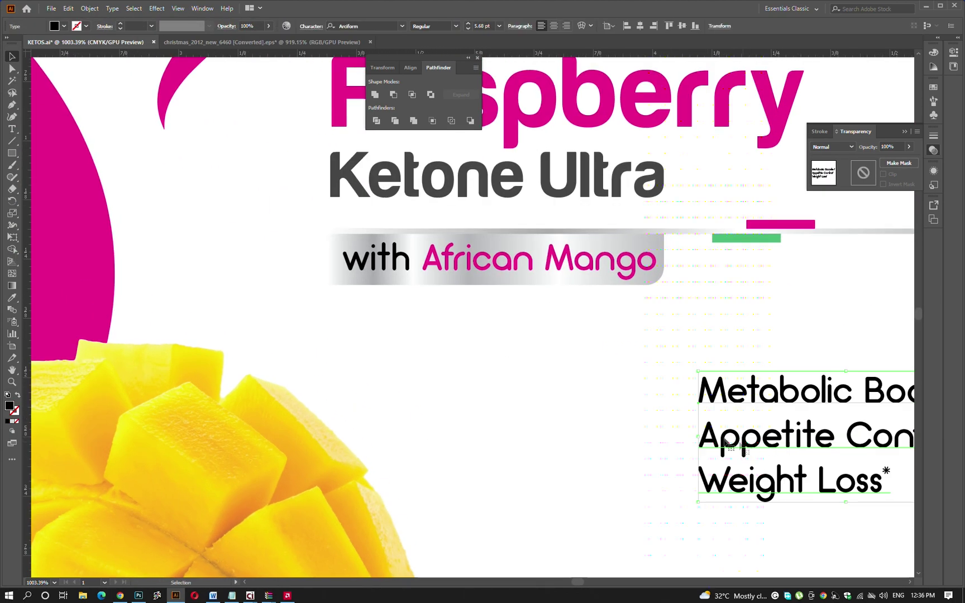
scroll(505, 291, down, 3)
scroll(410, 334, up, 1)
scroll(500, 327, up, 1)
scroll(425, 317, up, 1)
key(p)
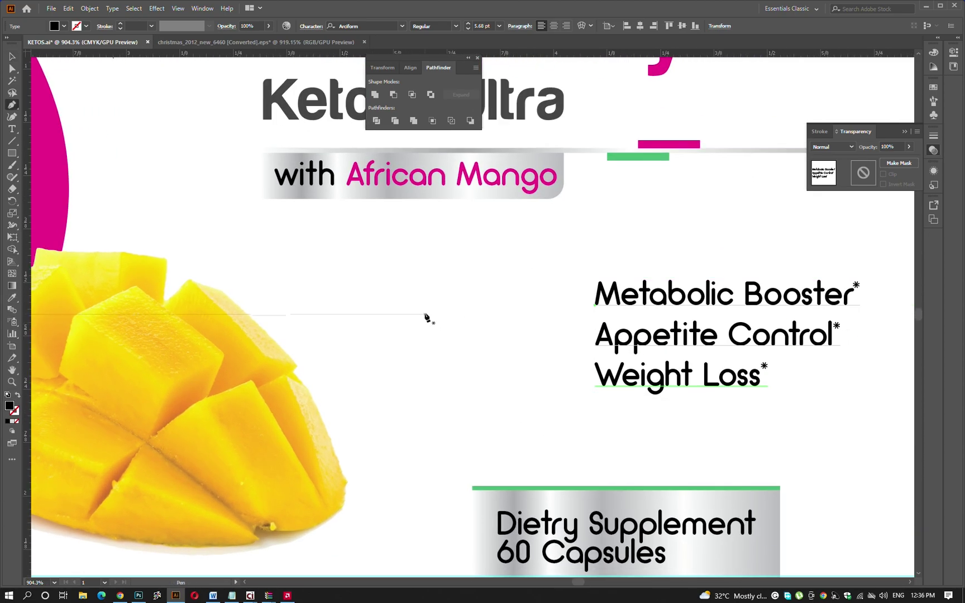
scroll(425, 318, down, 1)
Draw a magenta arc beside the mango and add three green dots along it.
click(280, 266)
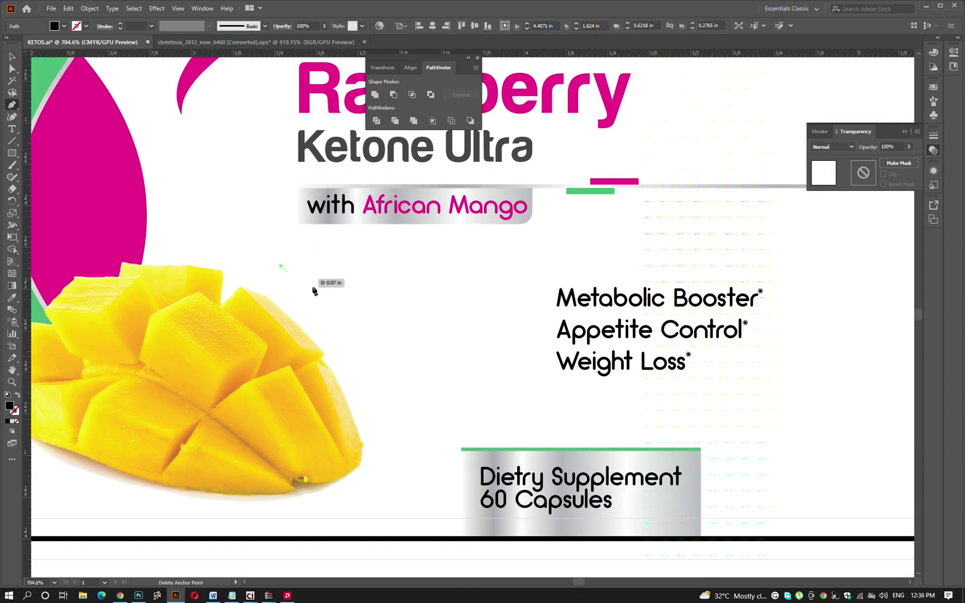
key(Escape)
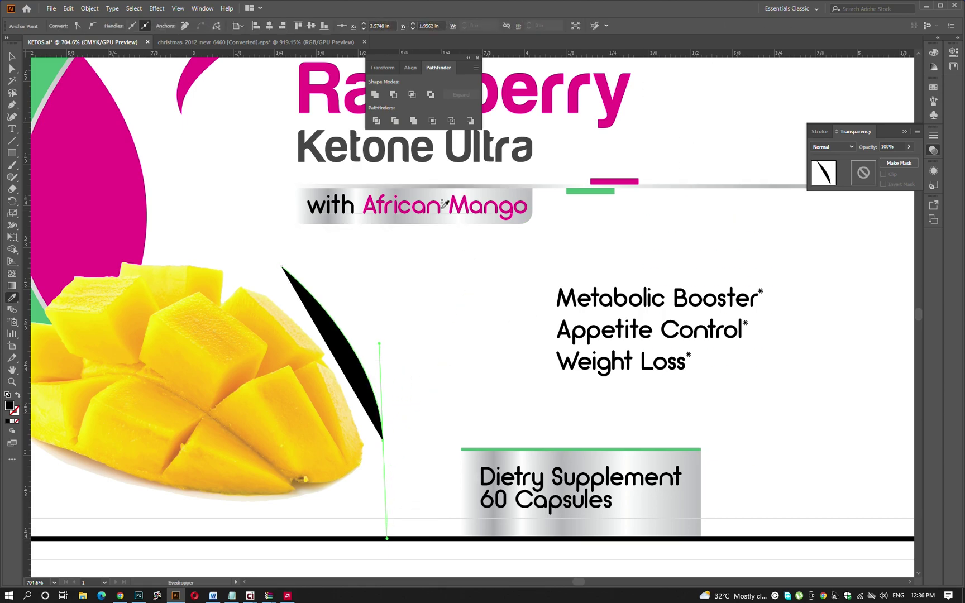
key(v)
drag(349, 342, 376, 338)
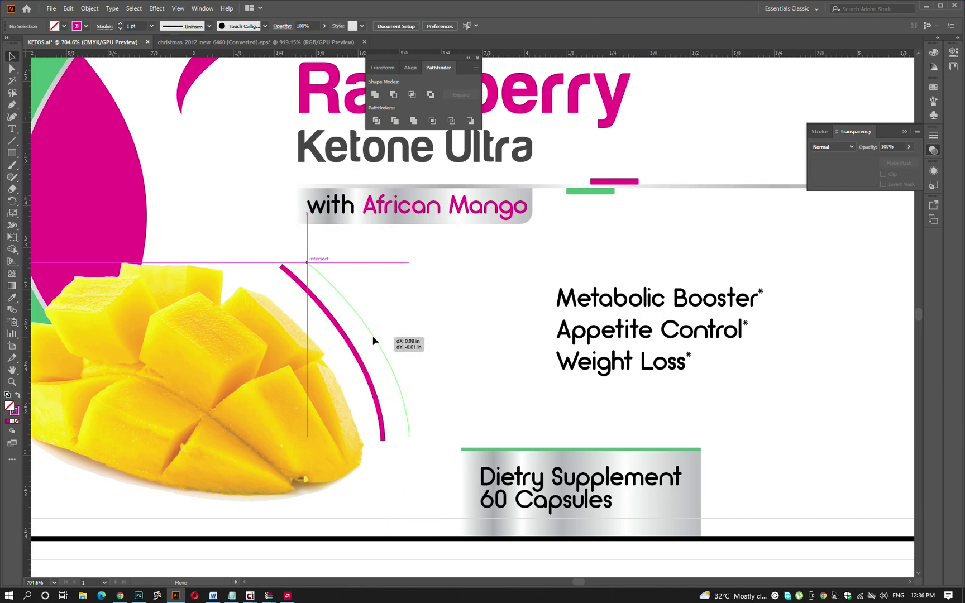
click(430, 337)
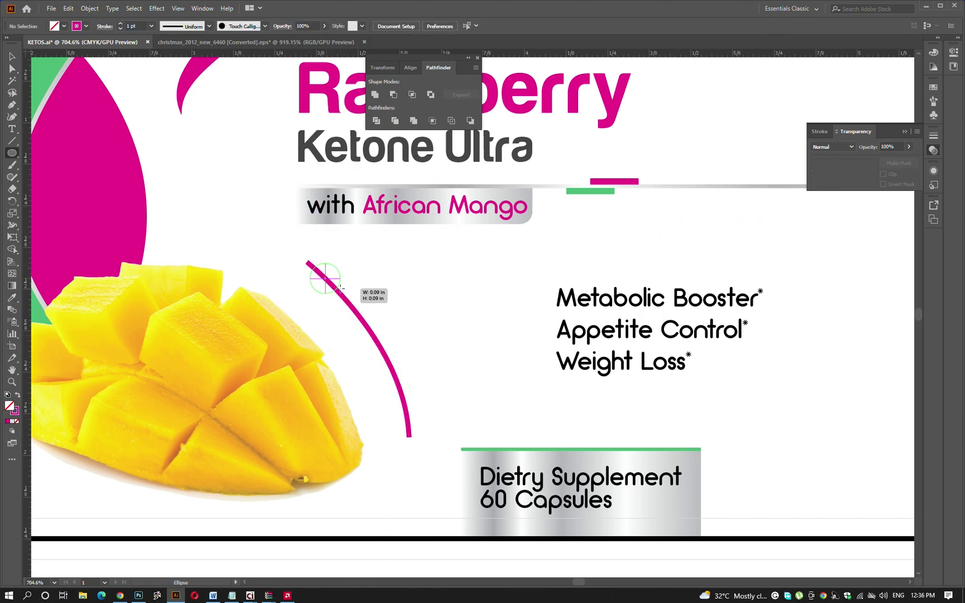
drag(337, 288, 410, 359)
key(ctrl+d)
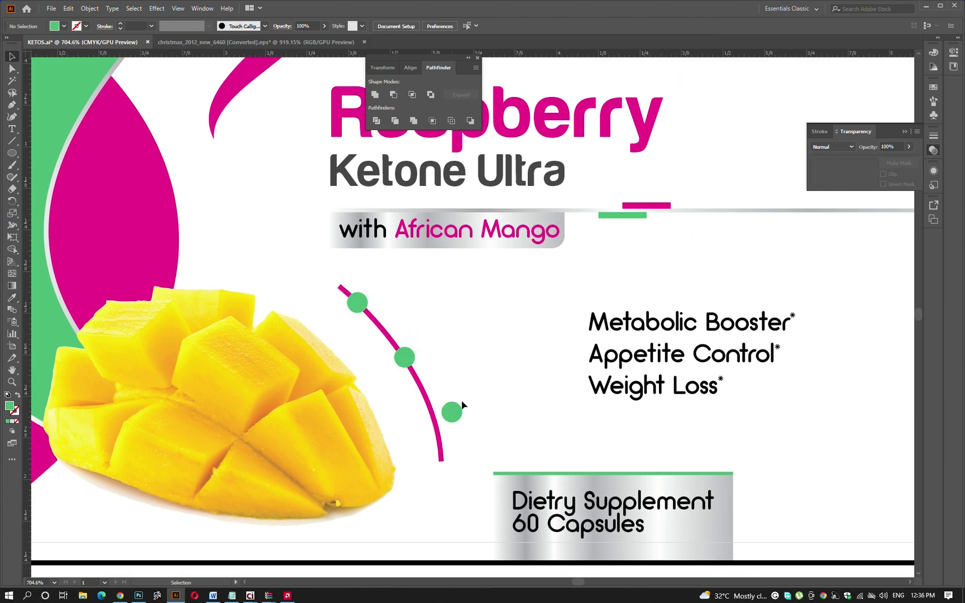
drag(444, 424, 437, 424)
Copy the Metabolic Booster line into its own text beside the first dot.
click(642, 322)
triple_click(642, 322)
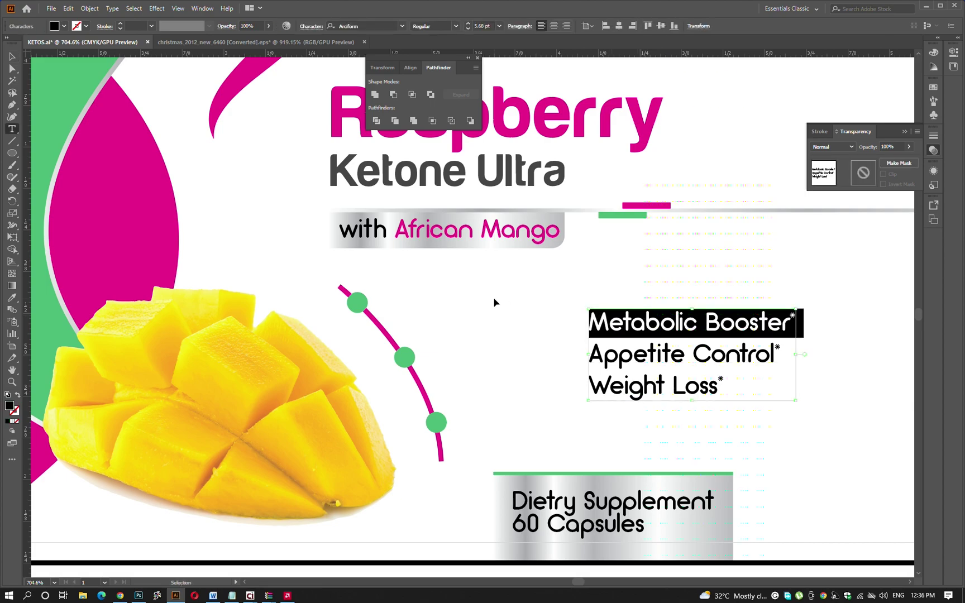
key(ctrl+c)
key(Escape)
key(ctrl+v)
mouse_move(450, 313)
mouse_down()
mouse_move(465, 308)
mouse_move(524, 356)
mouse_up()
Place Appetite Control and Weight Loss beside their dots and delete the original benefits block.
triple_click(676, 353)
key(ctrl+v)
key(v)
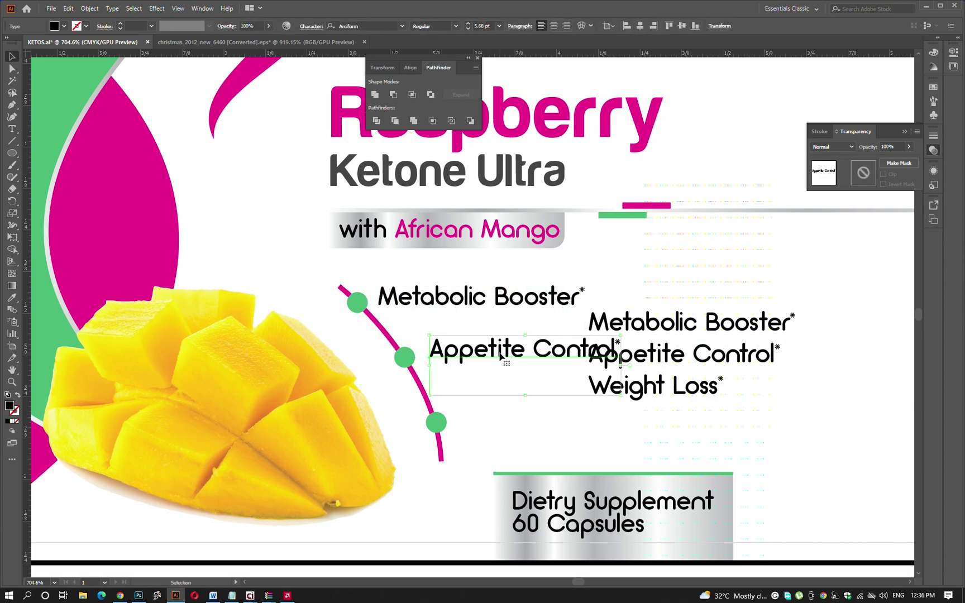
triple_click(656, 391)
key(ctrl+c)
key(ctrl+v)
key(v)
drag(458, 324, 519, 424)
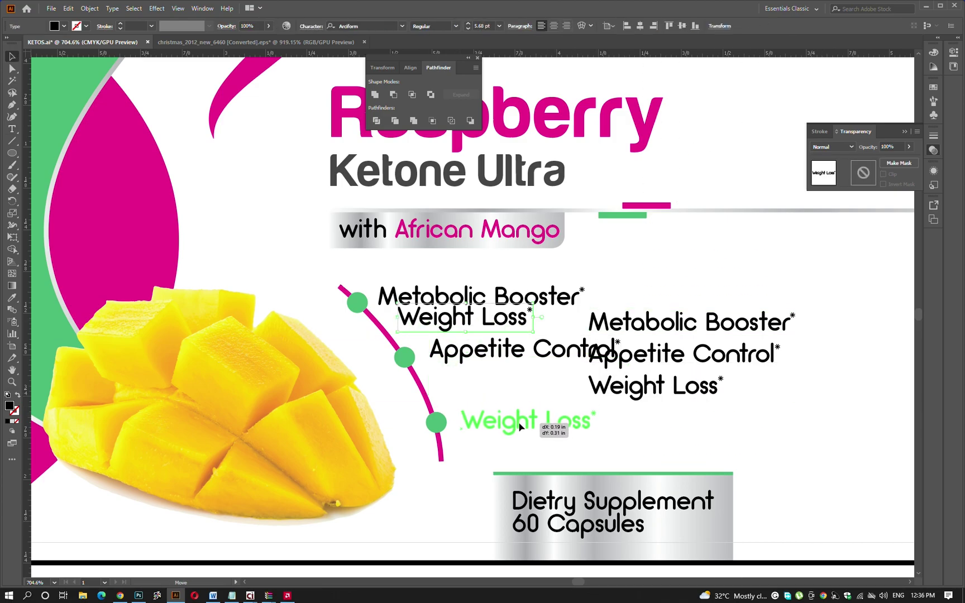
click(683, 321)
key(Delete)
scroll(684, 316, down, 2)
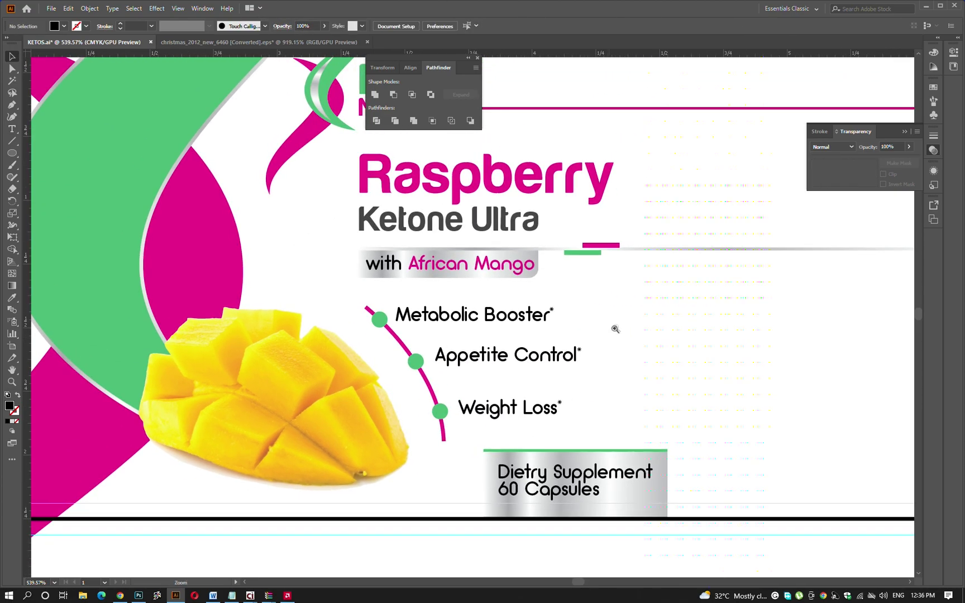
scroll(614, 329, down, 1)
Taper the magenta arc with the Width tool, thin at the ends and thicker along its length.
key(a)
click(477, 420)
scroll(480, 424, up, 4)
key(shift+w)
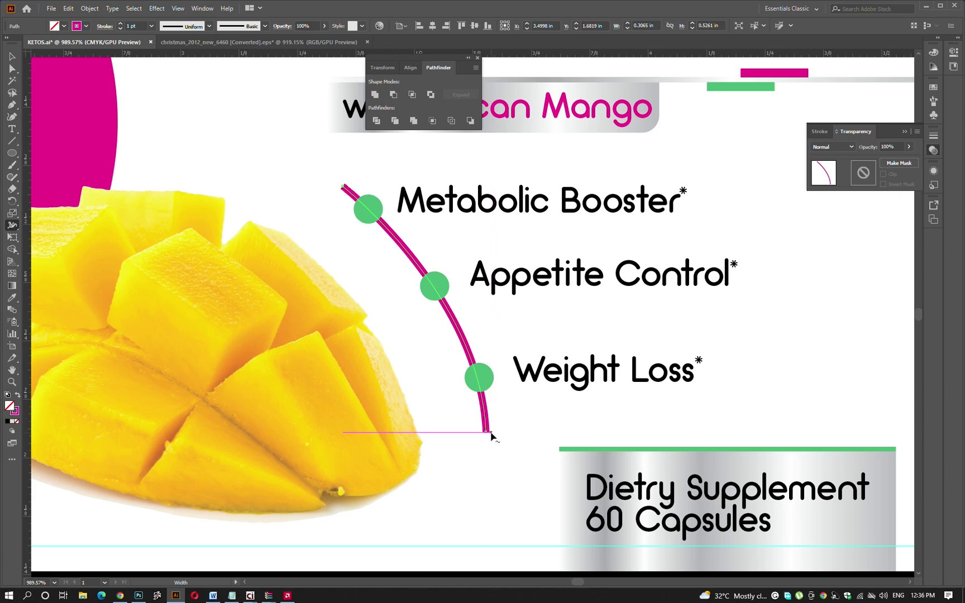
drag(487, 436, 485, 436)
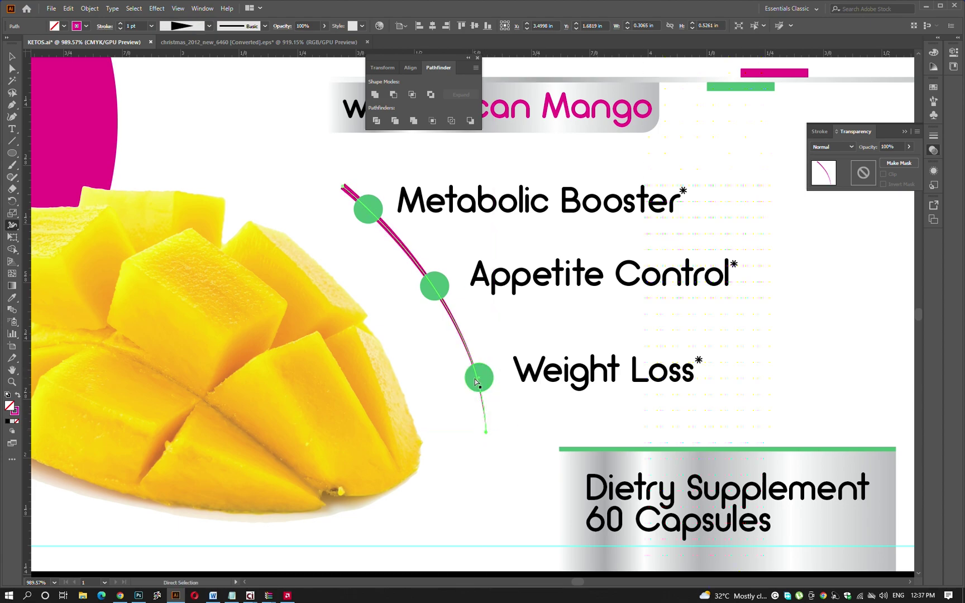
drag(476, 382, 481, 382)
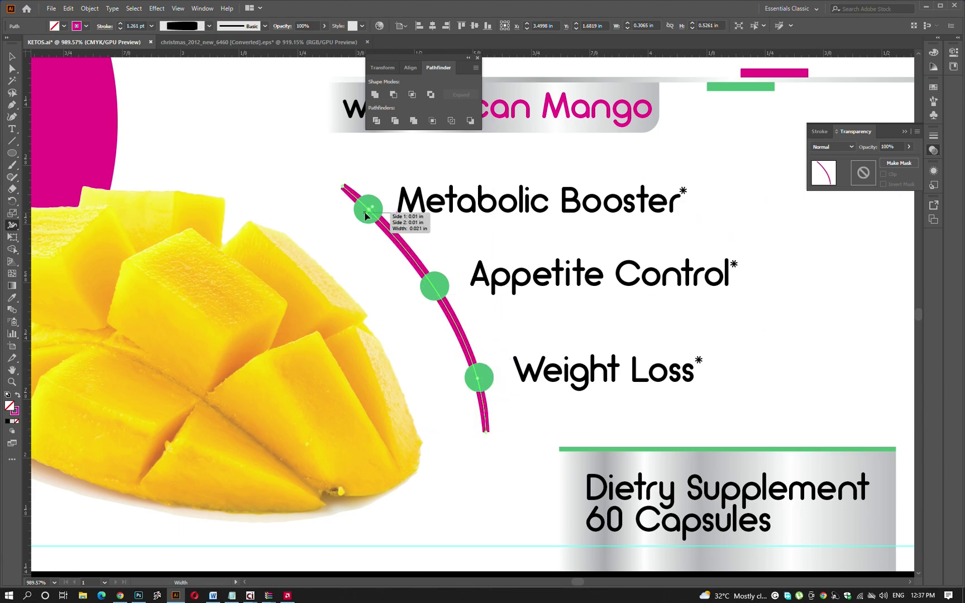
drag(366, 216, 363, 195)
ctrl+click(507, 411)
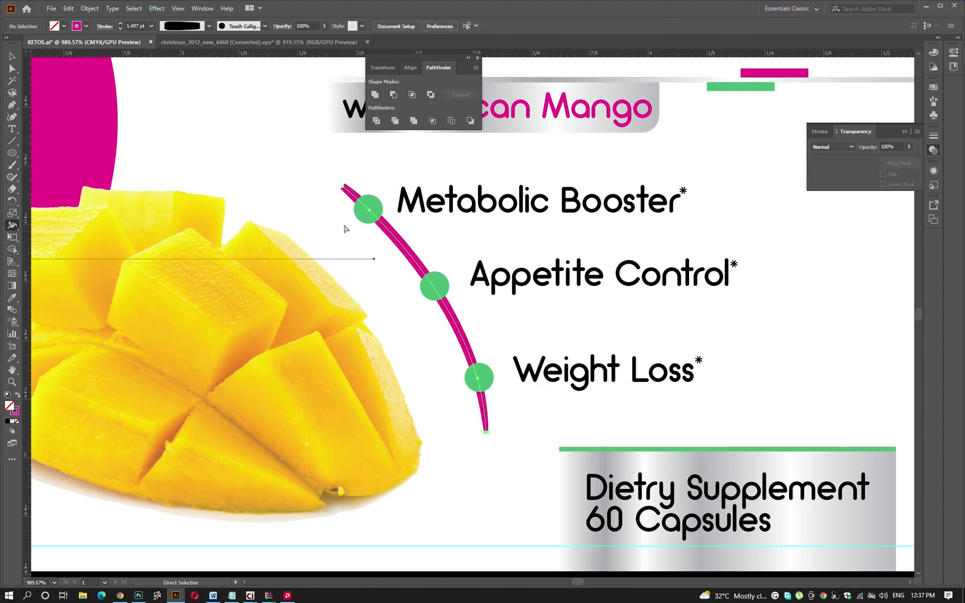
key(v)
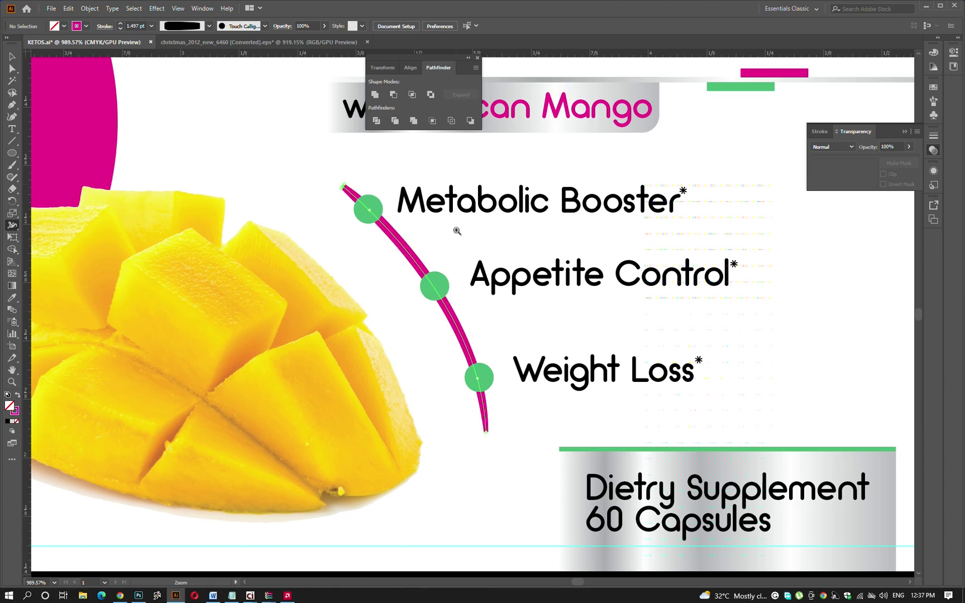
Move the Dietry Supplement box slightly left and zoom out to the whole label.
scroll(687, 341, down, 3)
scroll(687, 340, down, 2)
key(Tab)
click(641, 430)
drag(641, 430, 626, 430)
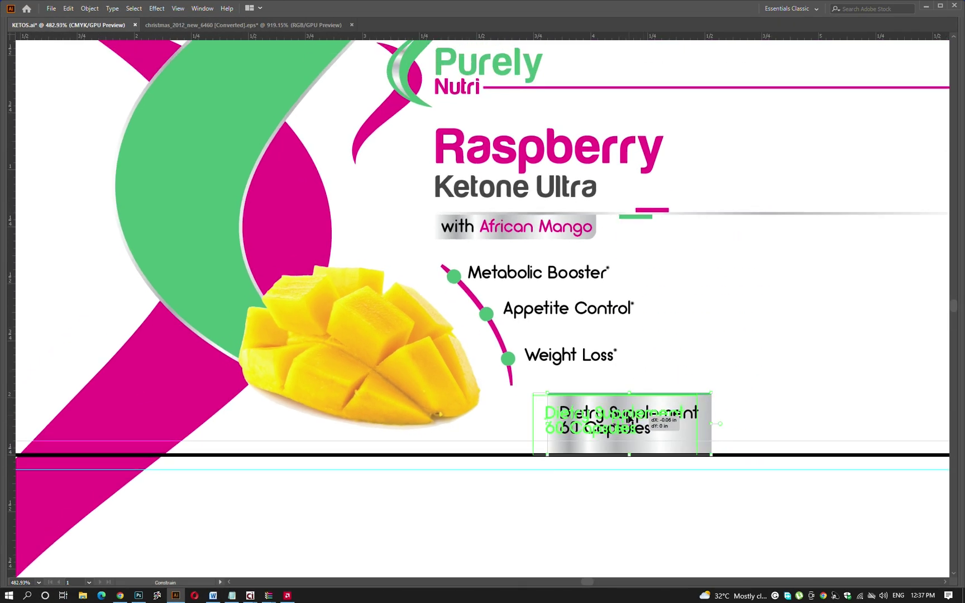
key(z)
alt+click(638, 368)
alt+click(607, 369)
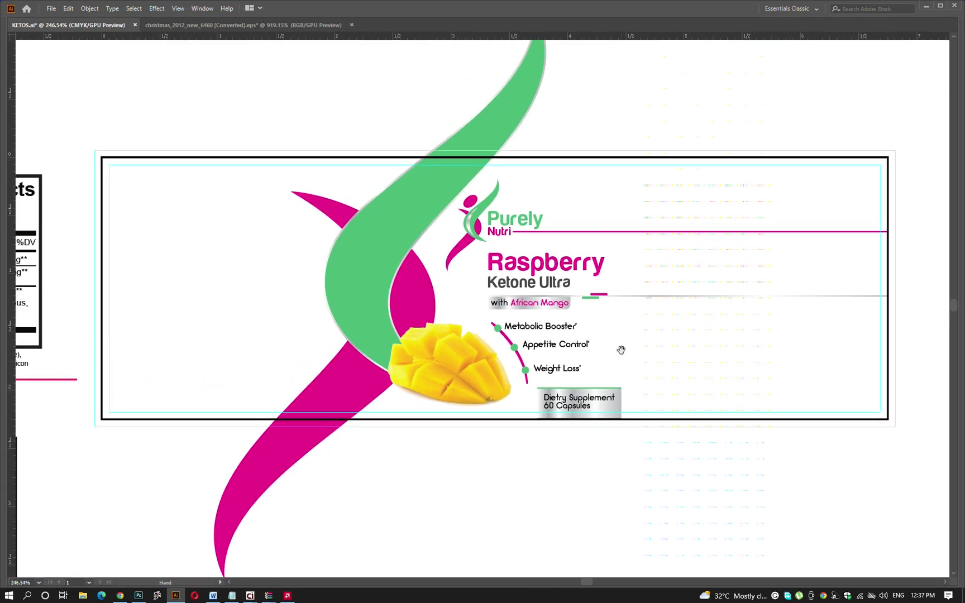
scroll(588, 352, right, 3)
scroll(579, 347, down, 1)
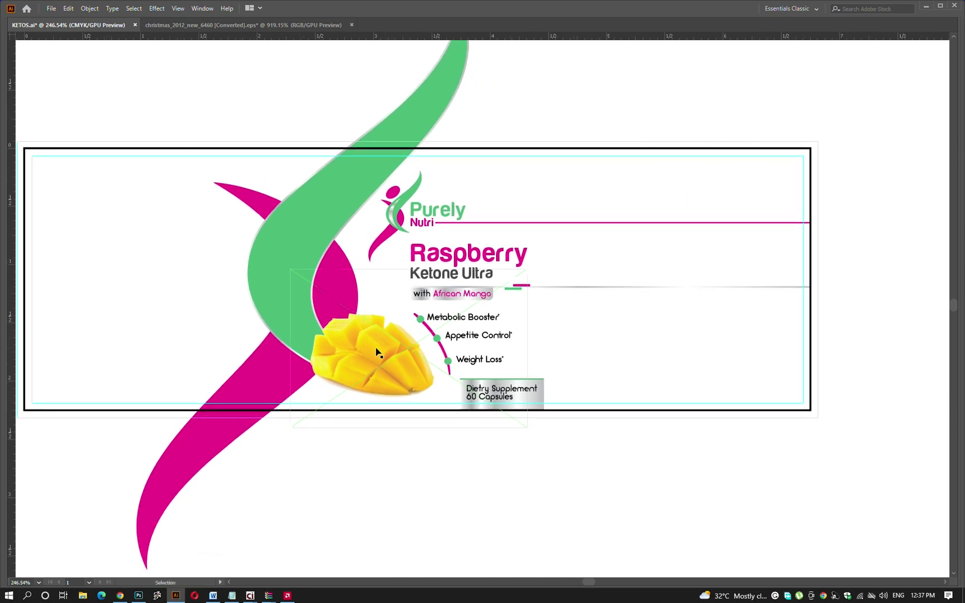
click(121, 595)
Open 3468.eps from berry-realistic-set.zip in Illustrator and select its raspberries.
click(170, 574)
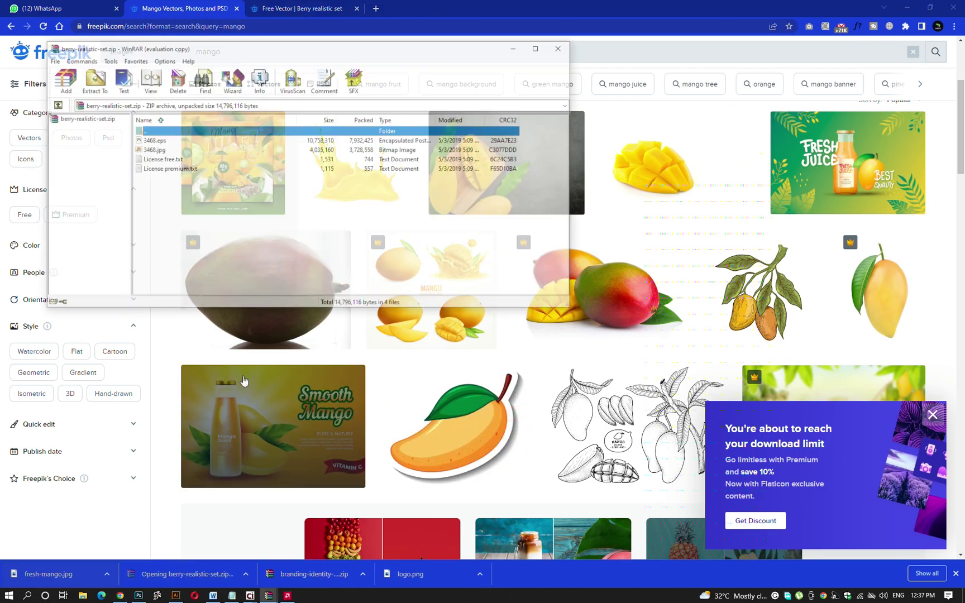
double_click(152, 140)
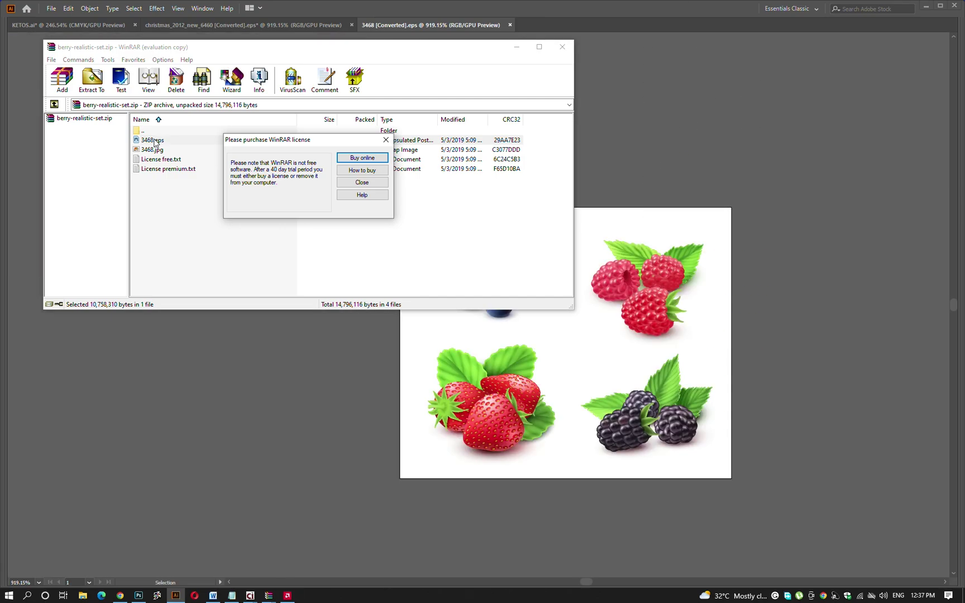
click(385, 140)
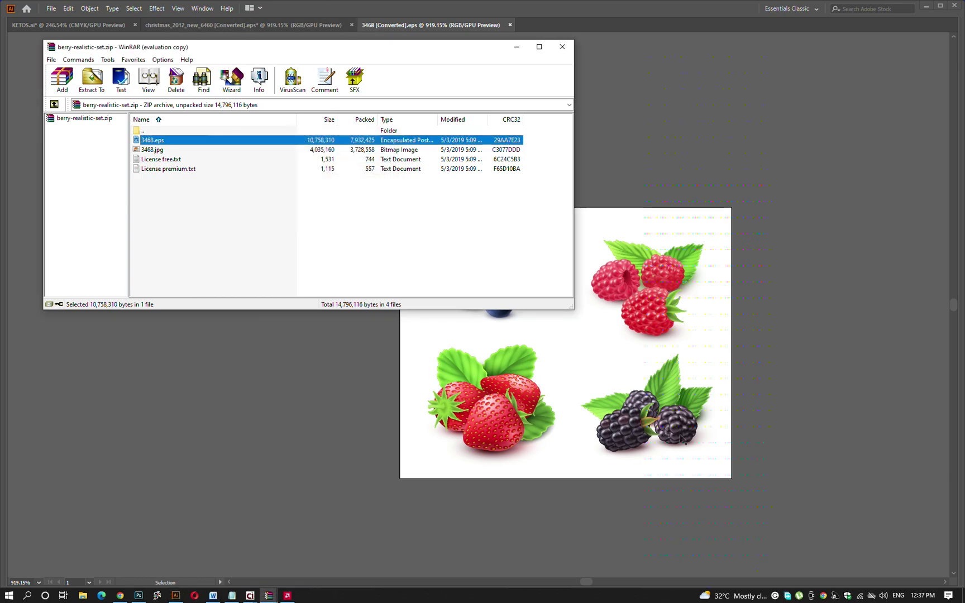
click(618, 312)
Bring the raspberries into KETOS.ai and delete their three shadow ellipses.
key(a)
key(ctrl+shift+Tab)
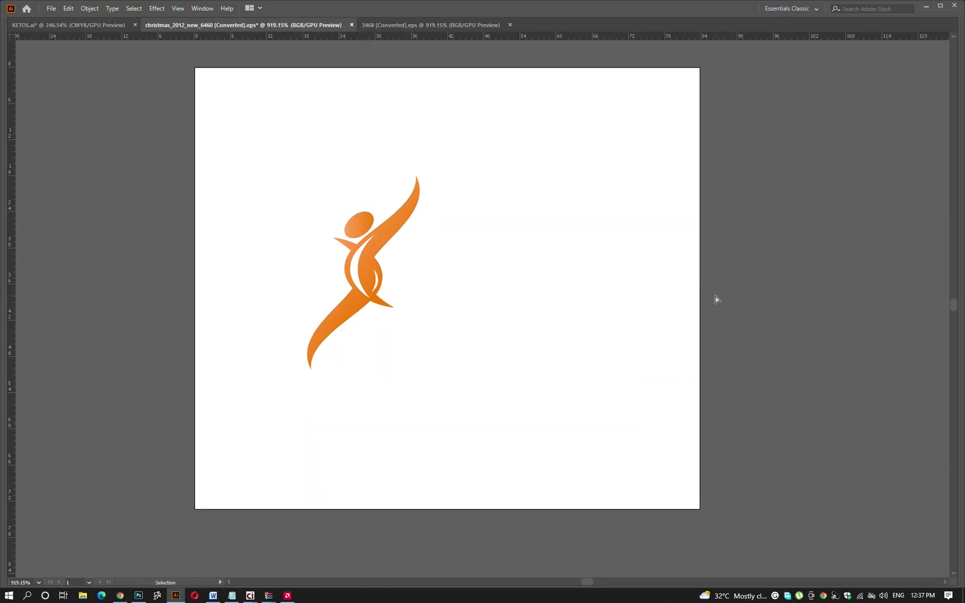
key(ctrl+shift+Tab)
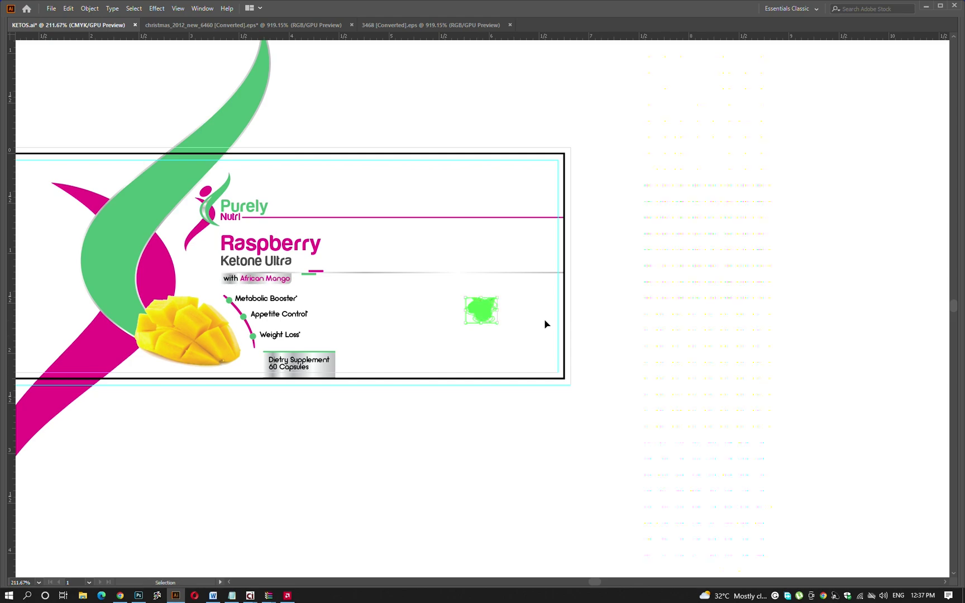
scroll(477, 322, up, 10)
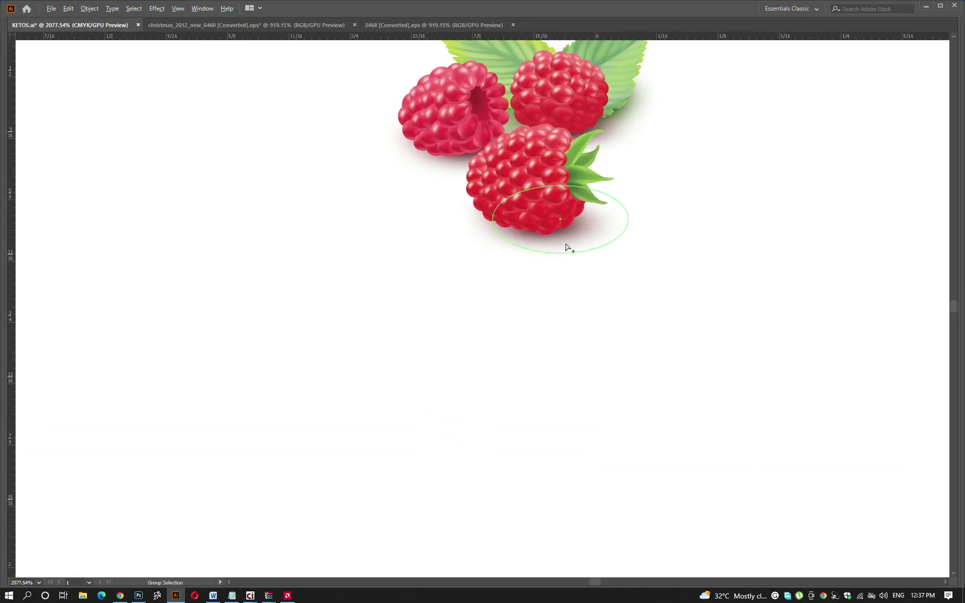
click(567, 296)
key(Delete)
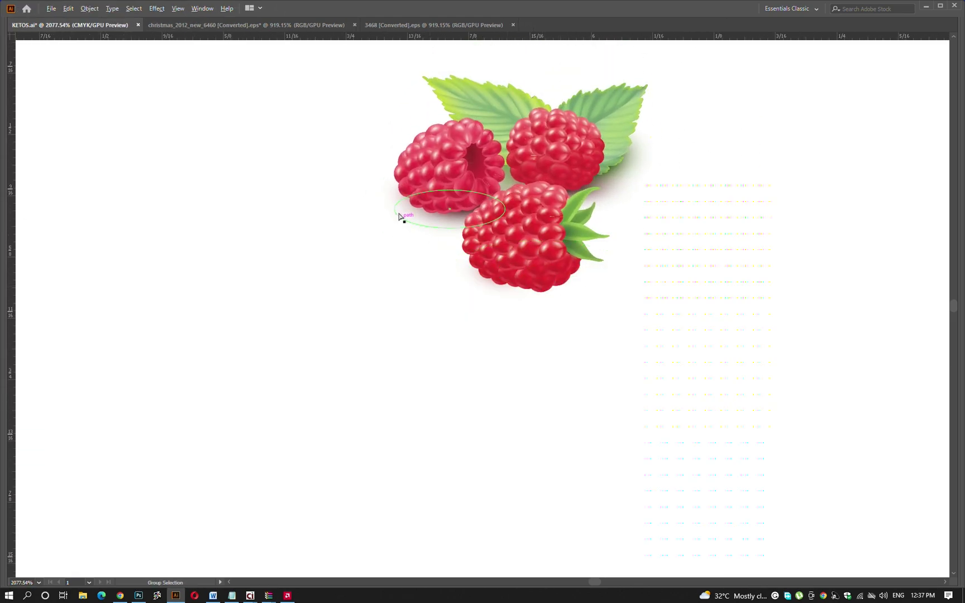
key(Delete)
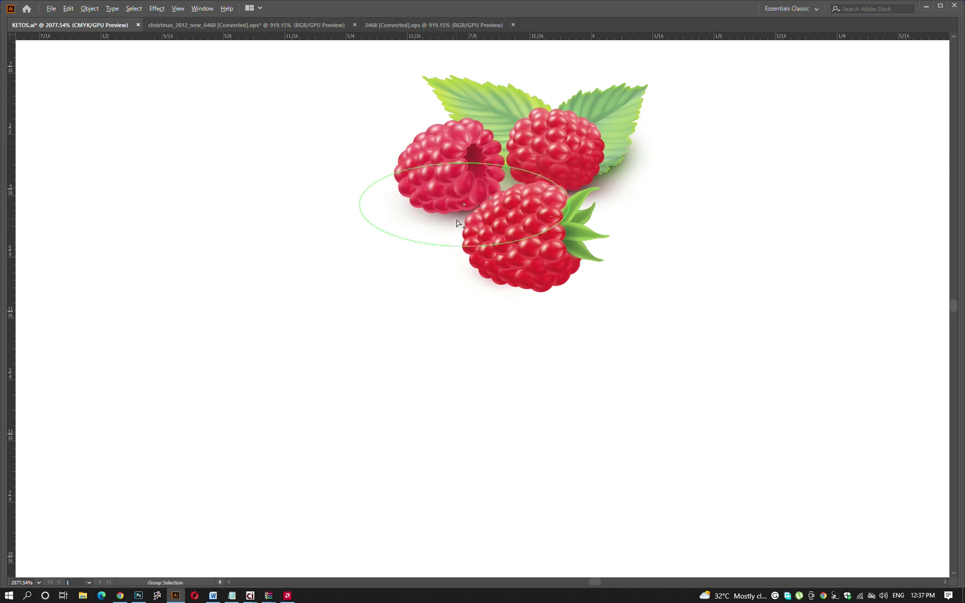
alt+click(456, 224)
key(Delete)
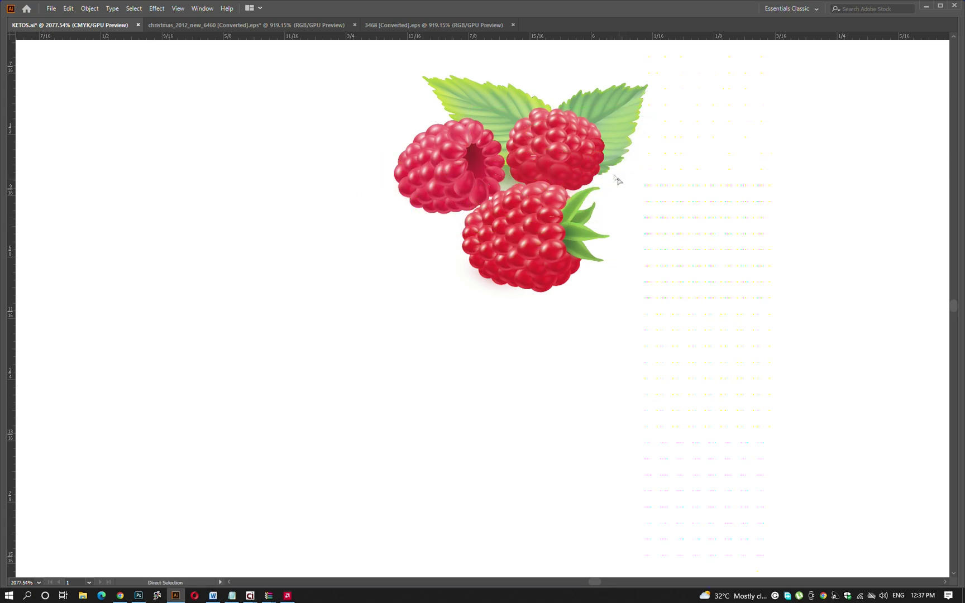
Move the raspberry cluster down beside the mango's lower edge.
drag(623, 192, 621, 263)
click(502, 280)
click(484, 369)
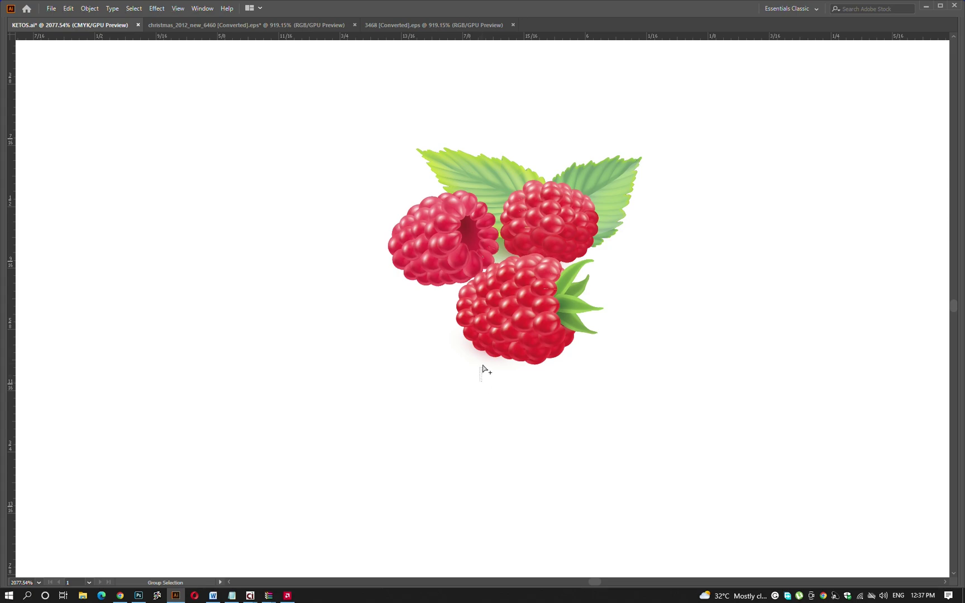
alt+scroll(466, 422, down, 3)
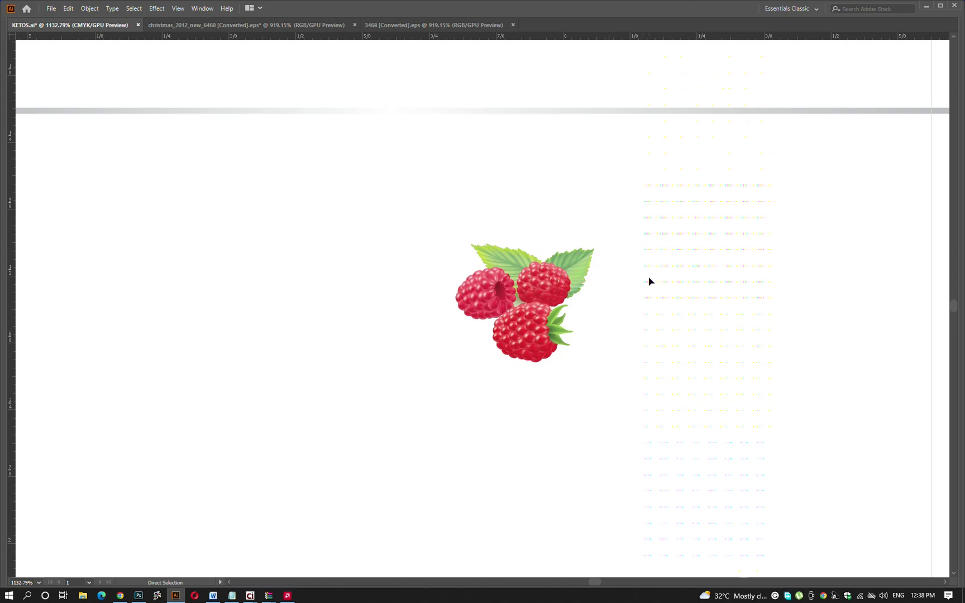
scroll(649, 281, down, 5)
drag(595, 302, 256, 408)
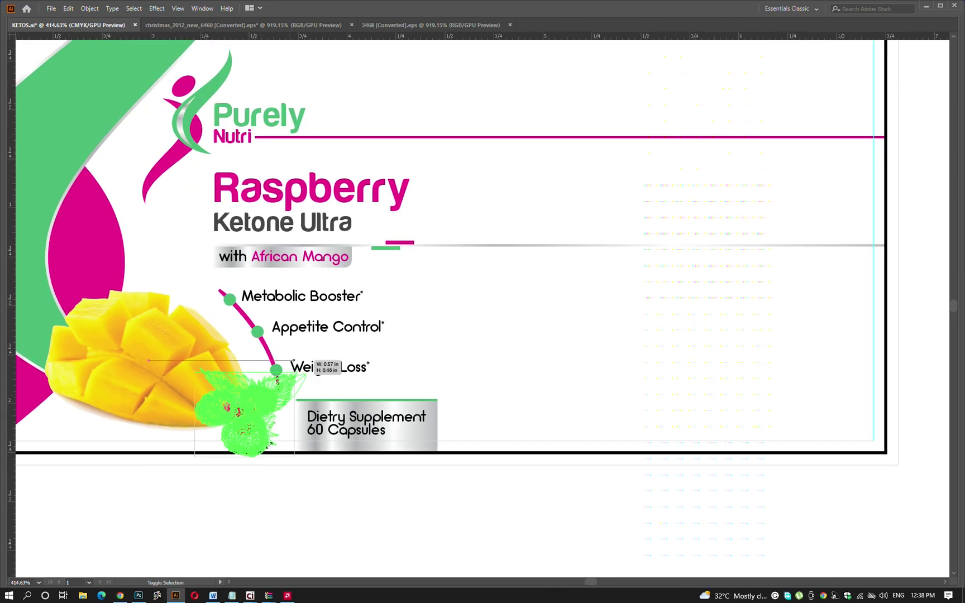
scroll(268, 397, up, 5)
mouse_move(298, 531)
mouse_down()
mouse_move(298, 489)
mouse_move(388, 515)
mouse_up()
scroll(319, 472, down, 5)
scroll(313, 426, up, 3)
click(314, 426)
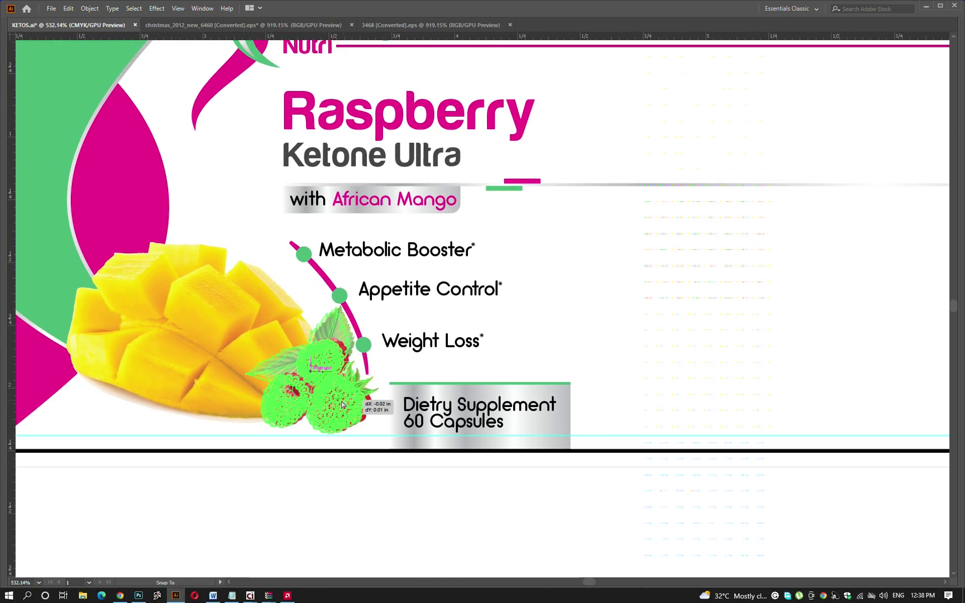
scroll(313, 426, down, 3)
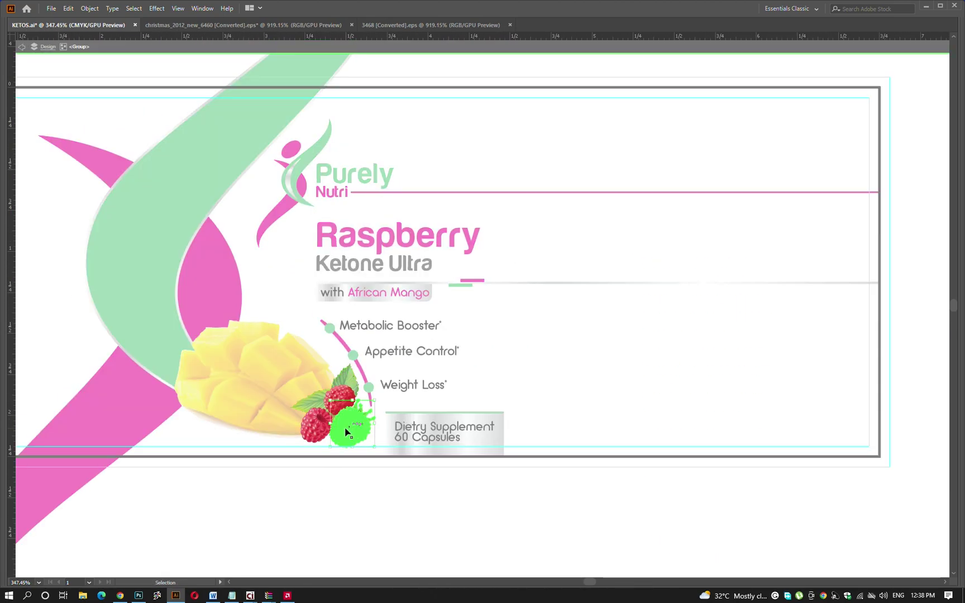
Paste one raspberry and shrink it down onto the 'o' in Ketone.
double_click(515, 375)
scroll(506, 274, up, 4)
key(ctrl+v)
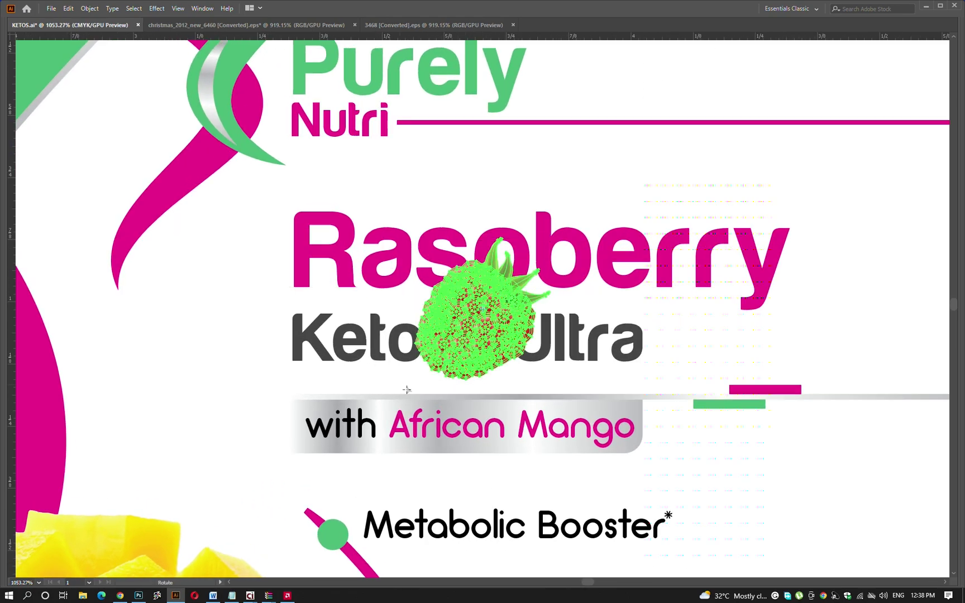
key(r)
key(v)
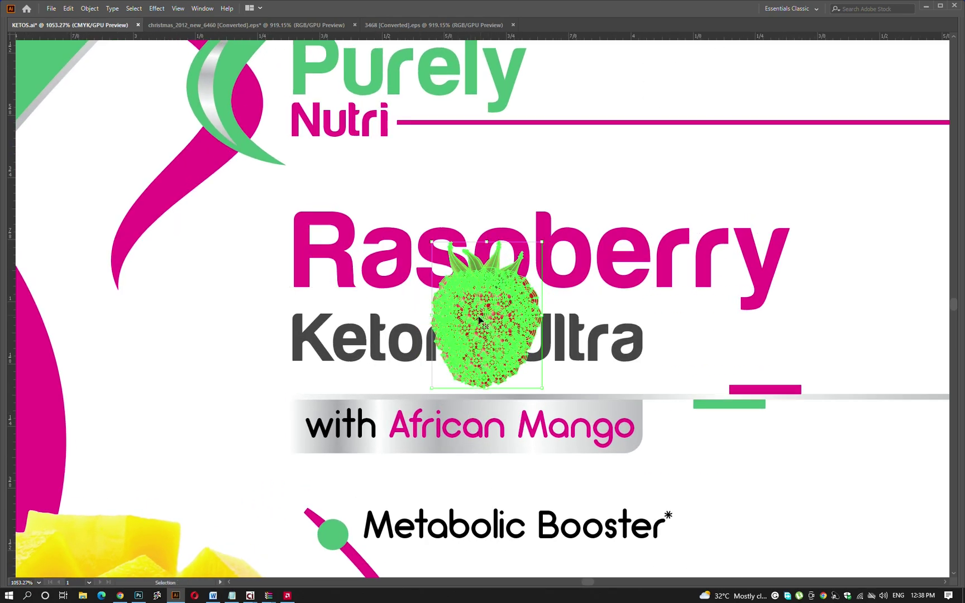
mouse_move(486, 324)
mouse_down()
mouse_move(427, 324)
mouse_move(369, 279)
mouse_up()
scroll(435, 352, up, 3)
drag(398, 333, 398, 340)
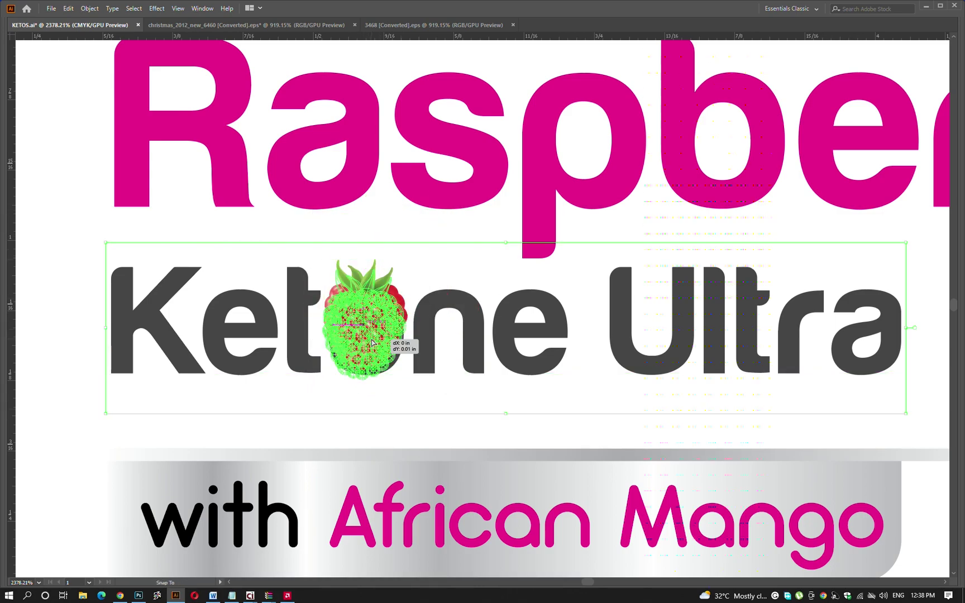
Add space before 'ne Ultra' so the raspberry fits within the word.
key(t)
click(399, 335)
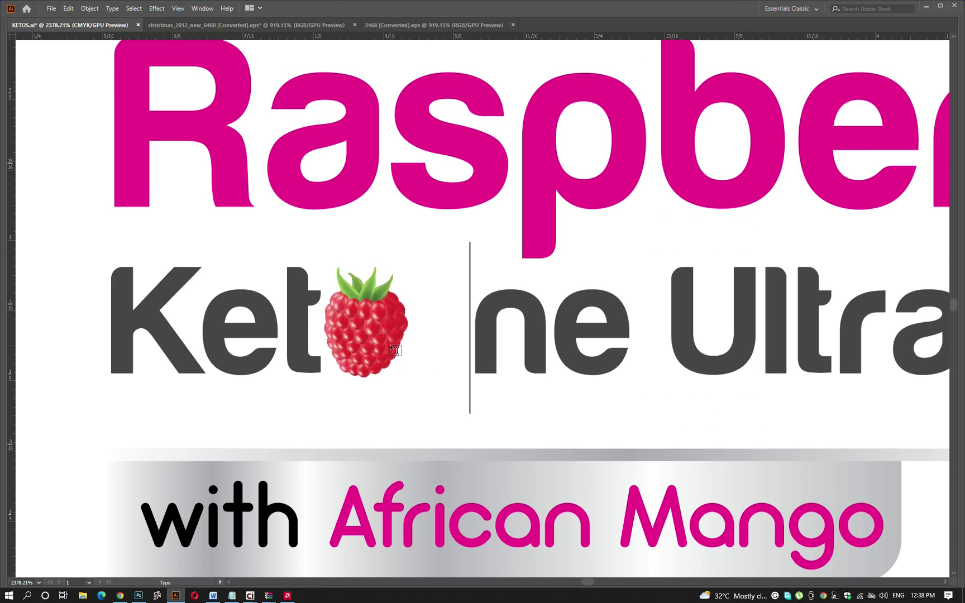
key(shift+t)
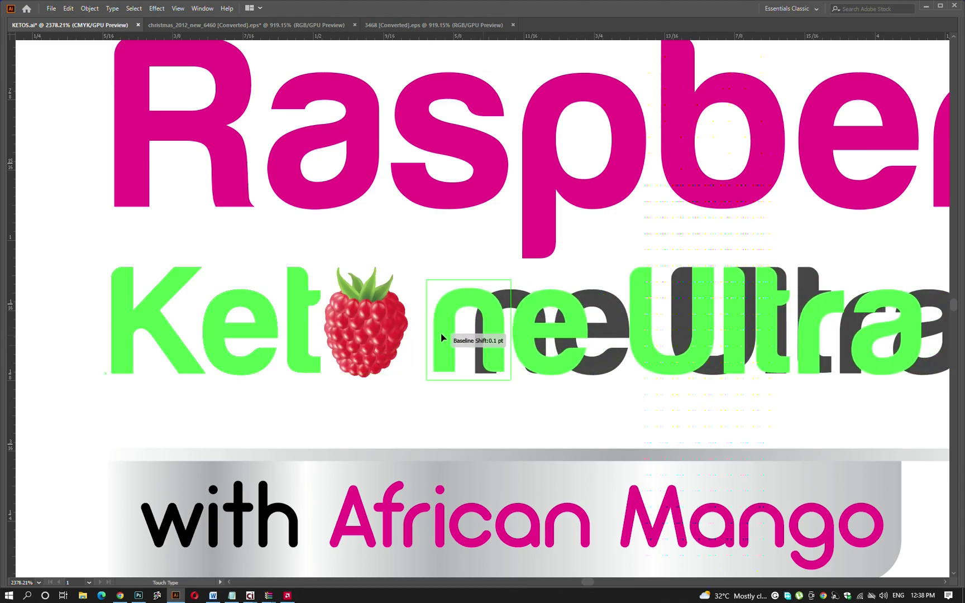
click(372, 323)
key(ctrl+0)
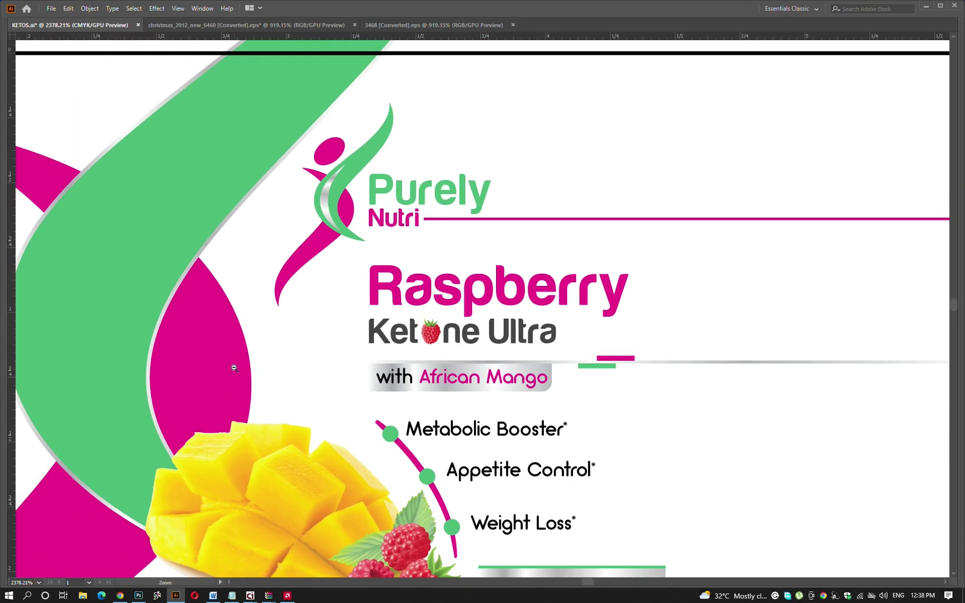
Move the Supplement Facts panel into the label's right section.
scroll(655, 408, down, 2)
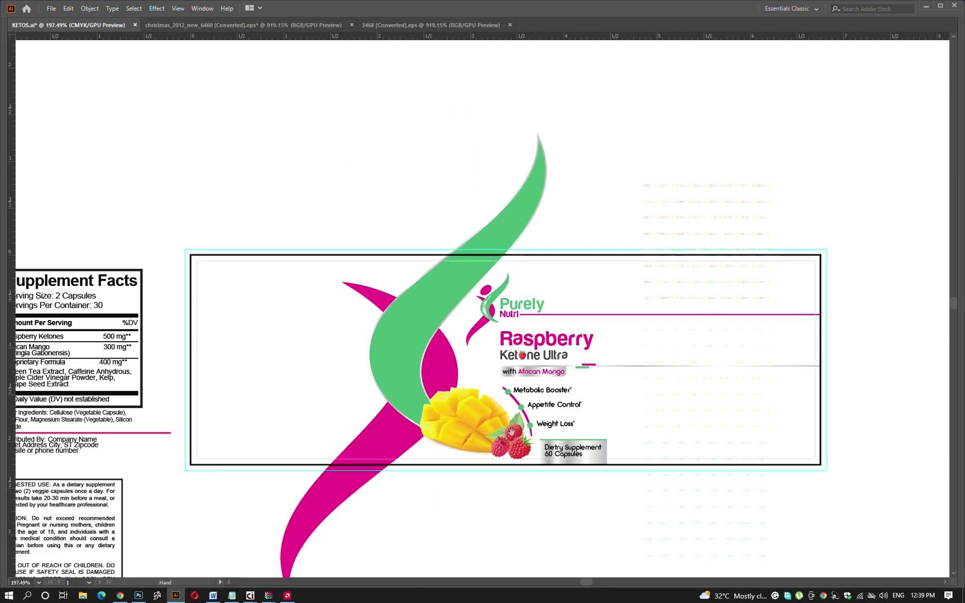
scroll(648, 408, up, 5)
scroll(640, 409, down, 1)
scroll(547, 396, down, 3)
scroll(547, 397, down, 2)
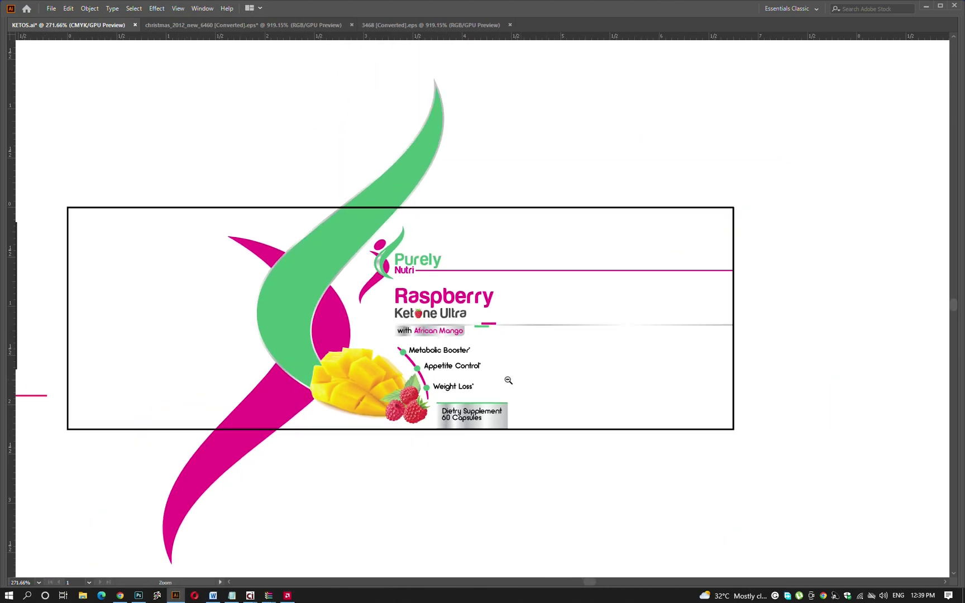
scroll(508, 380, down, 1)
scroll(310, 329, up, 1)
scroll(308, 331, up, 2)
click(270, 305)
drag(271, 305, 473, 294)
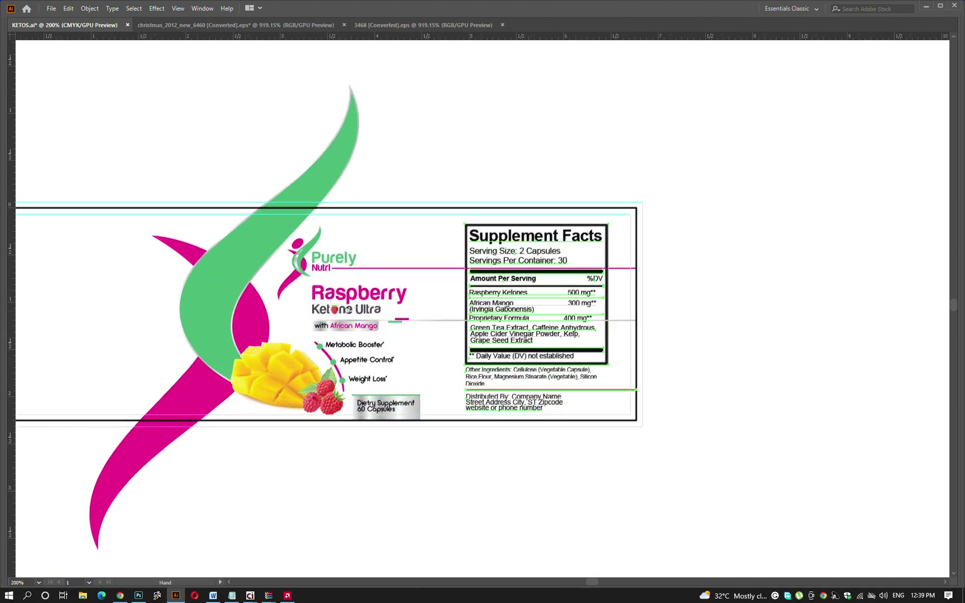
Move the directions text into the label's left section.
scroll(236, 332, down, 2)
scroll(276, 301, up, 2)
scroll(128, 519, down, 2)
scroll(192, 436, up, 2)
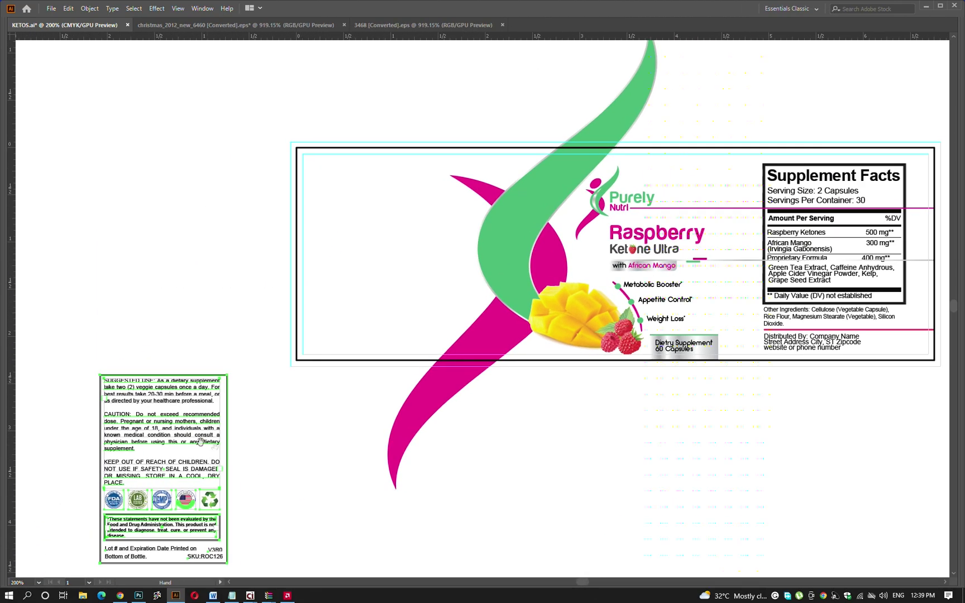
drag(192, 436, 403, 216)
Duplicate the green and magenta swoosh onto the label's right side.
scroll(477, 438, right, 3)
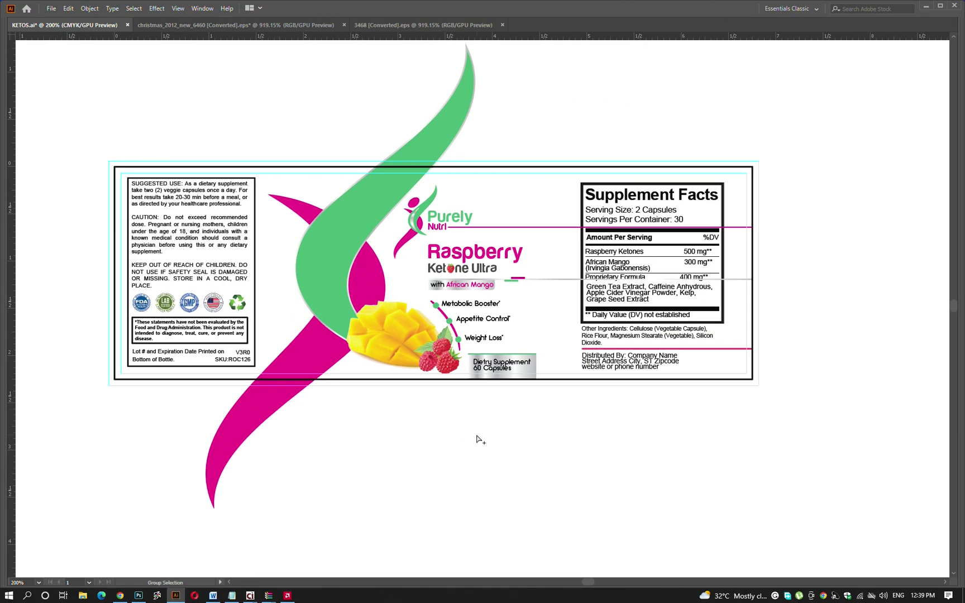
scroll(492, 302, up, 1)
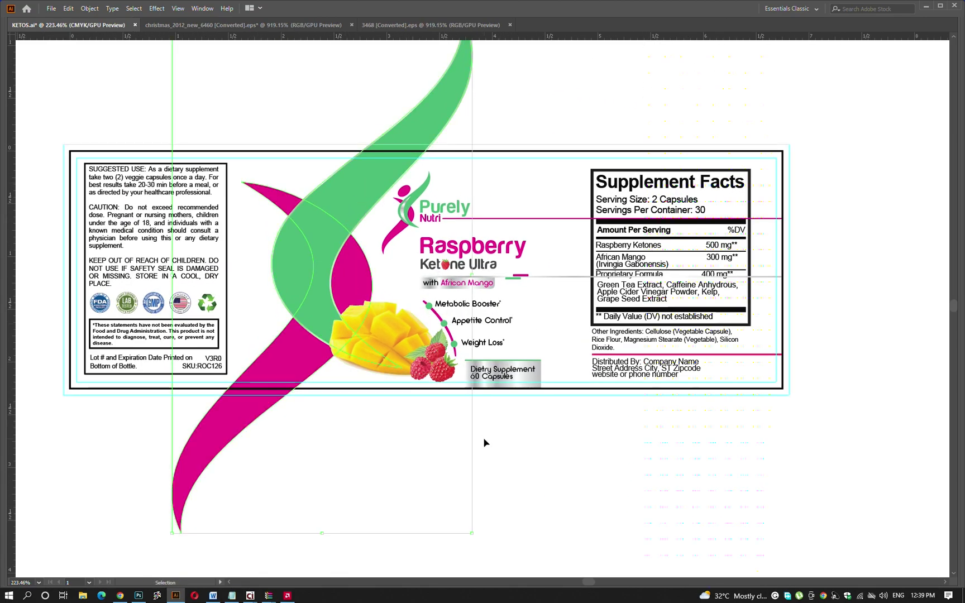
mouse_move(326, 380)
mouse_down()
mouse_move(558, 381)
mouse_move(567, 463)
mouse_up()
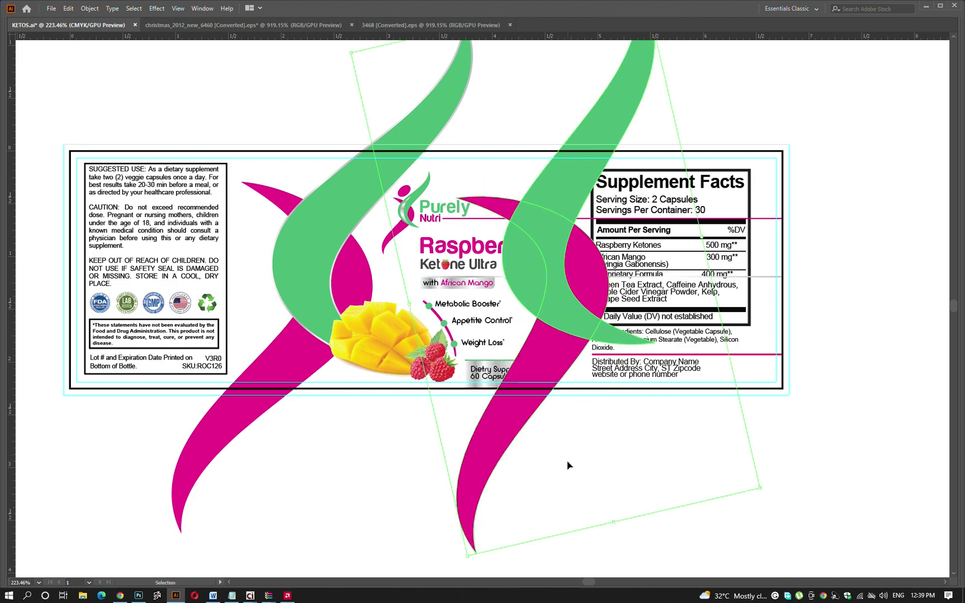
Set the duplicate swoosh's opacity to 5% in the Transparency panel.
key(Tab)
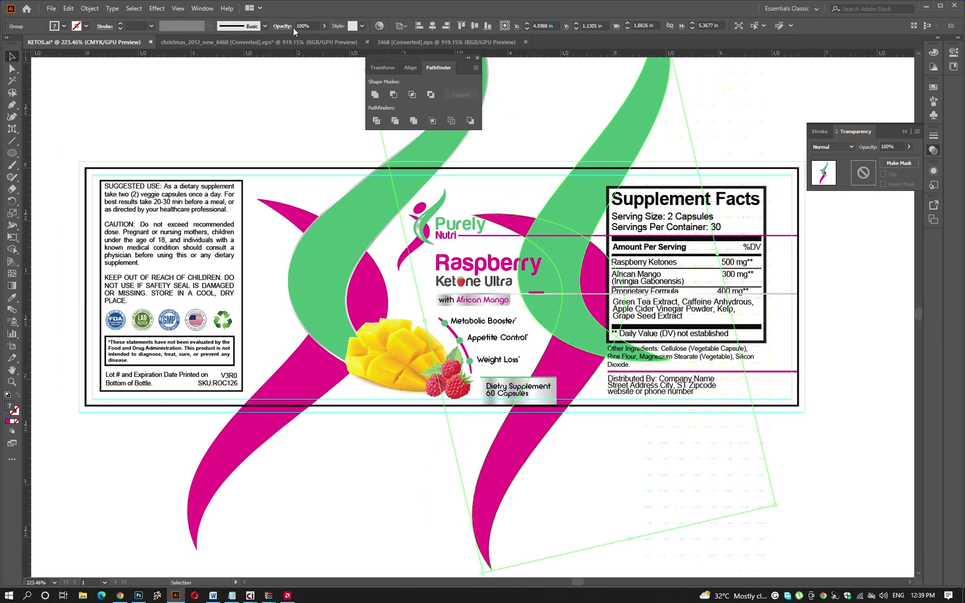
drag(324, 26, 279, 35)
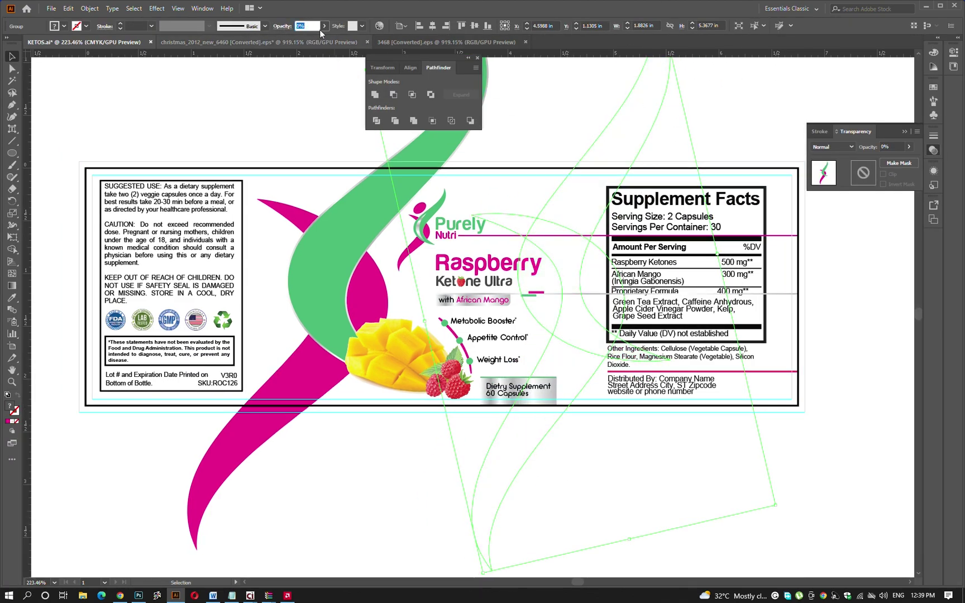
drag(593, 333, 491, 325)
text(5)
key(Return)
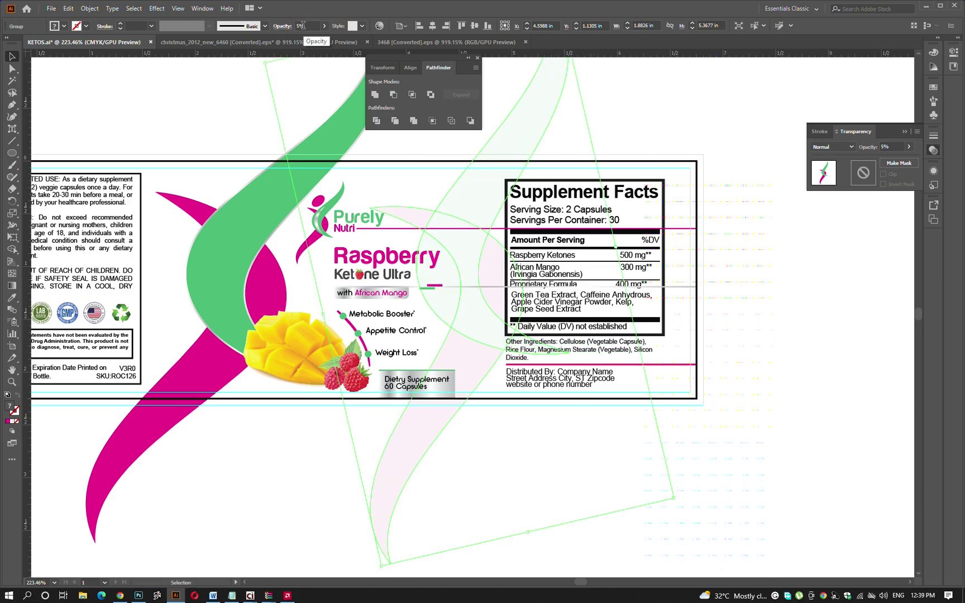
Deselect the faded swoosh, hide the panels and show the Layers panel.
click(613, 80)
click(520, 106)
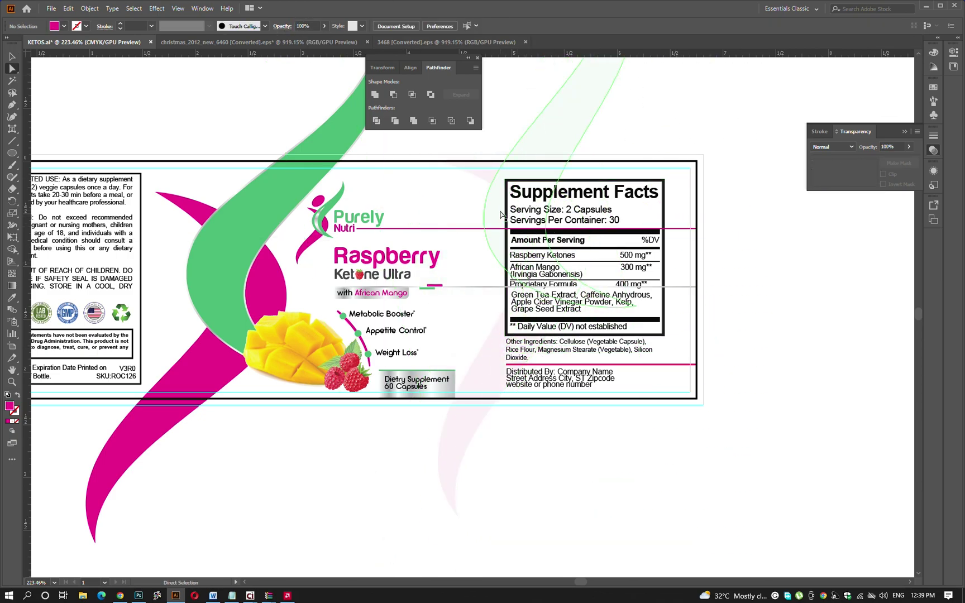
click(630, 128)
key(Tab)
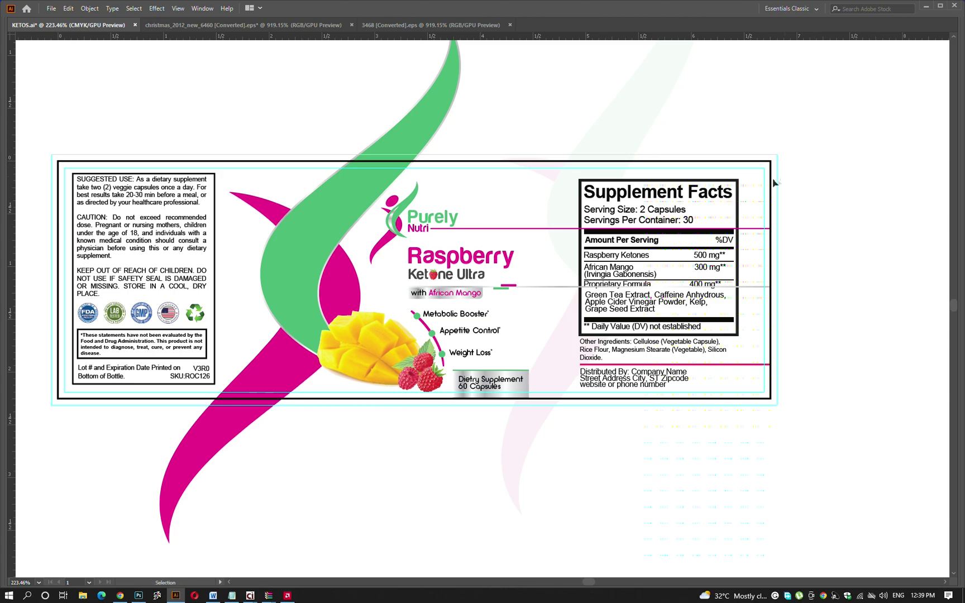
key(F7)
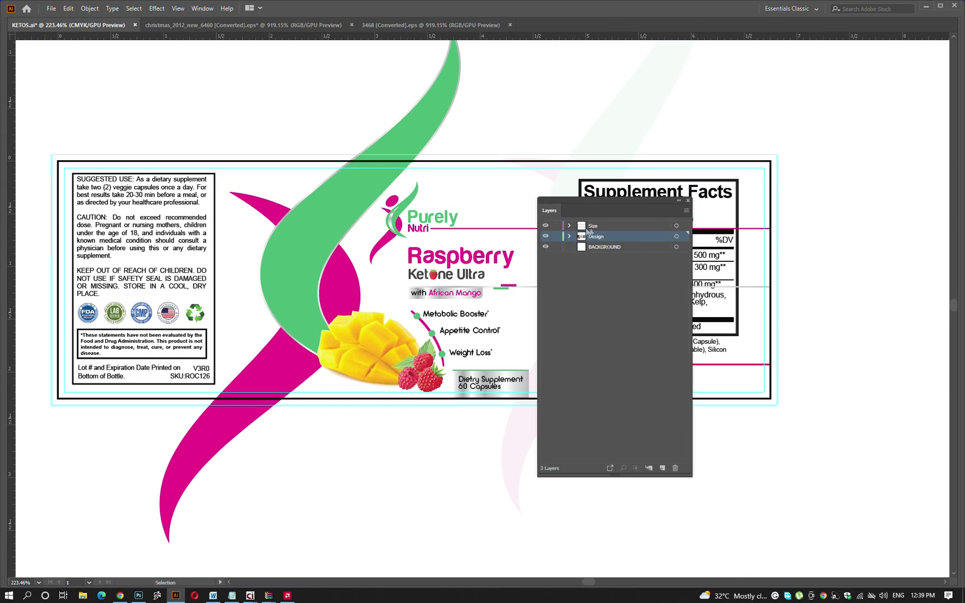
Lock the Size layer, select all and make a clipping mask to the label outline.
click(589, 226)
click(556, 226)
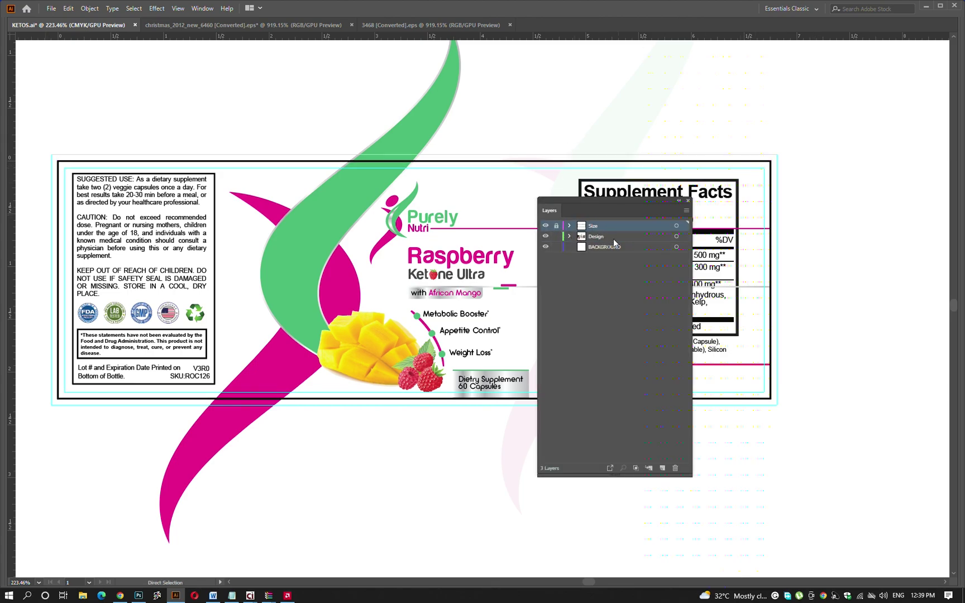
scroll(796, 189, down, 2)
key(ctrl+a)
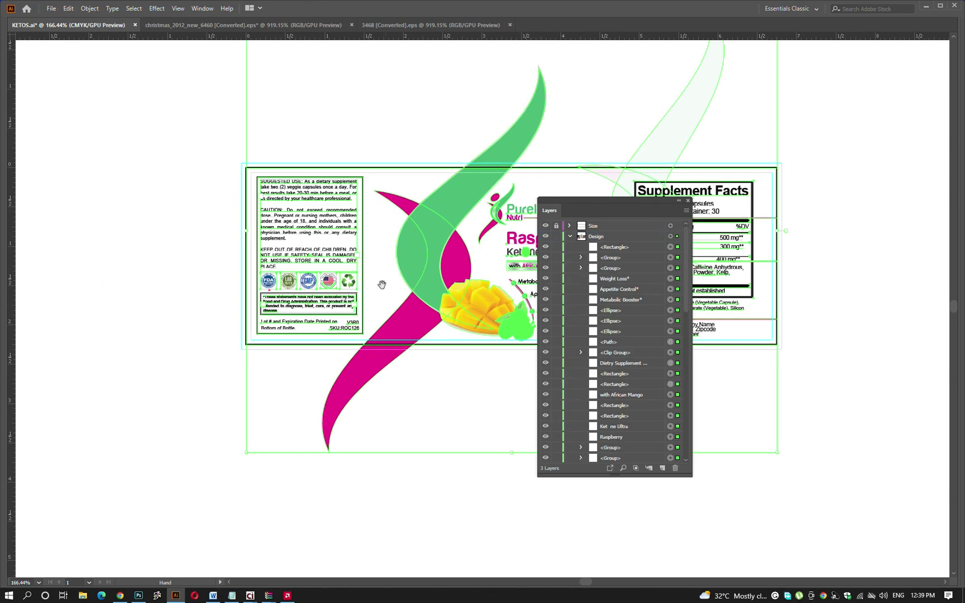
drag(381, 285, 232, 313)
click(89, 9)
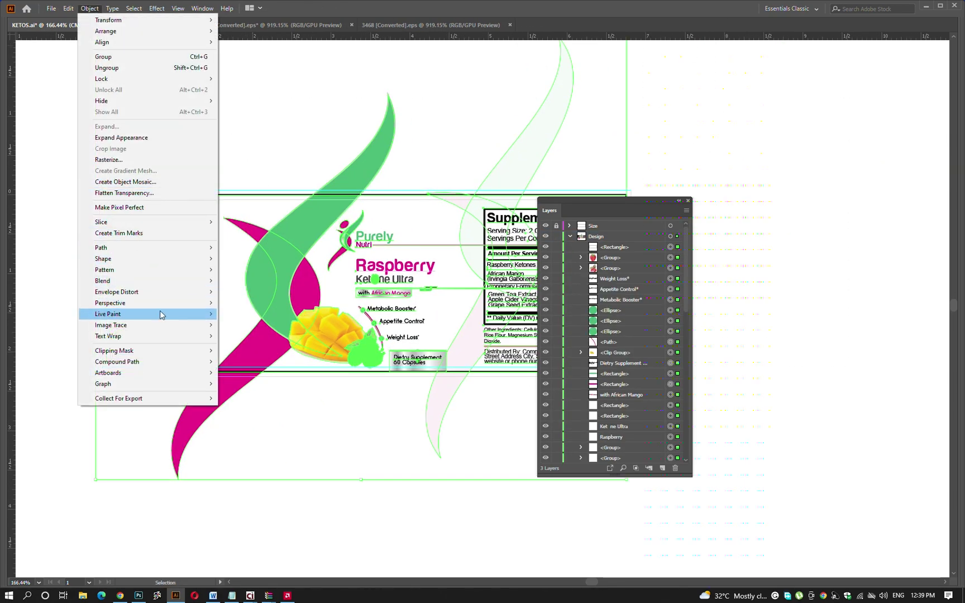
click(246, 352)
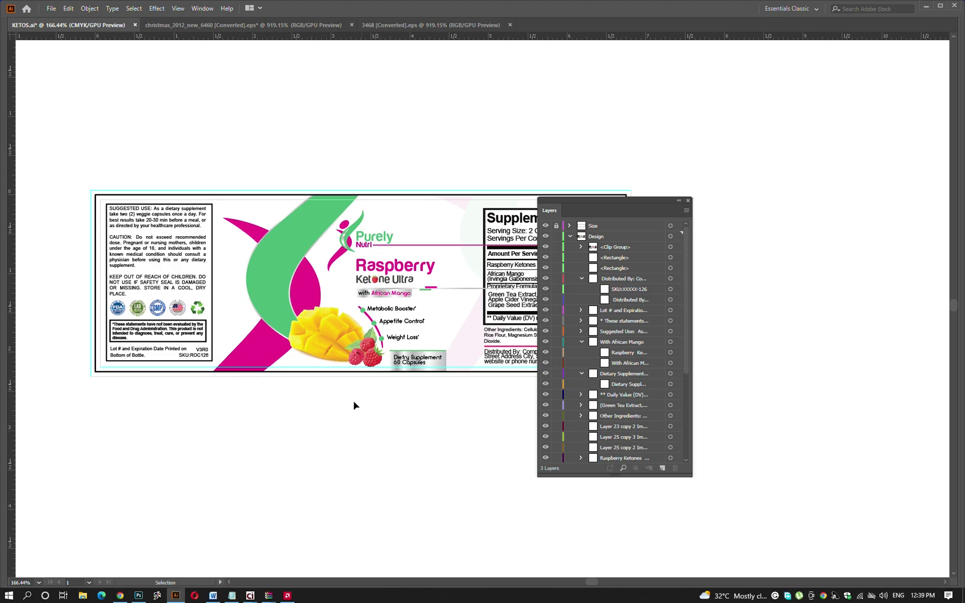
Copy the clipped label artwork with Edit > Copy.
click(282, 283)
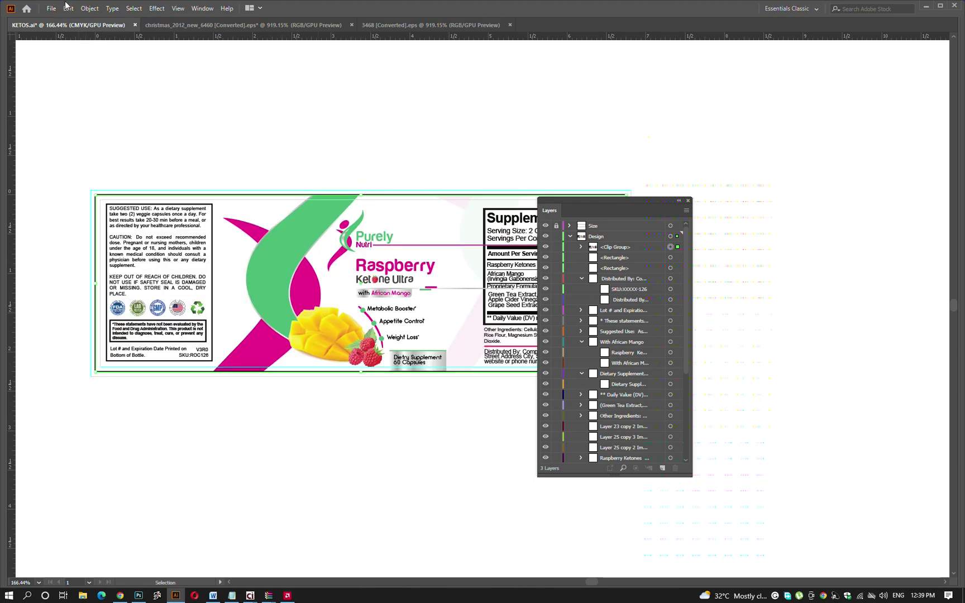
click(68, 8)
click(78, 53)
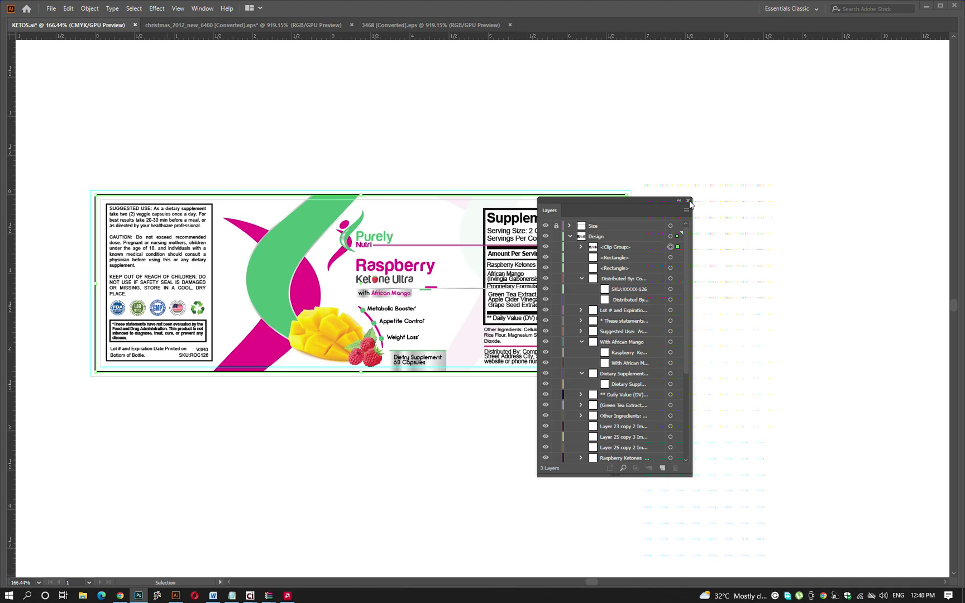
Paste the label as a smart object into Rectangle 23.psb and enlarge it to fill the canvas.
key(alt+Tab)
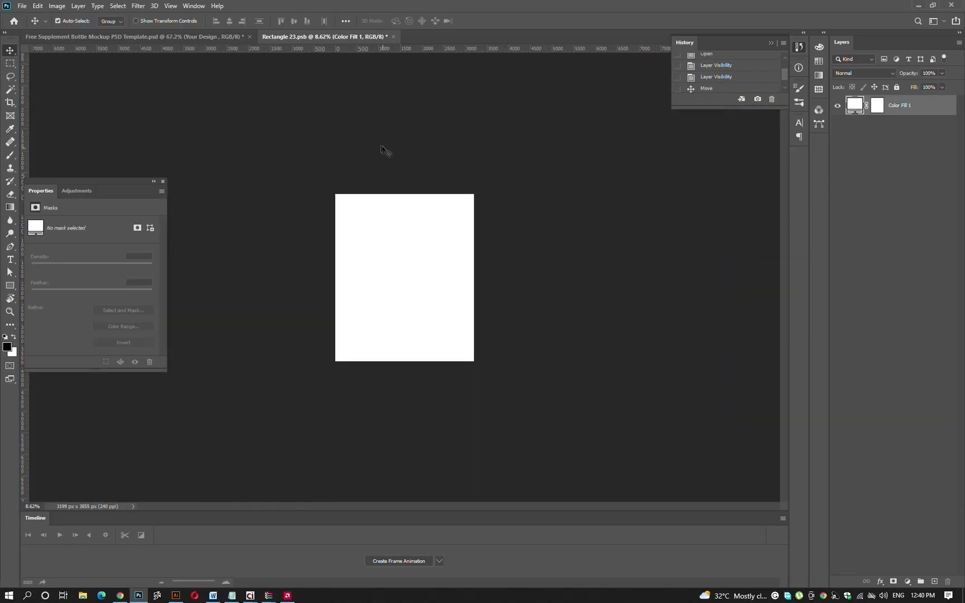
key(ctrl+v)
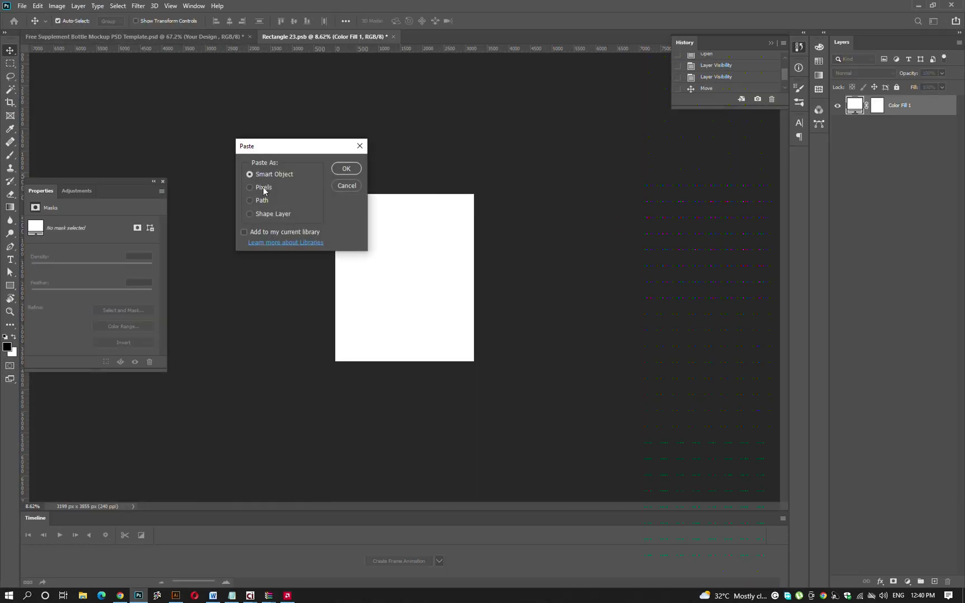
key(Return)
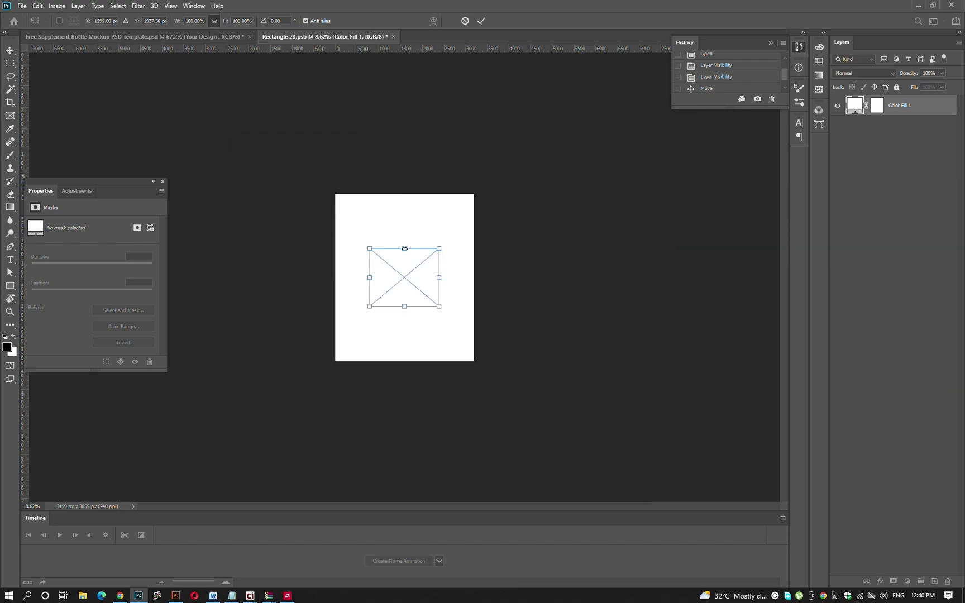
drag(407, 203, 407, 193)
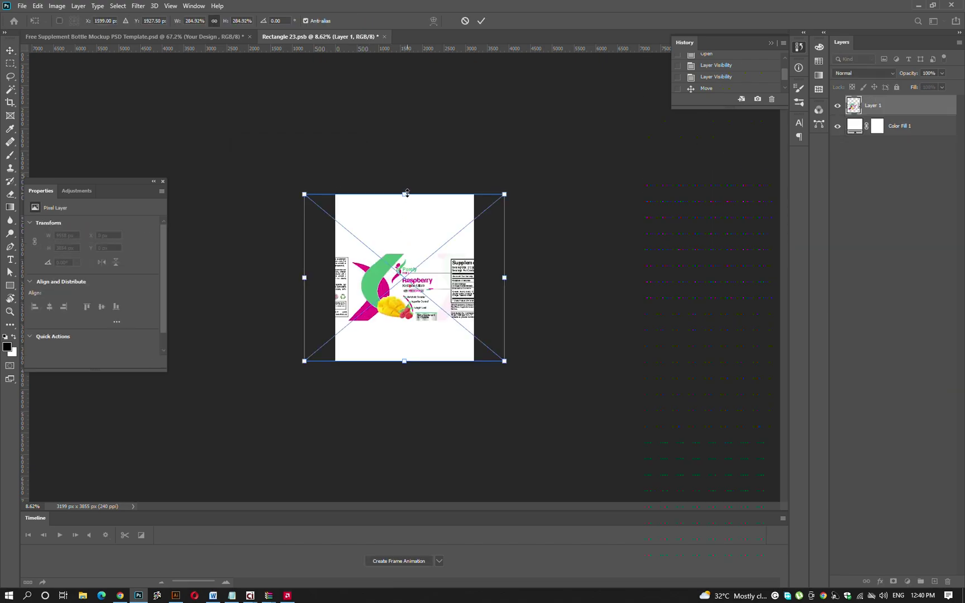
drag(405, 375, 411, 472)
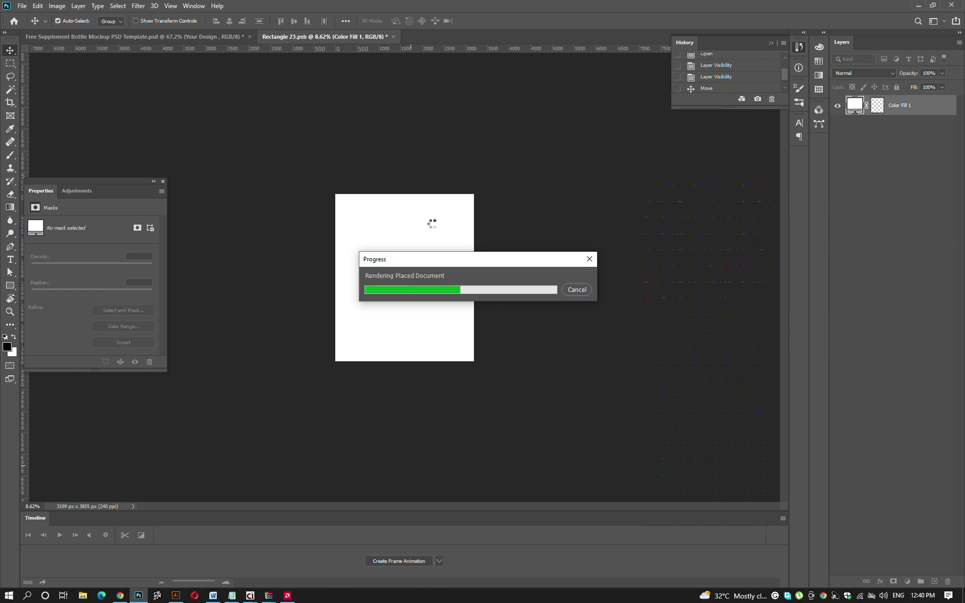
Nudge the label up, enlarge it slightly with Free Transform, and save the smart object.
drag(373, 278, 377, 250)
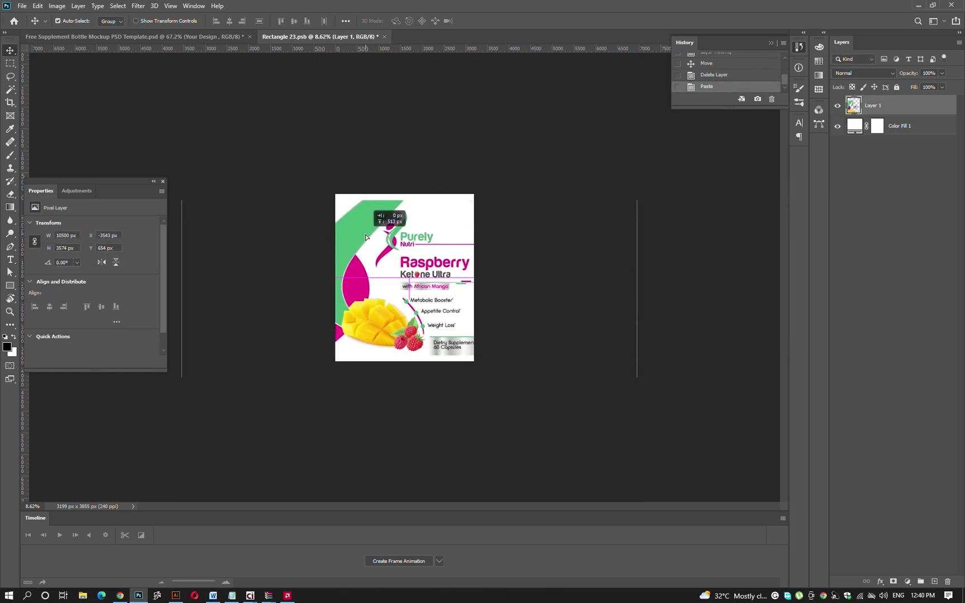
key(ctrl+t)
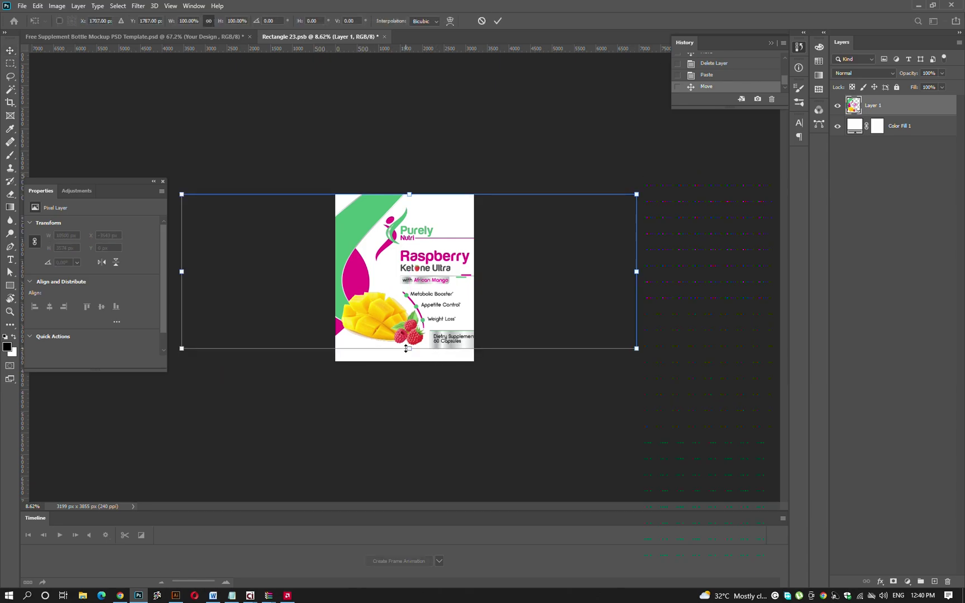
drag(406, 348, 408, 358)
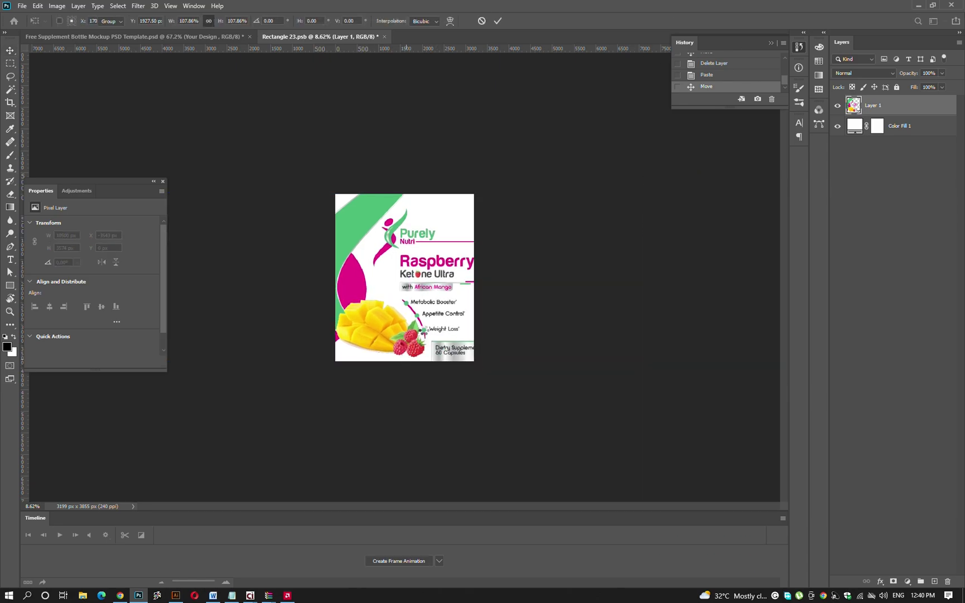
key(Return)
key(ctrl+s)
Change the cap's Color Fill 2 layer to the green sampled from the label swoosh.
key(ctrl+Tab)
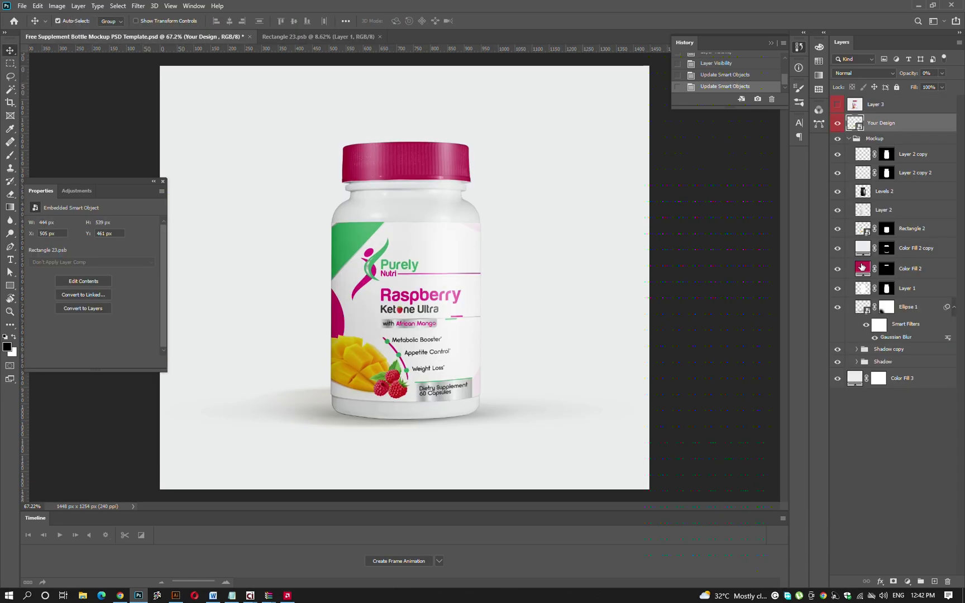
click(861, 266)
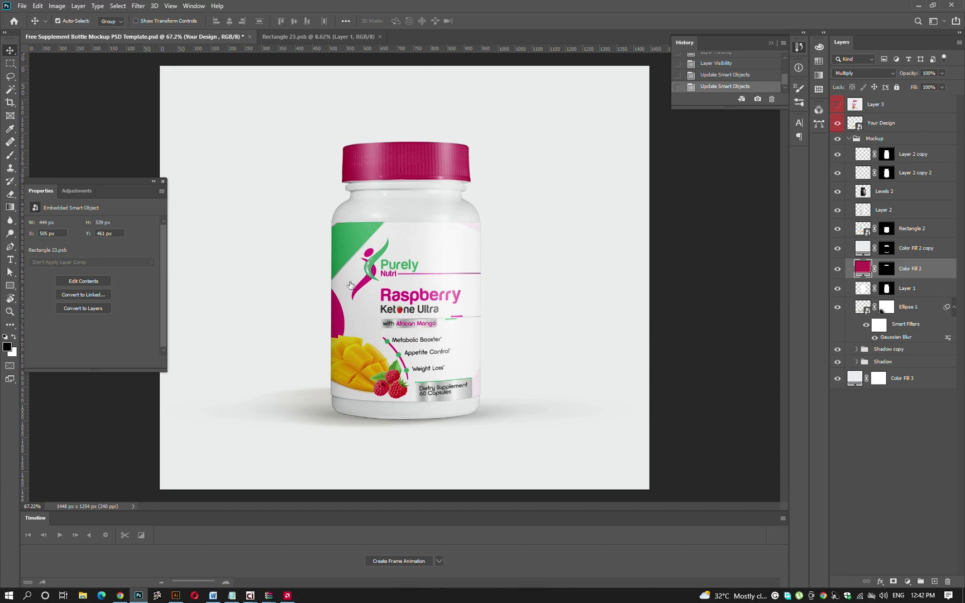
click(367, 232)
key(Return)
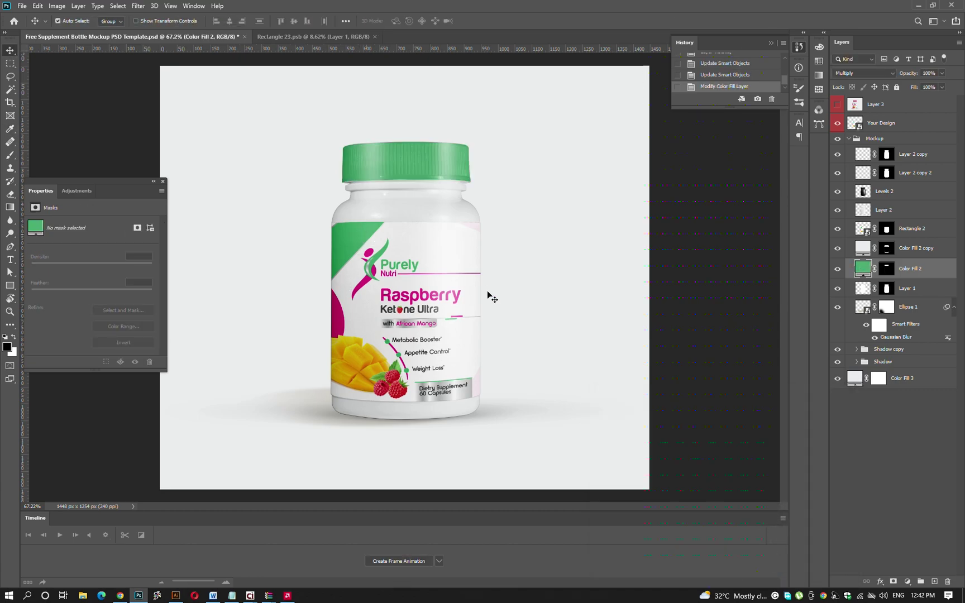